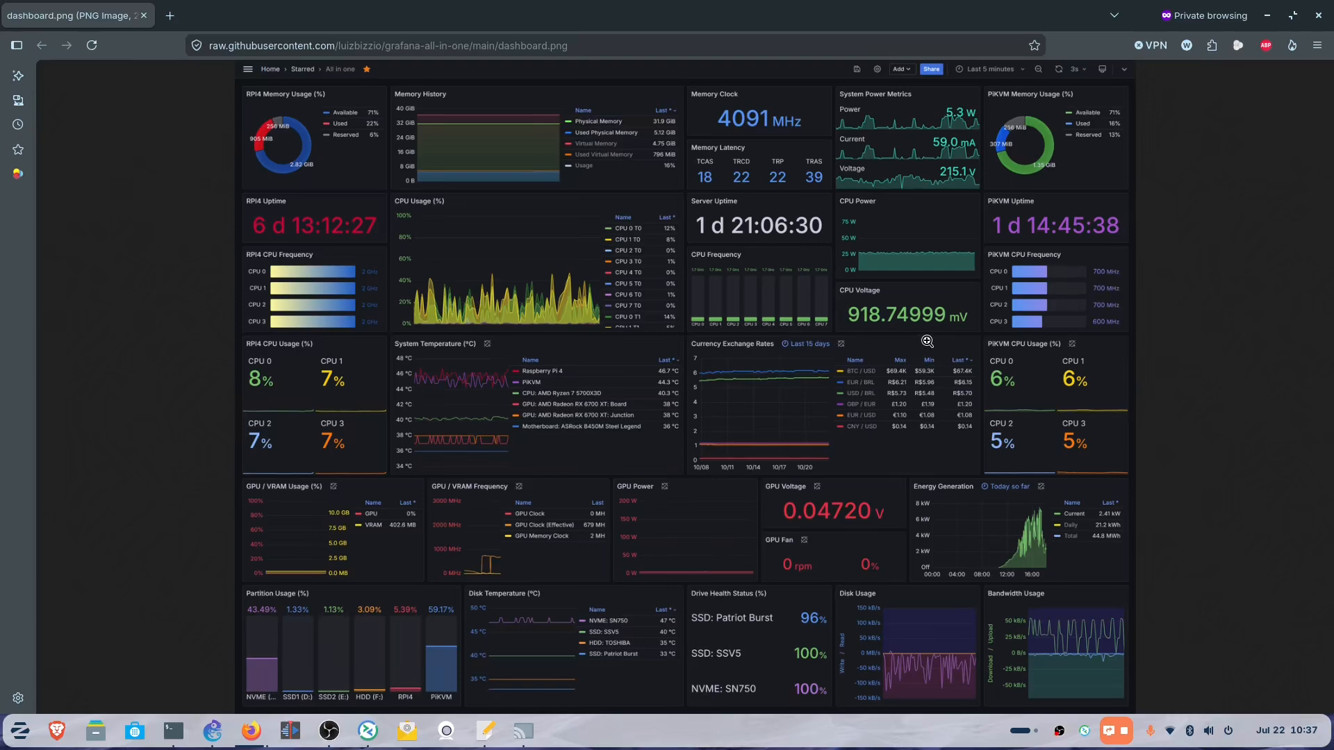
Switch from the dashboard.png reference image to the browser window showing the Zabbix Global view dashboard.
click(289, 731)
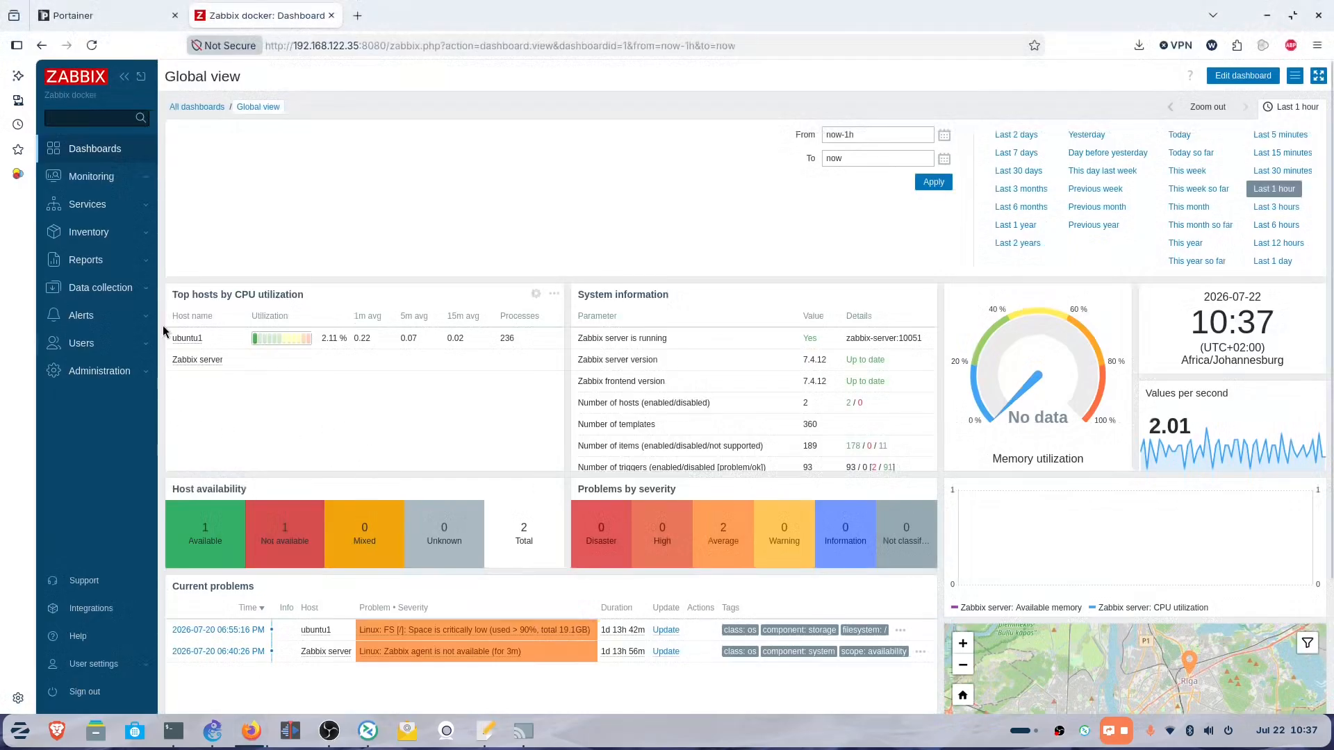
Open all graphs for host ubuntu1 from Top hosts, briefly checking the Portainer tab.
click(185, 339)
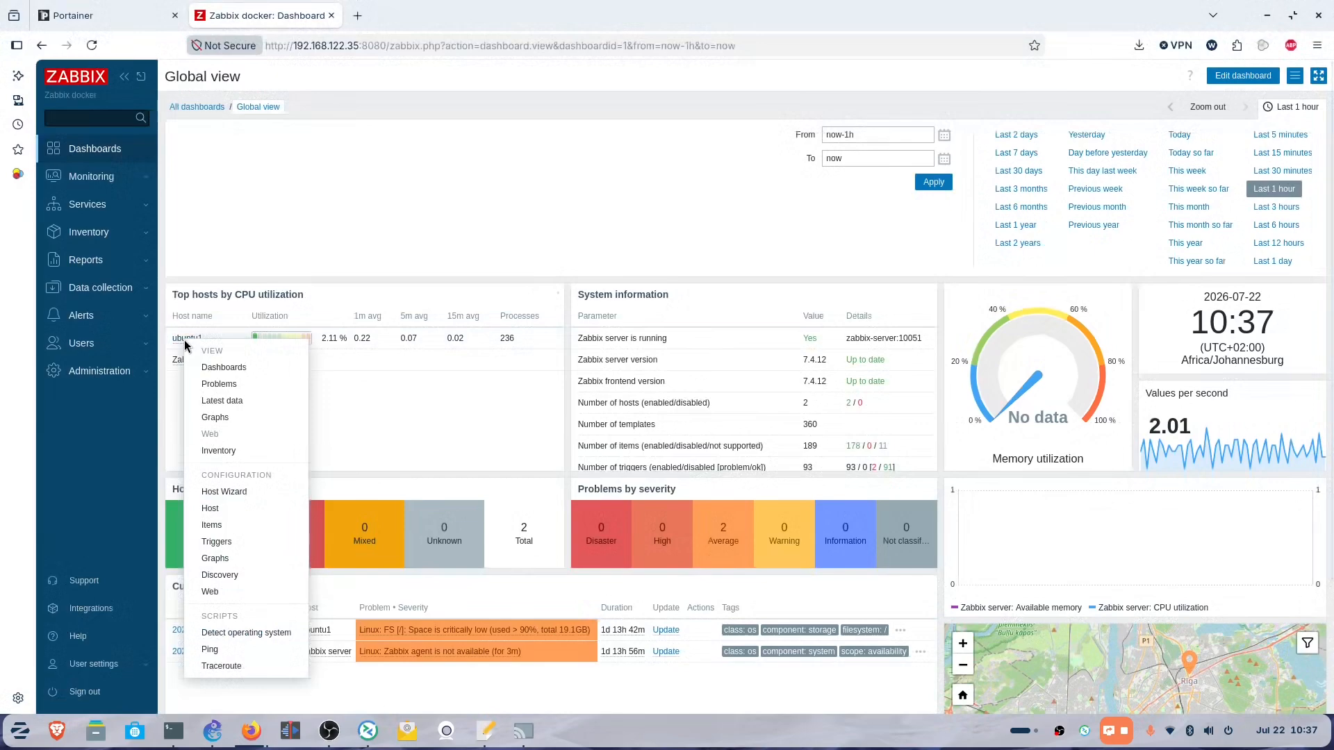
click(221, 418)
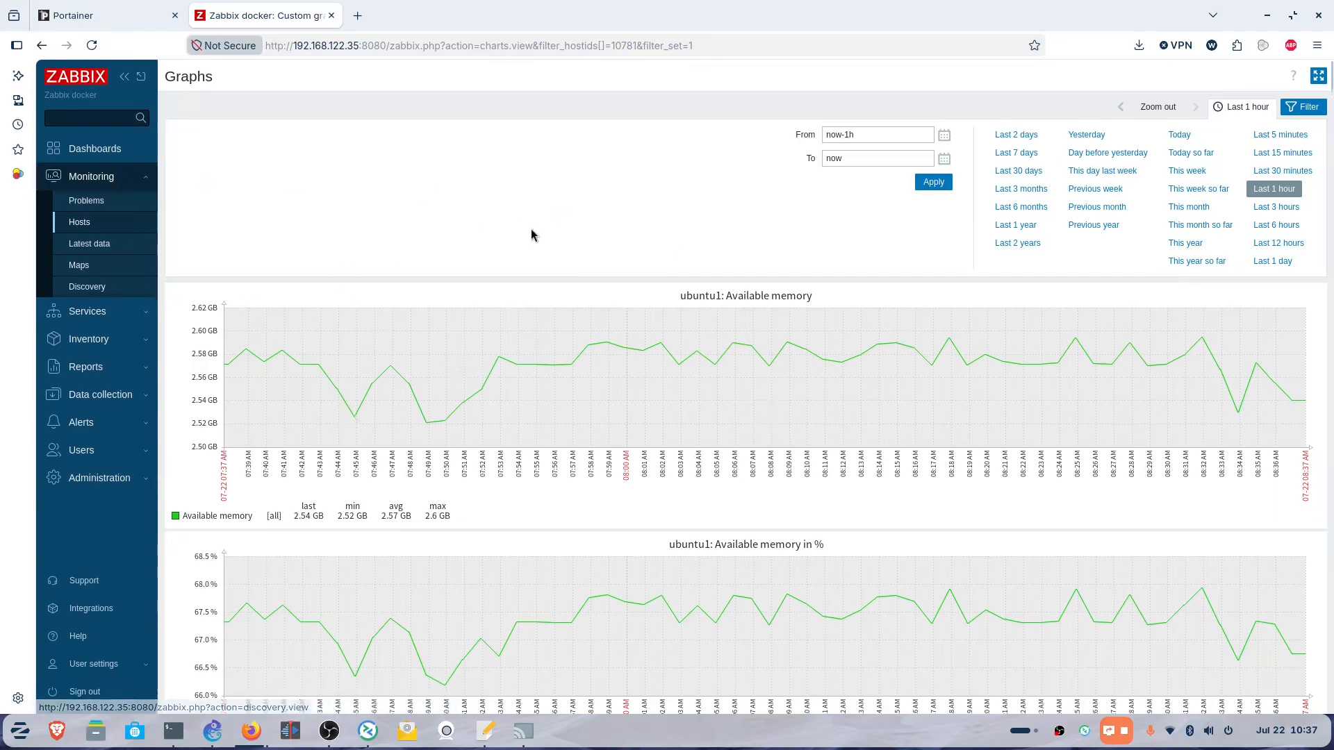
click(72, 14)
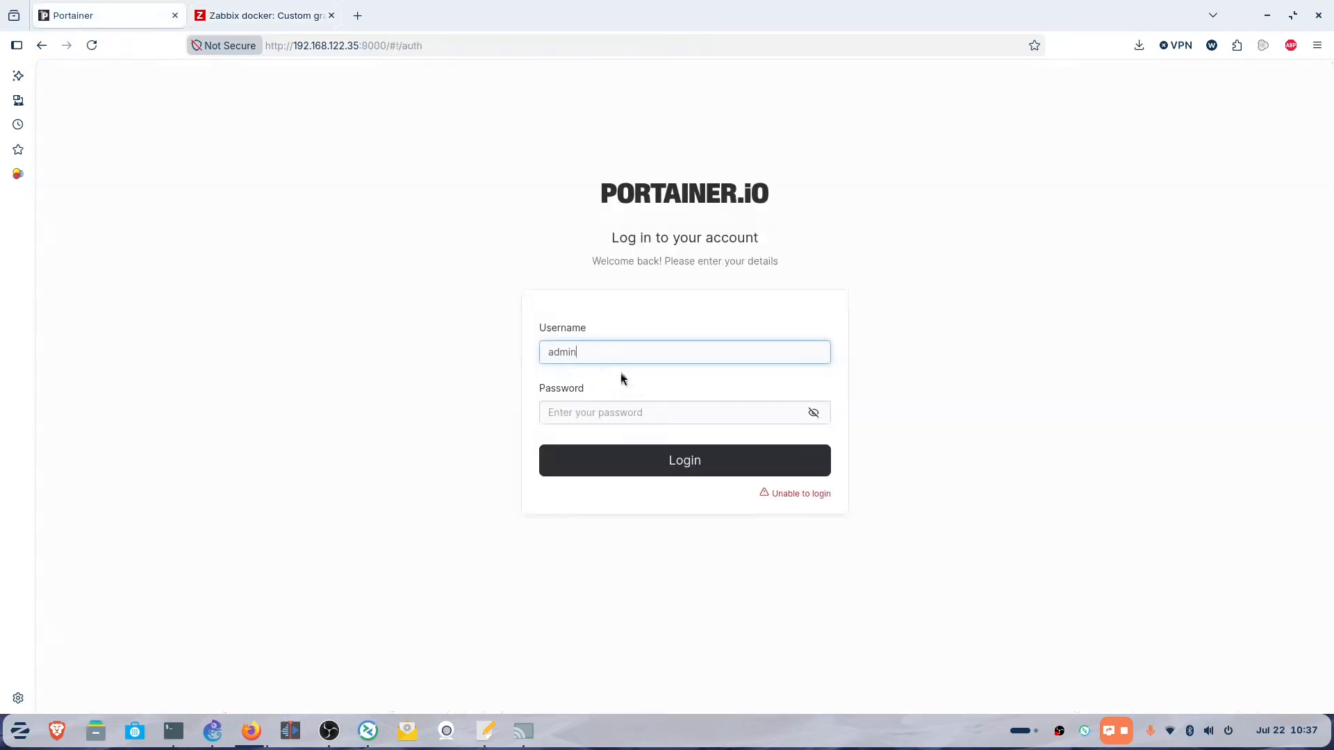
click(244, 25)
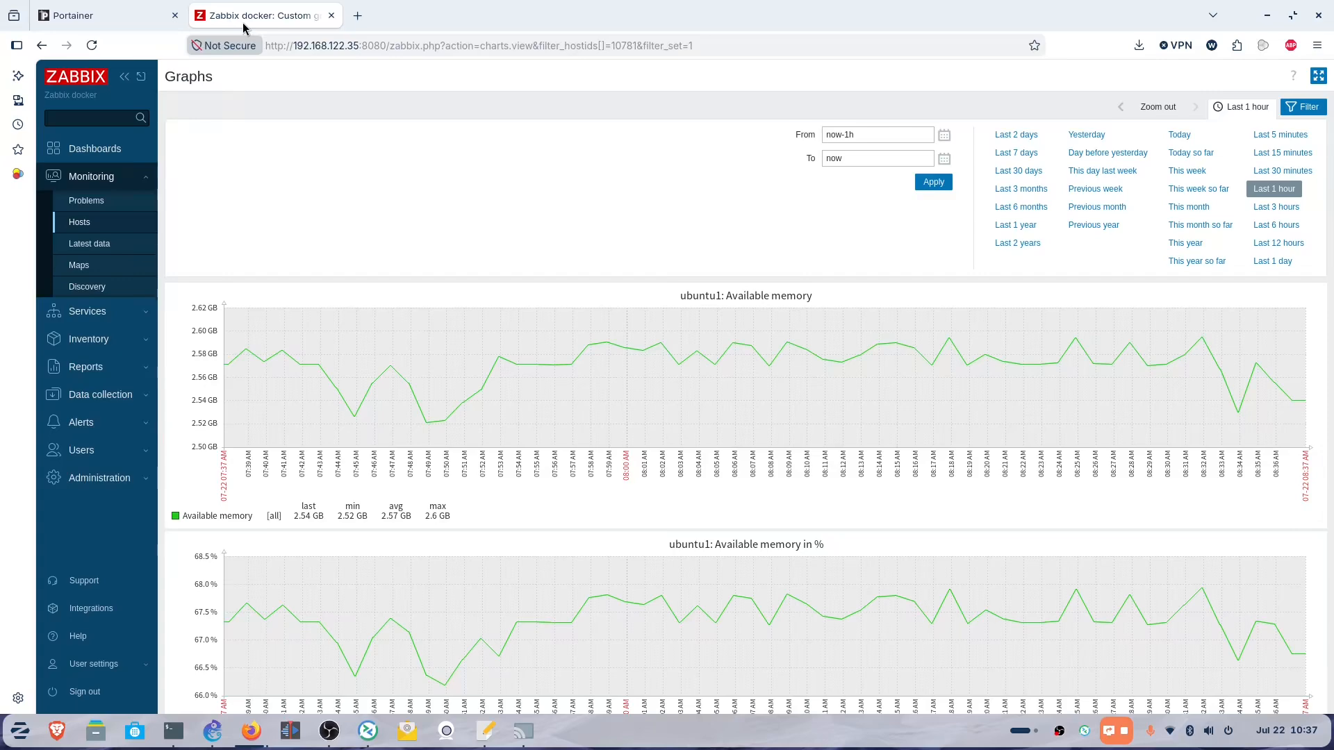
Scroll through ubuntu1's CPU and memory utilization graphs, then go to the Portainer login page.
scroll(549, 376, down, 1)
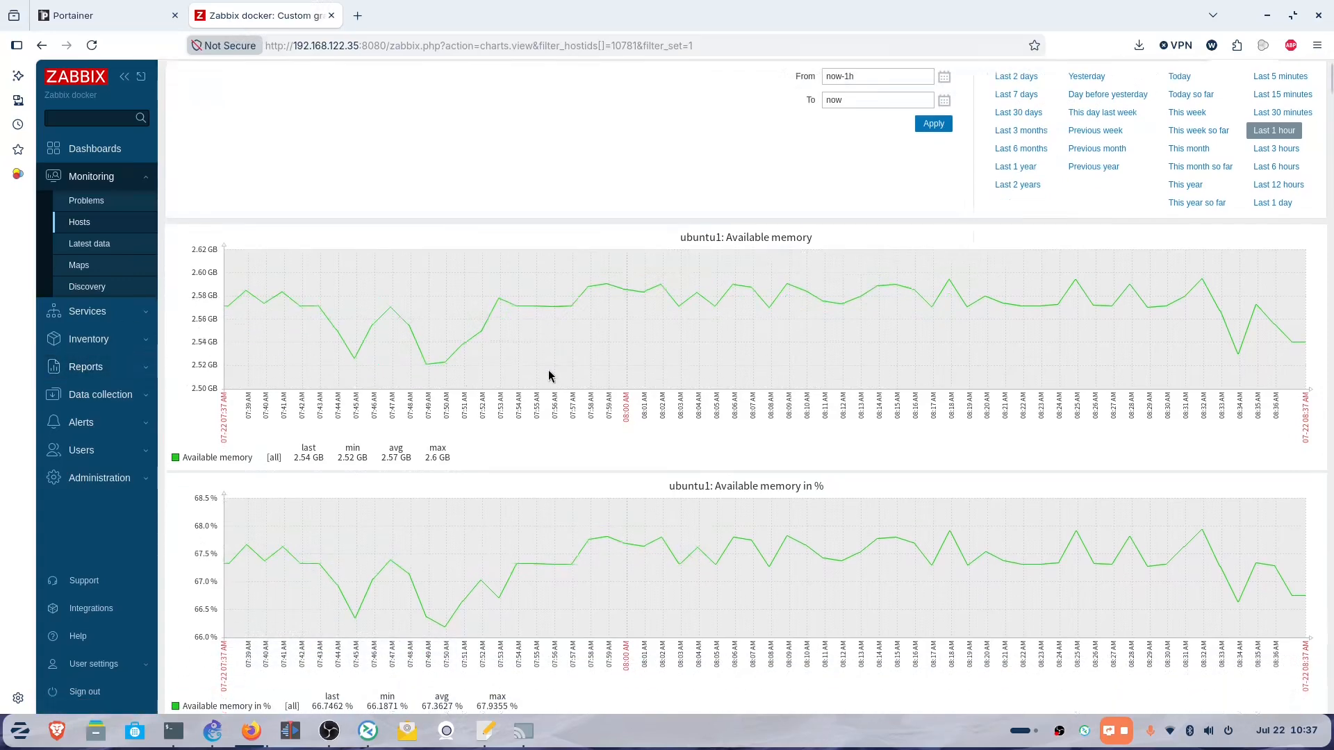
scroll(549, 375, down, 8)
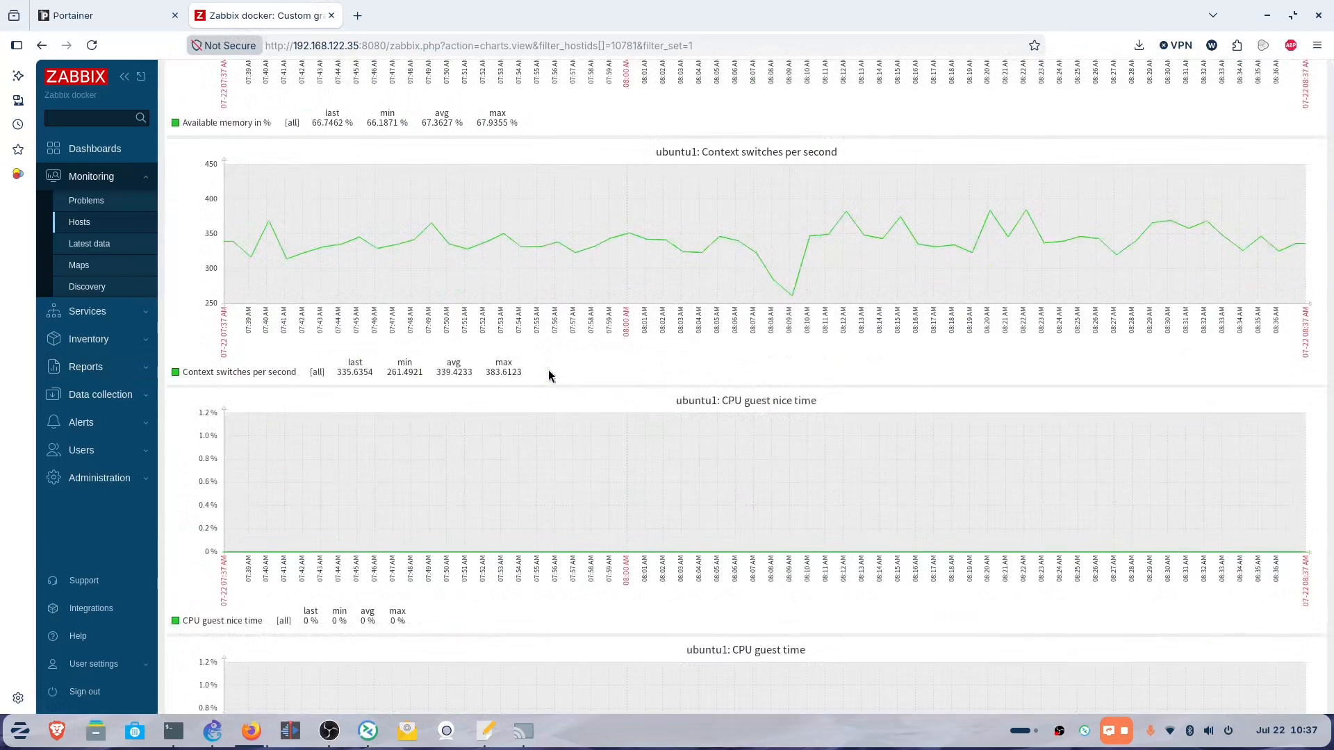
scroll(549, 376, down, 4)
scroll(548, 375, down, 6)
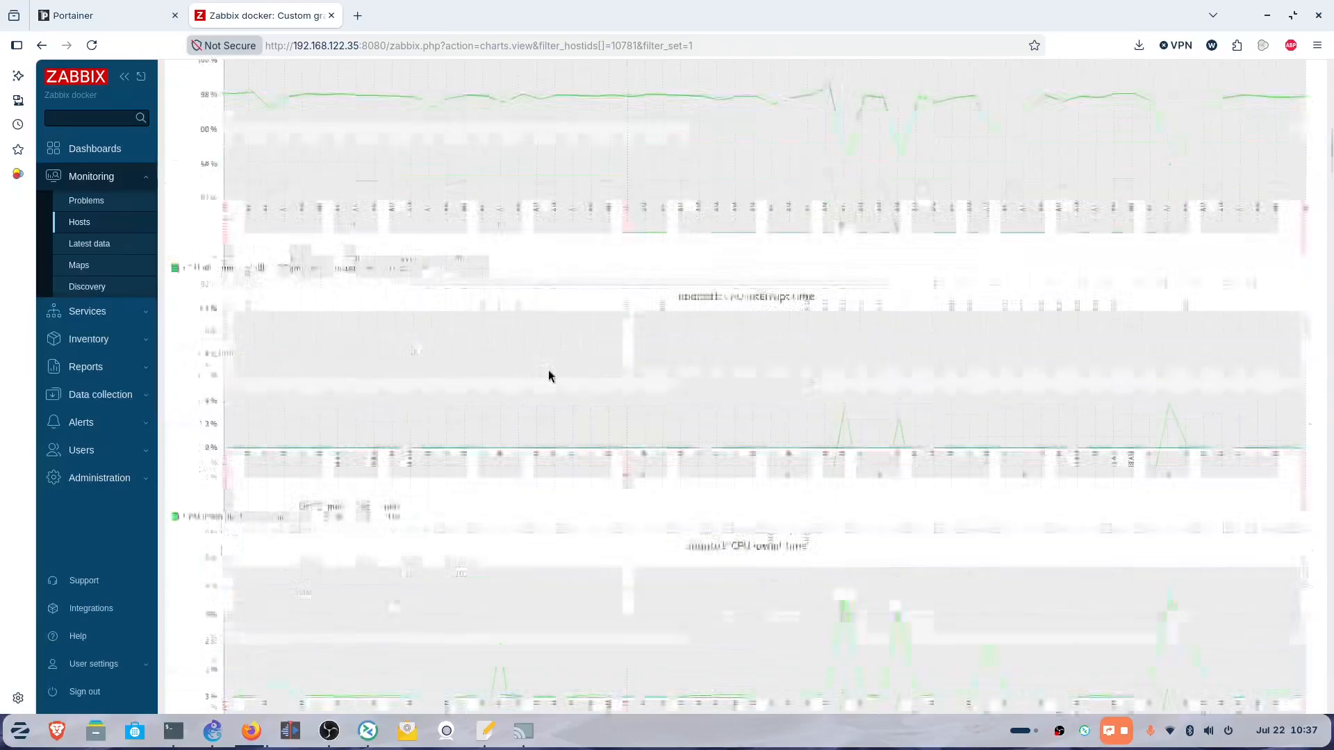
scroll(548, 376, down, 15)
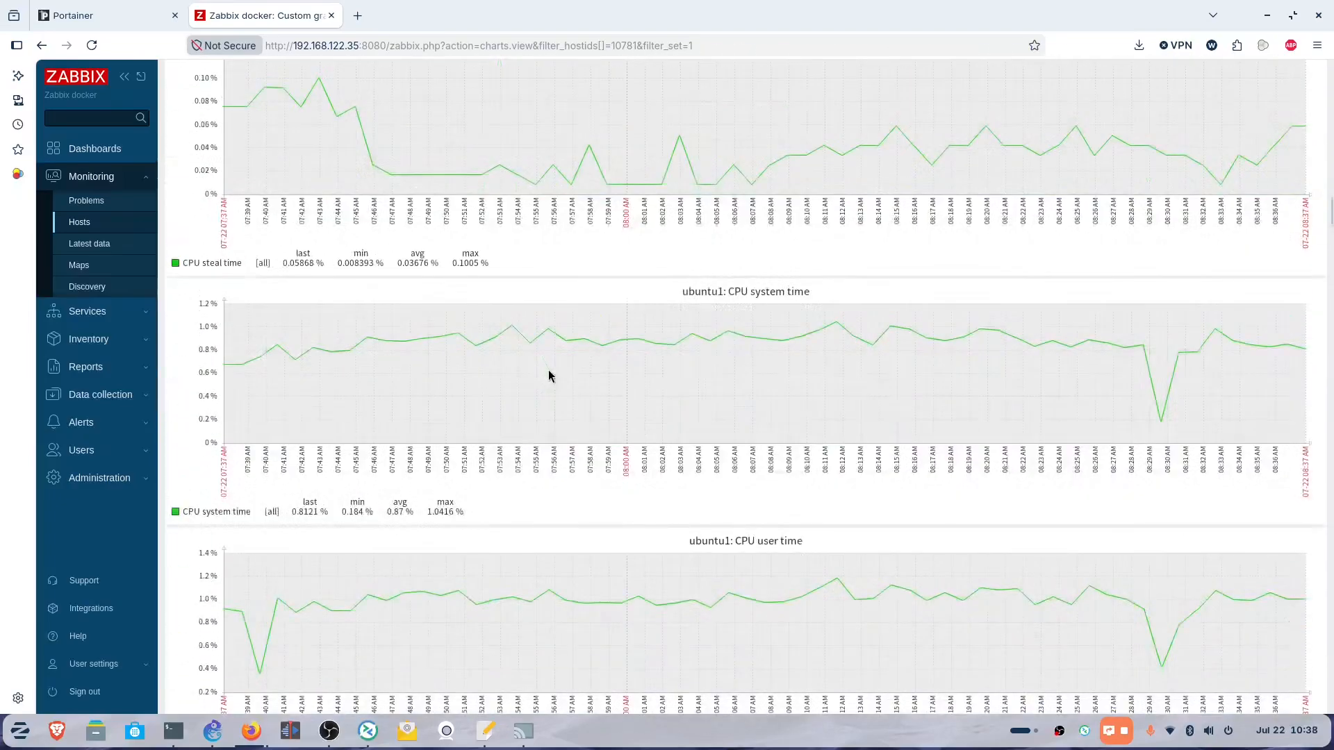
scroll(548, 376, down, 15)
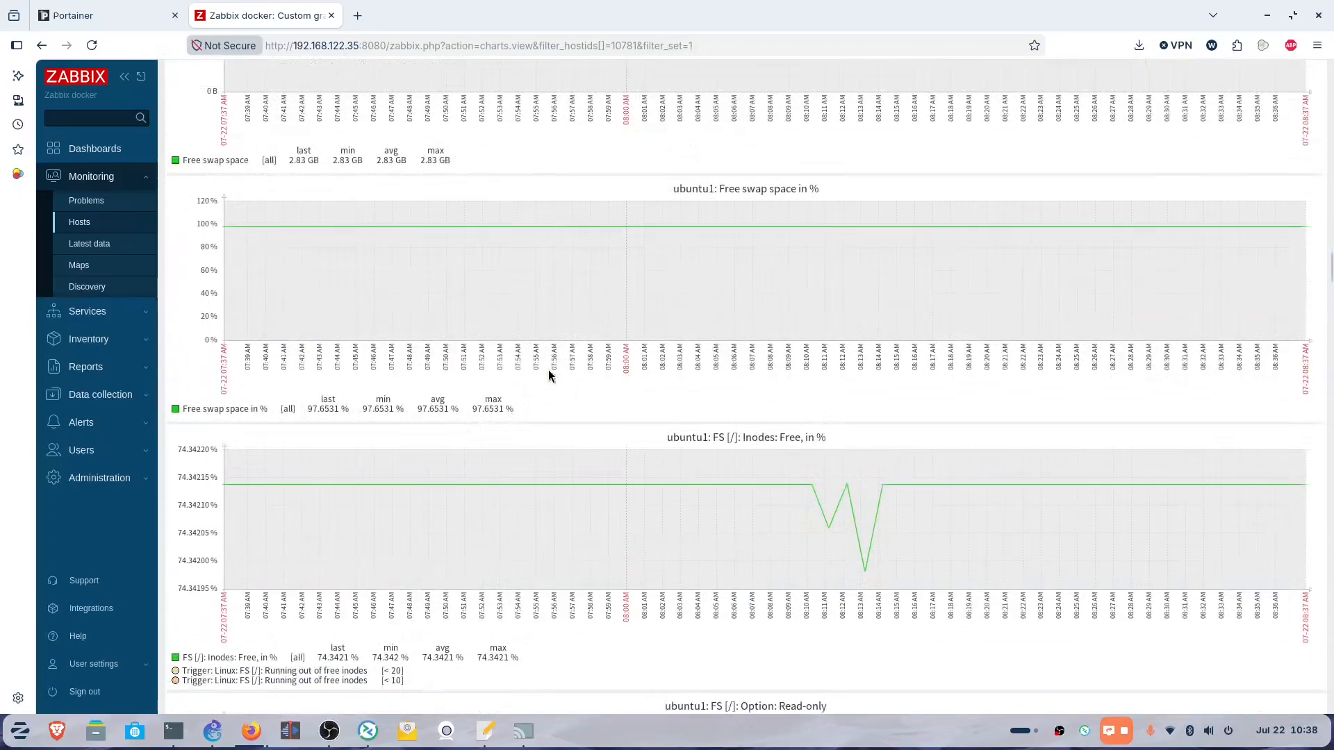
scroll(549, 376, down, 15)
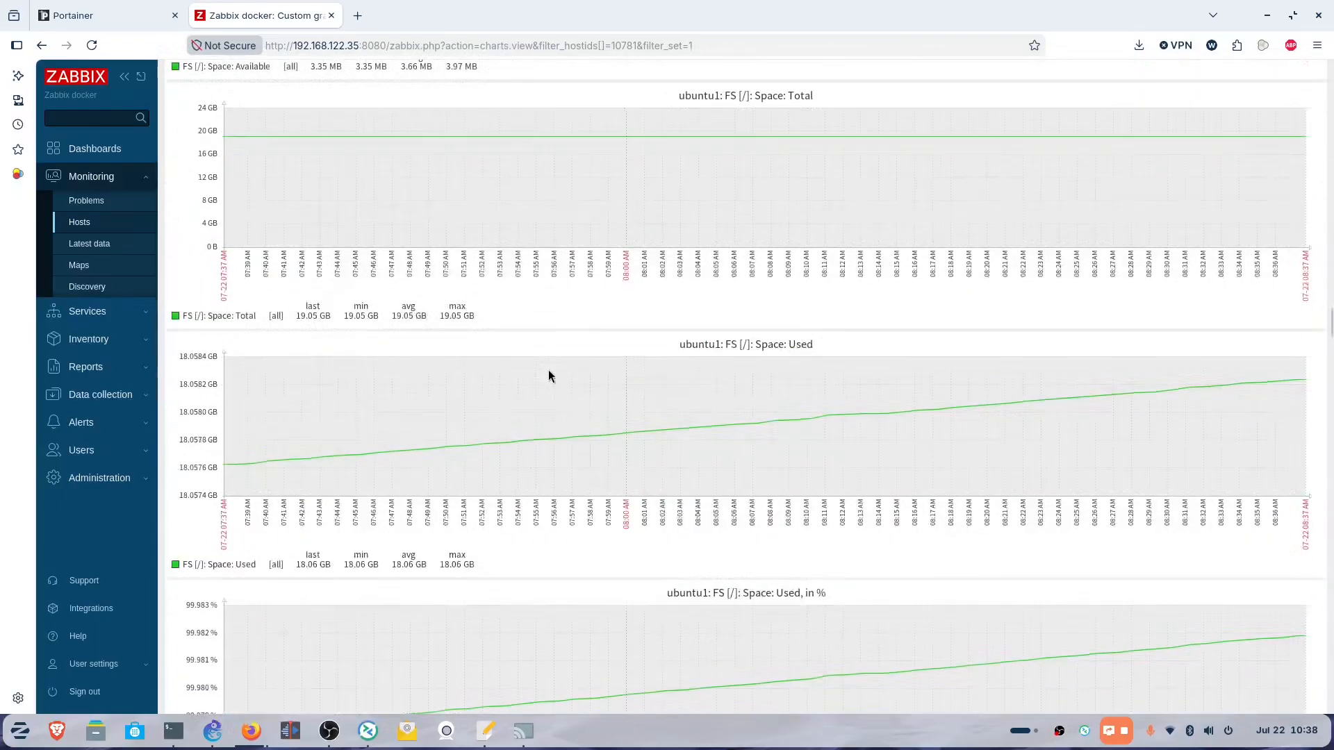
scroll(548, 376, down, 15)
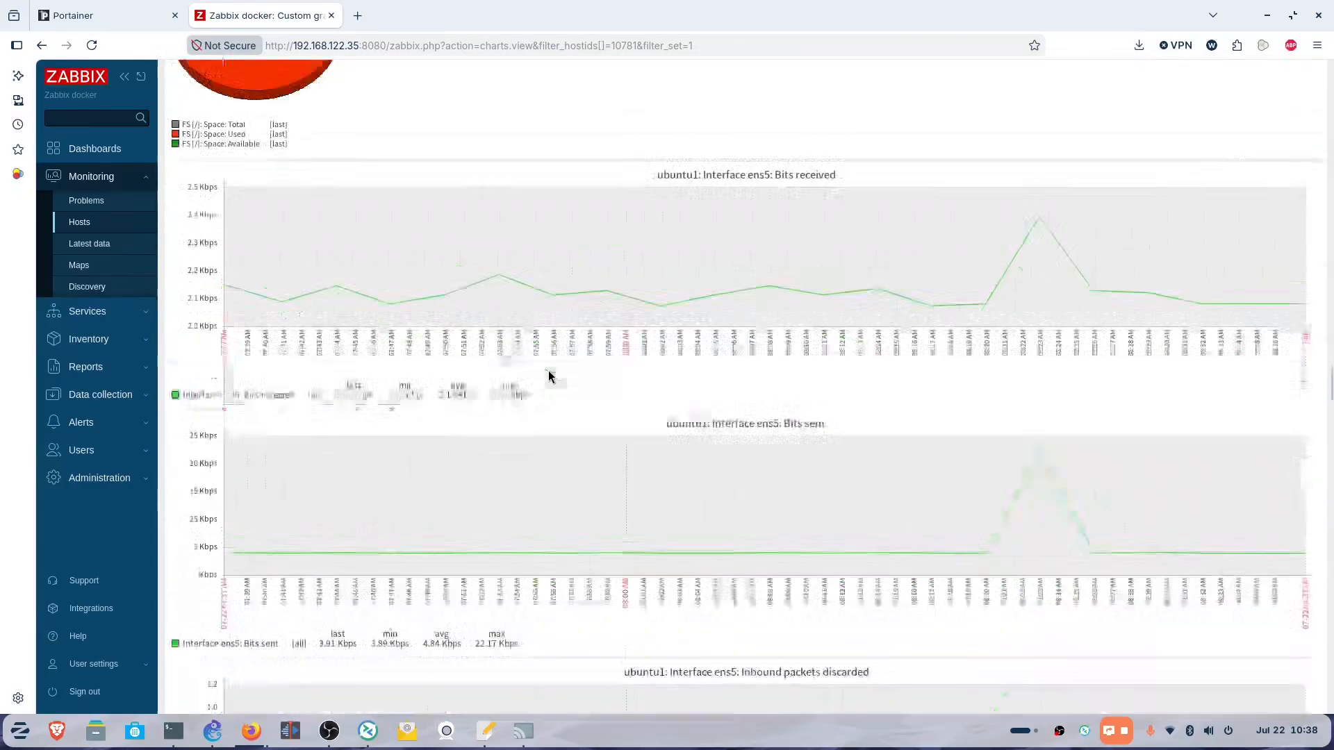
scroll(549, 376, down, 12)
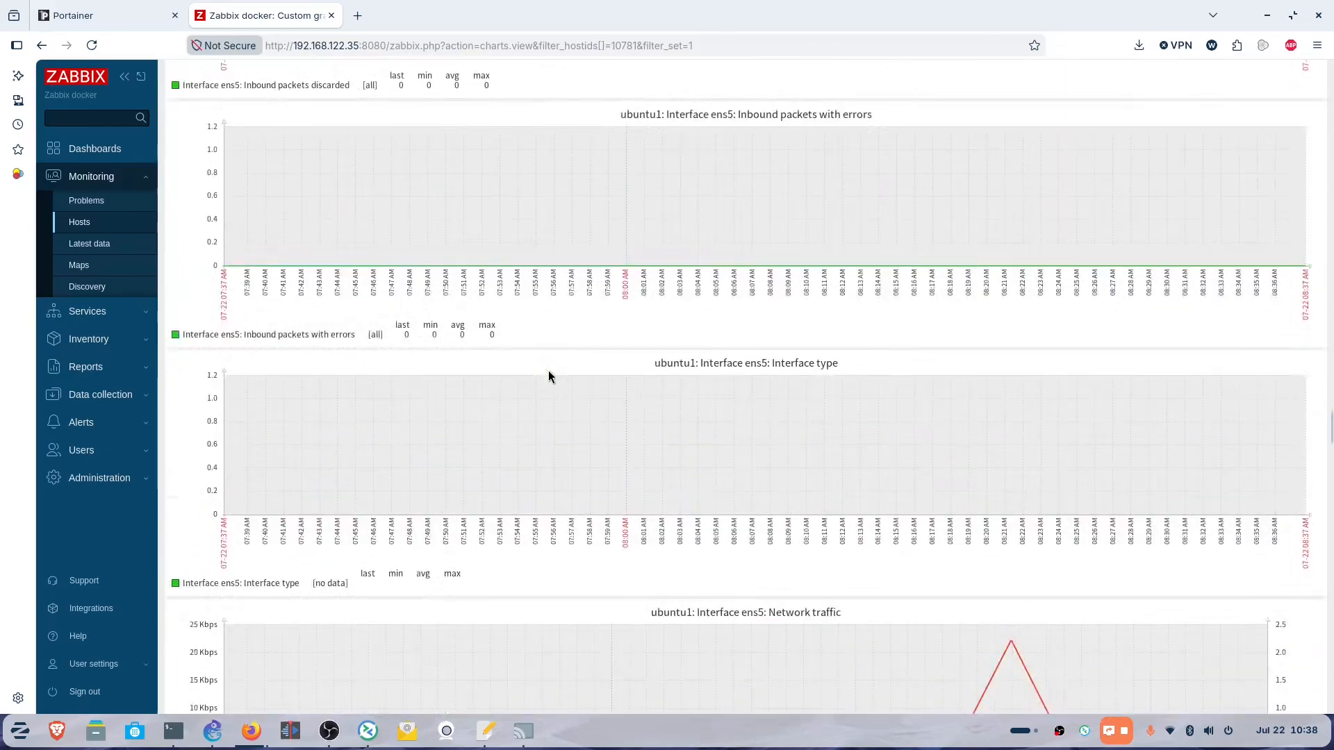
scroll(549, 376, down, 15)
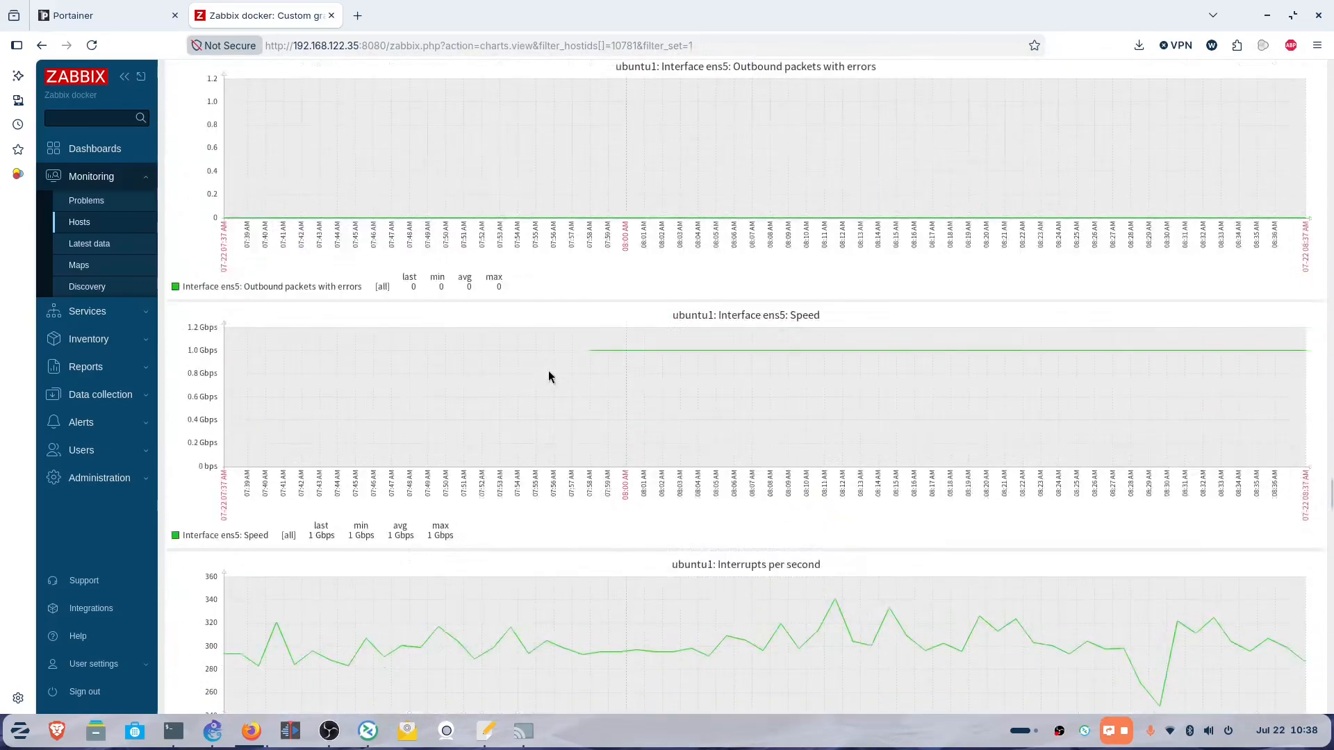
scroll(549, 376, down, 5)
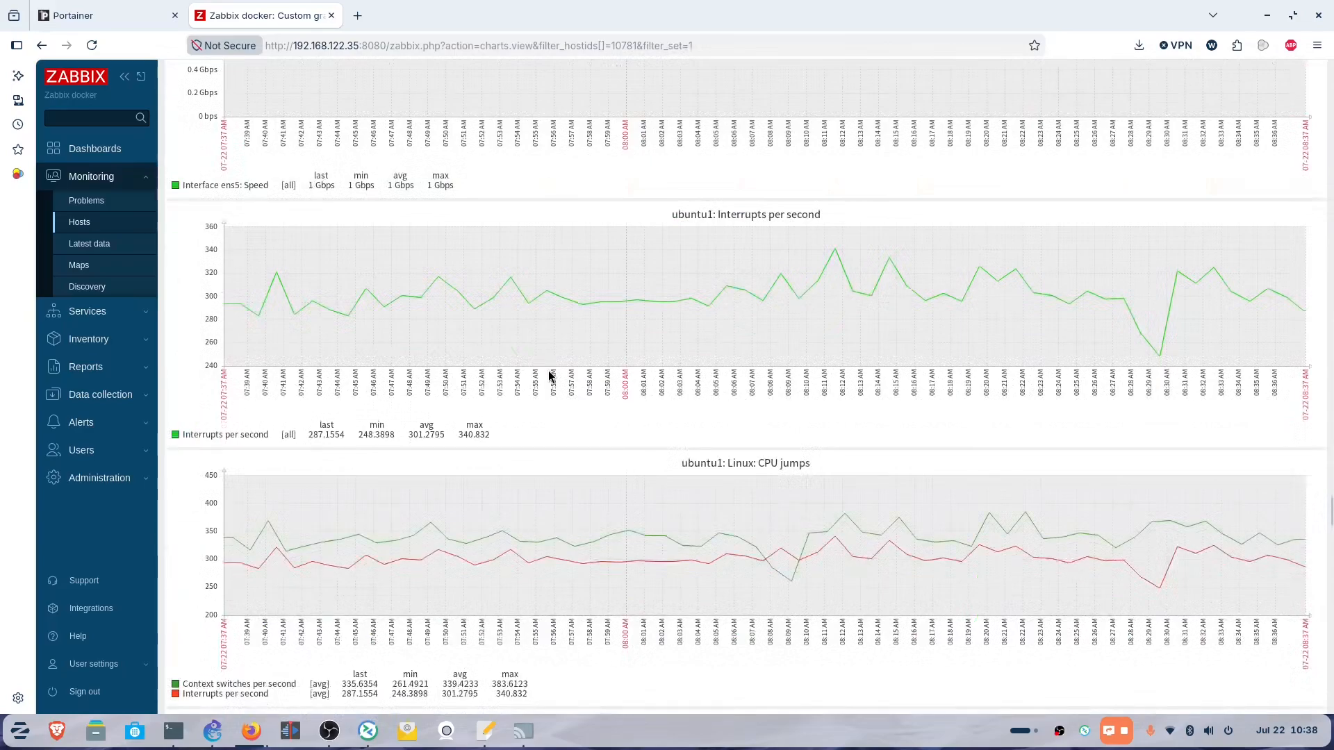
scroll(549, 375, down, 12)
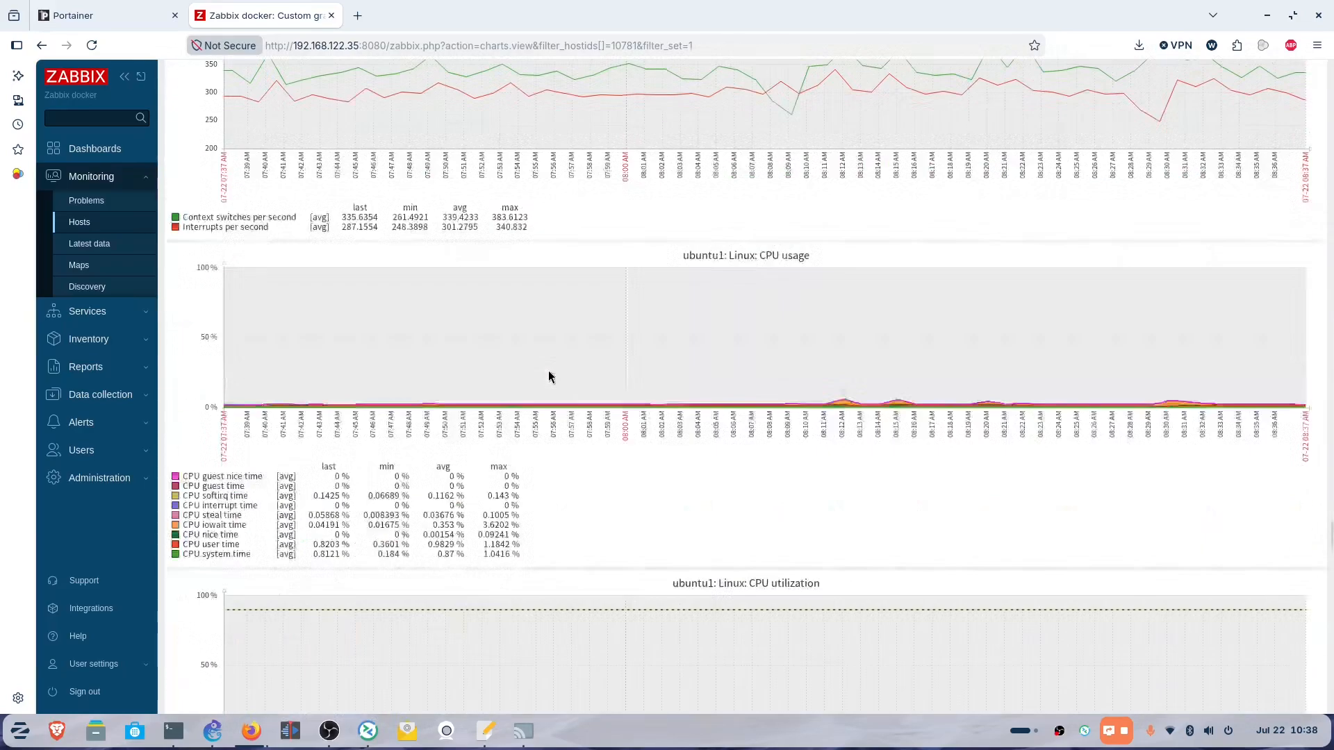
scroll(549, 376, down, 6)
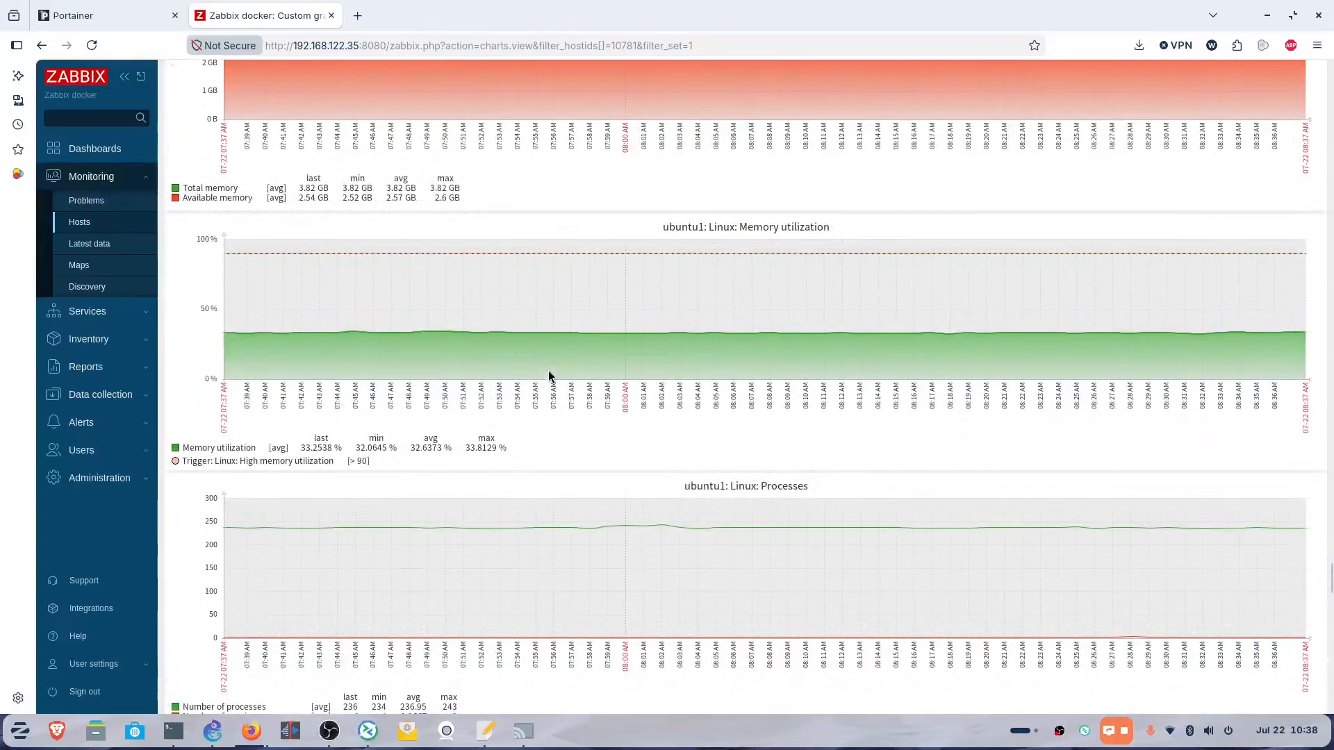
scroll(549, 376, down, 6)
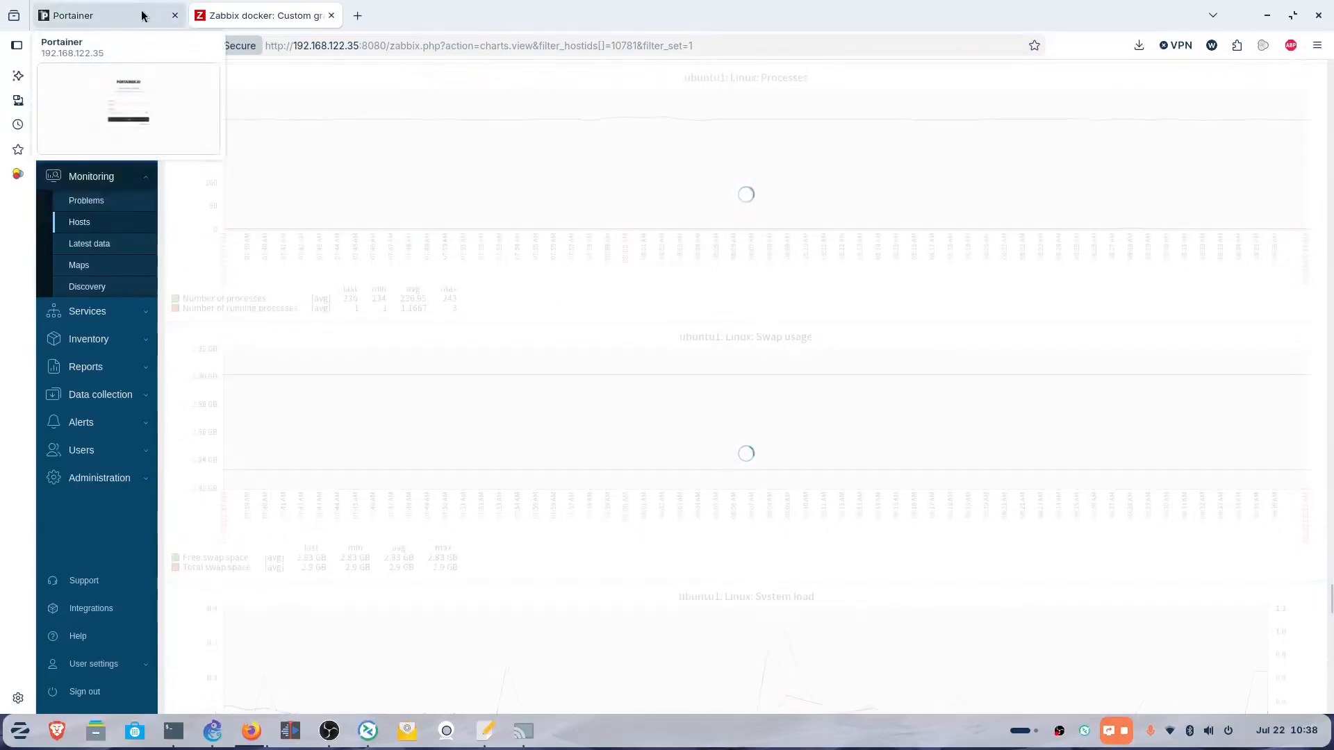
click(140, 20)
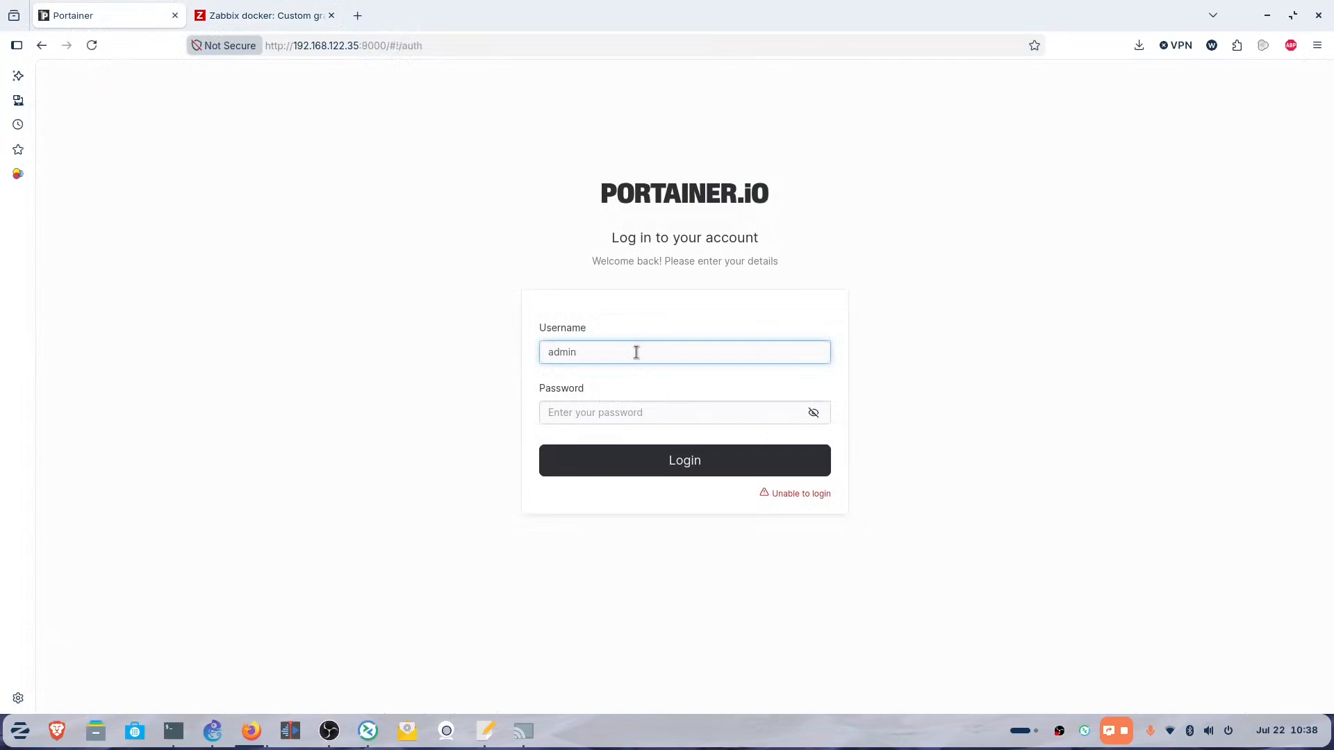
Log in to Portainer, read the zabbix stack's compose file in its Editor, then return to Stacks.
key(Tab)
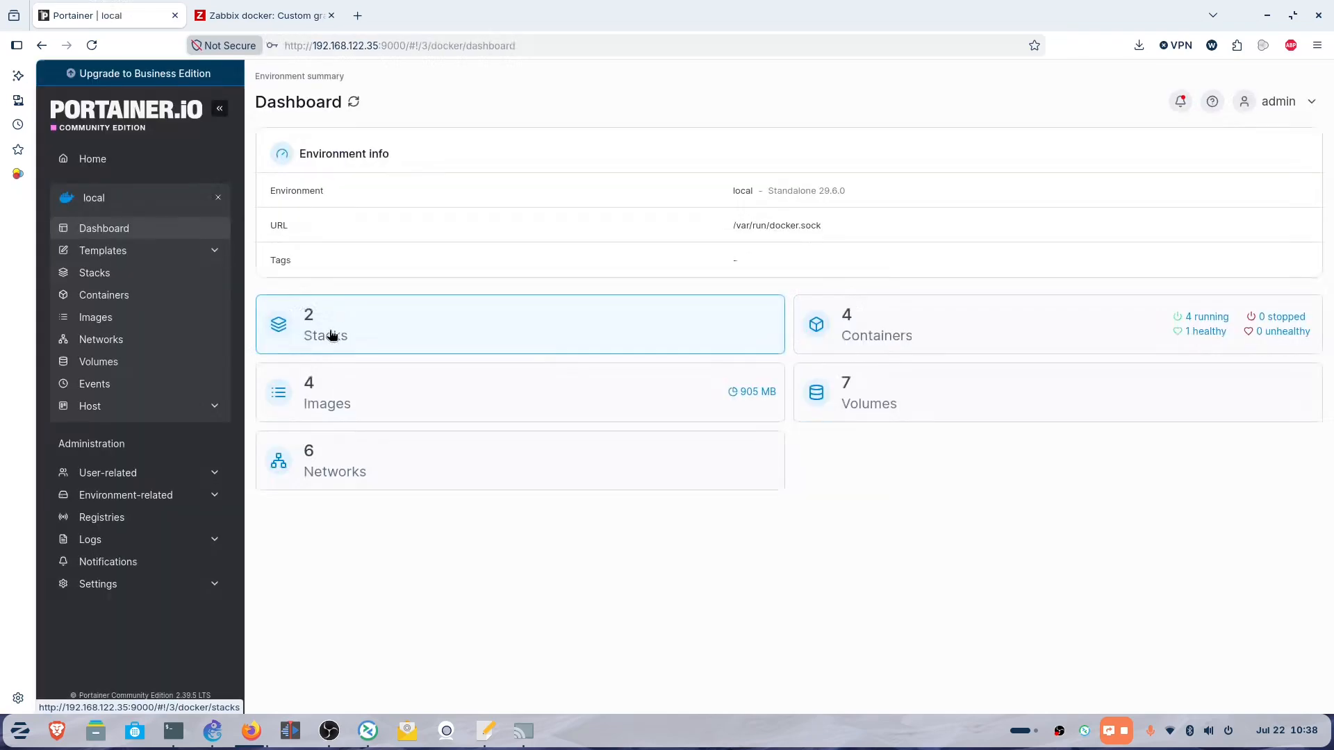
click(330, 332)
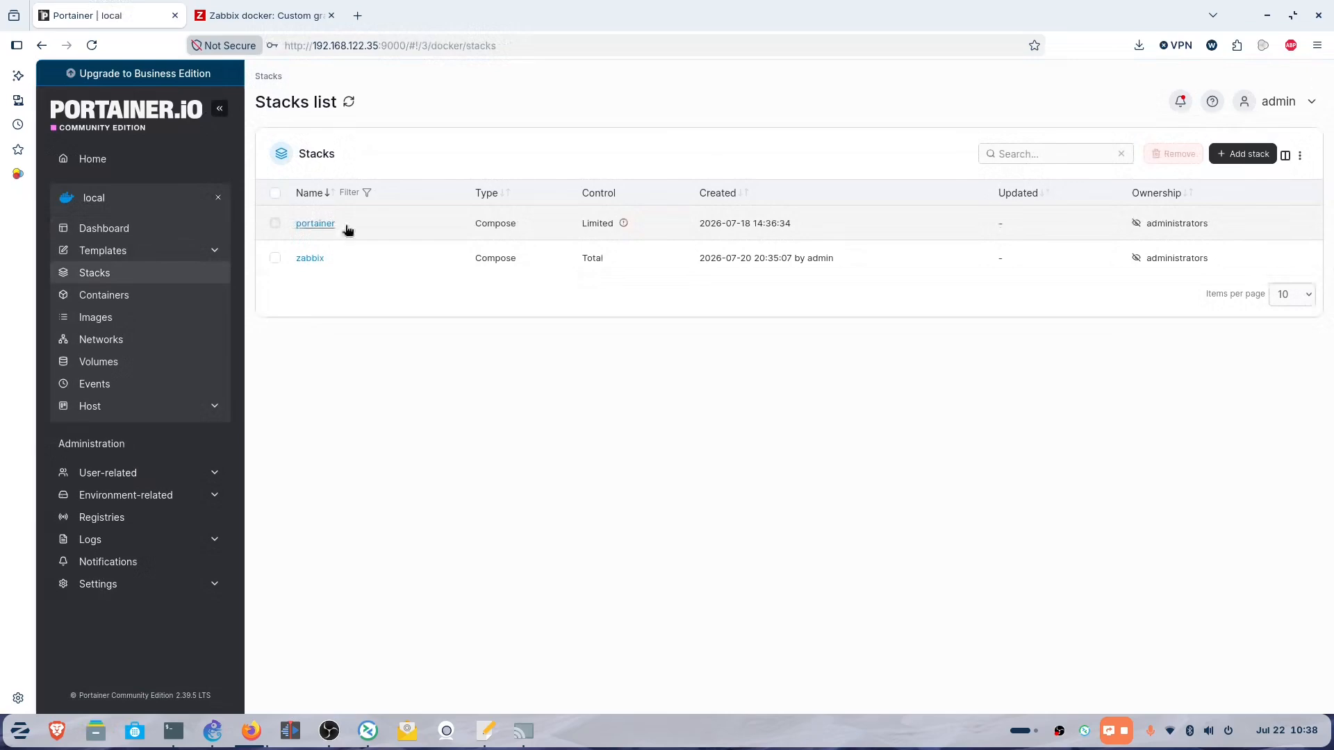
click(308, 261)
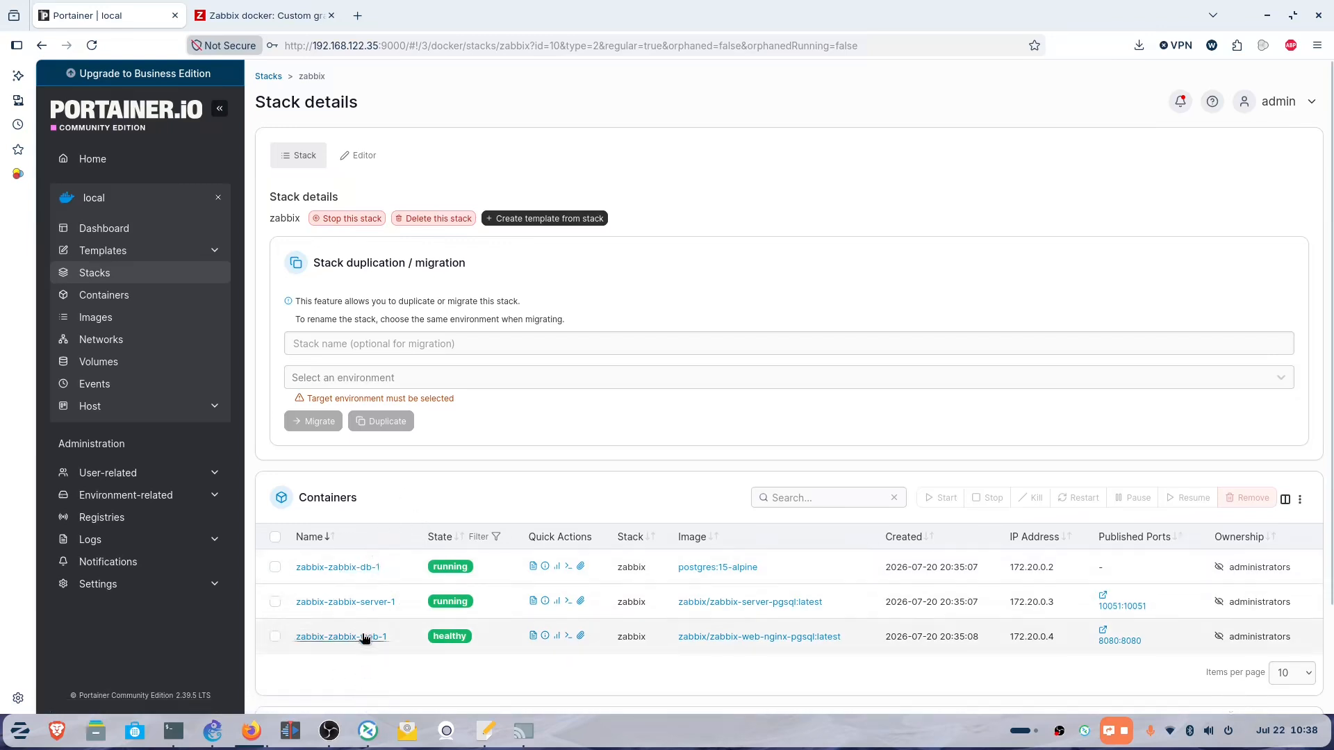
click(361, 161)
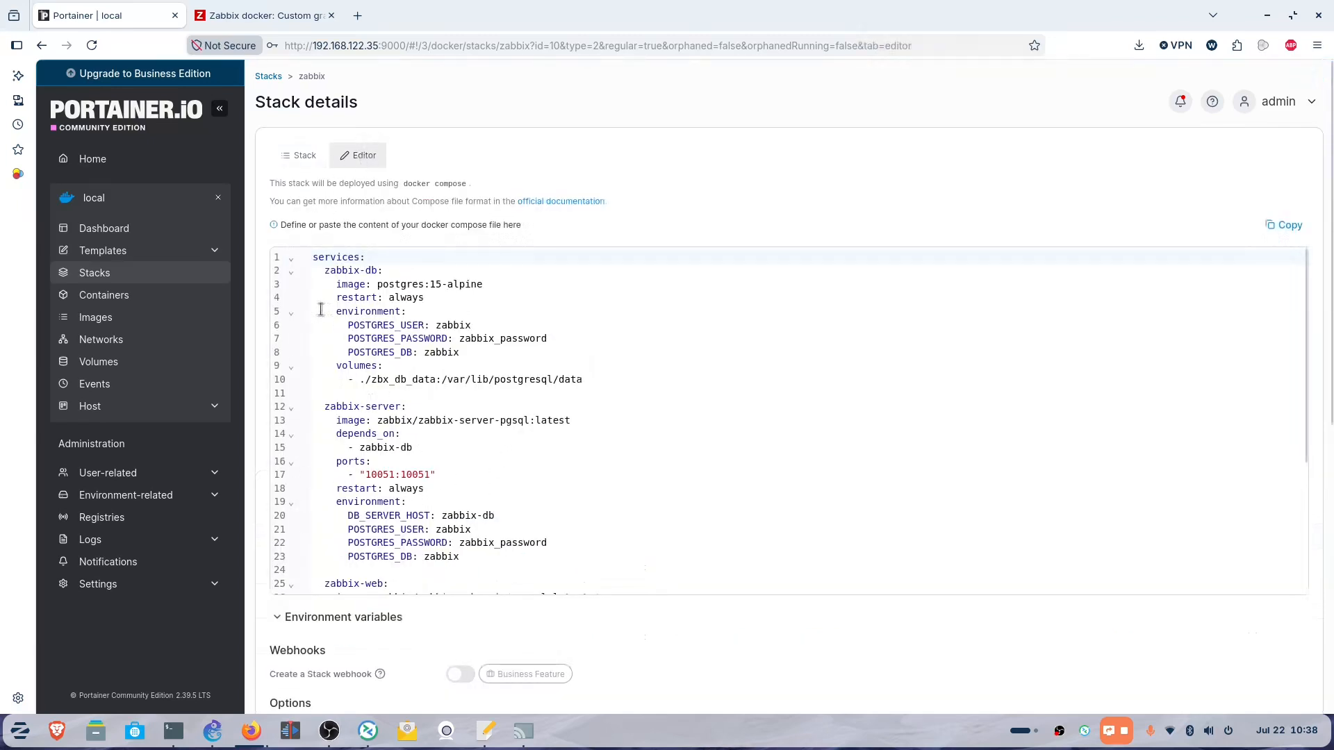
scroll(566, 539, down, 3)
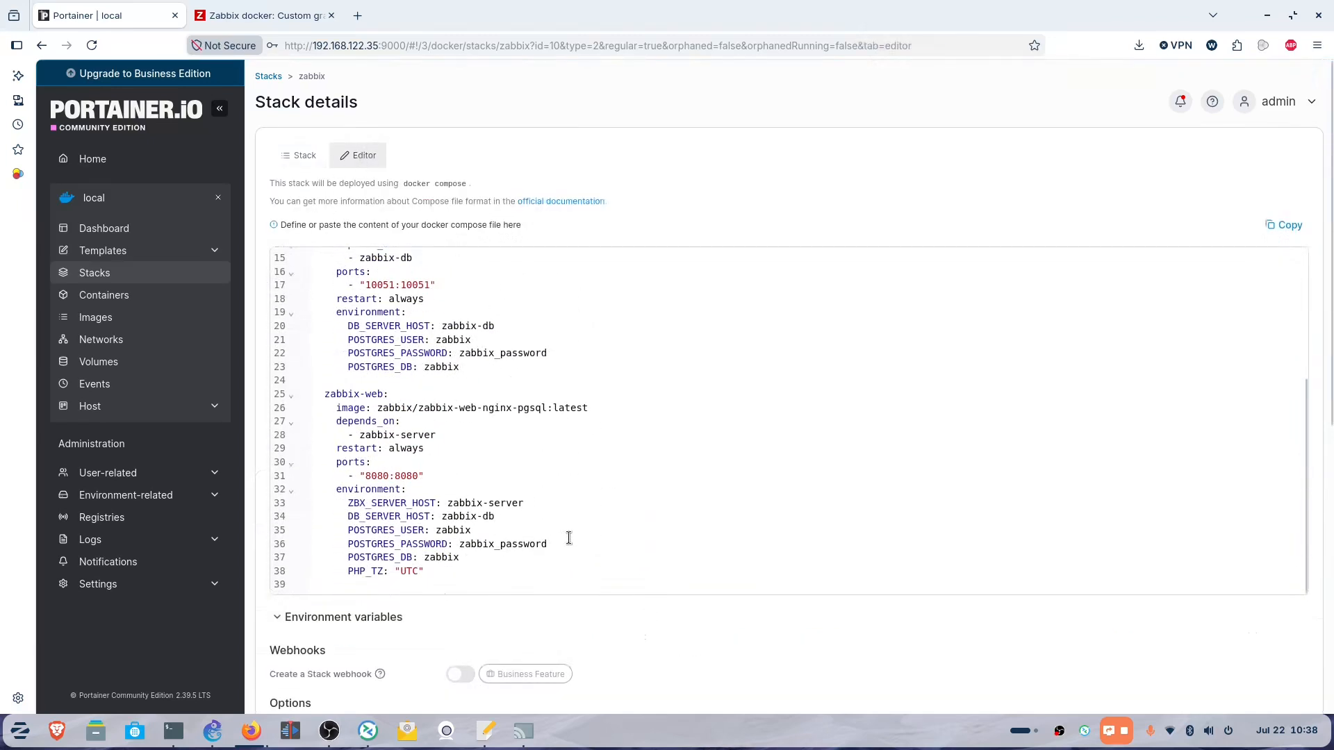
scroll(556, 565, up, 3)
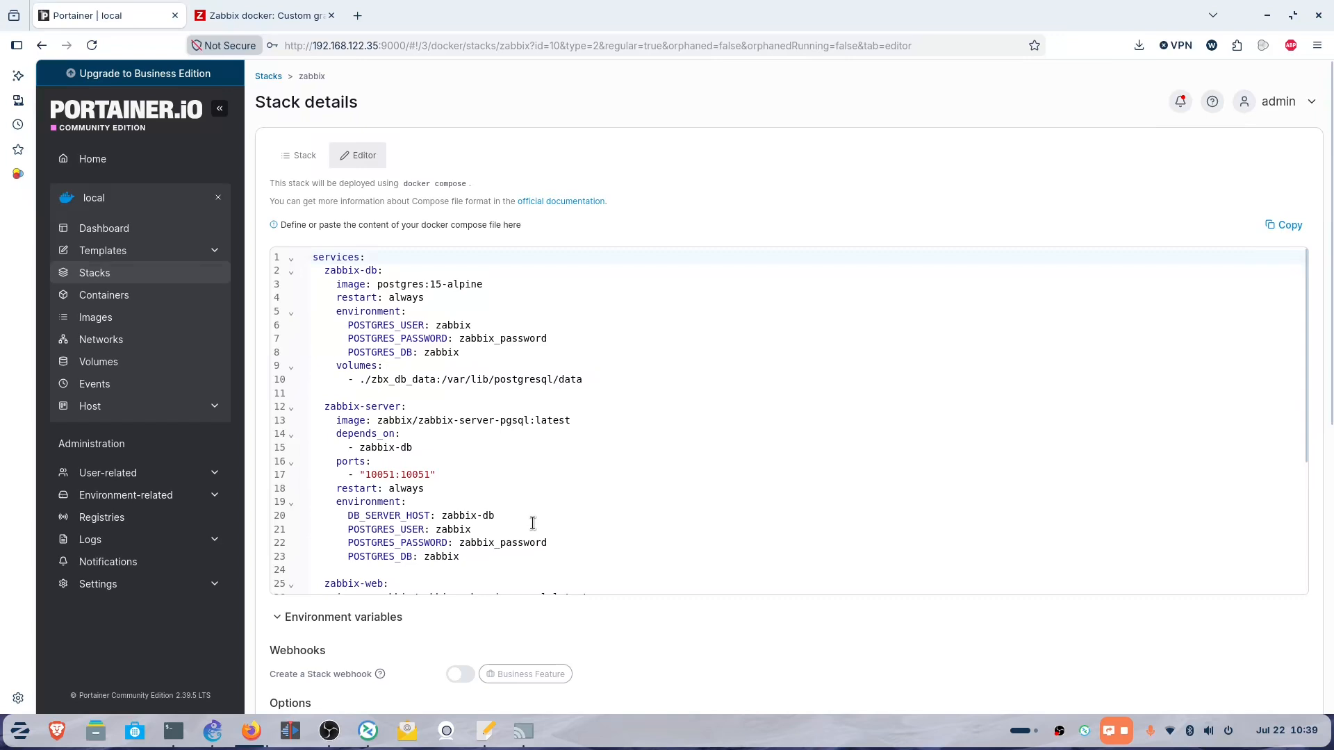
click(105, 274)
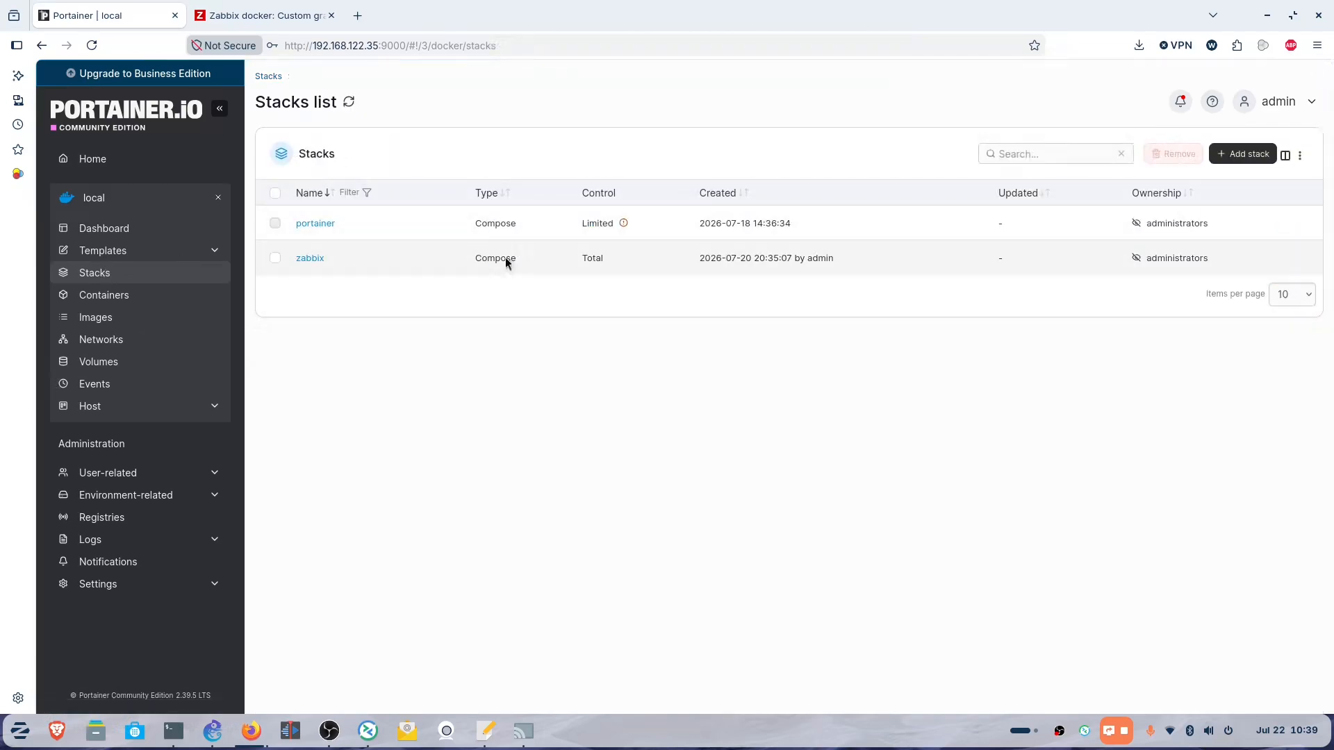
Search the application templates for 'grafana' and open the Grafana Dashboard template.
click(1244, 154)
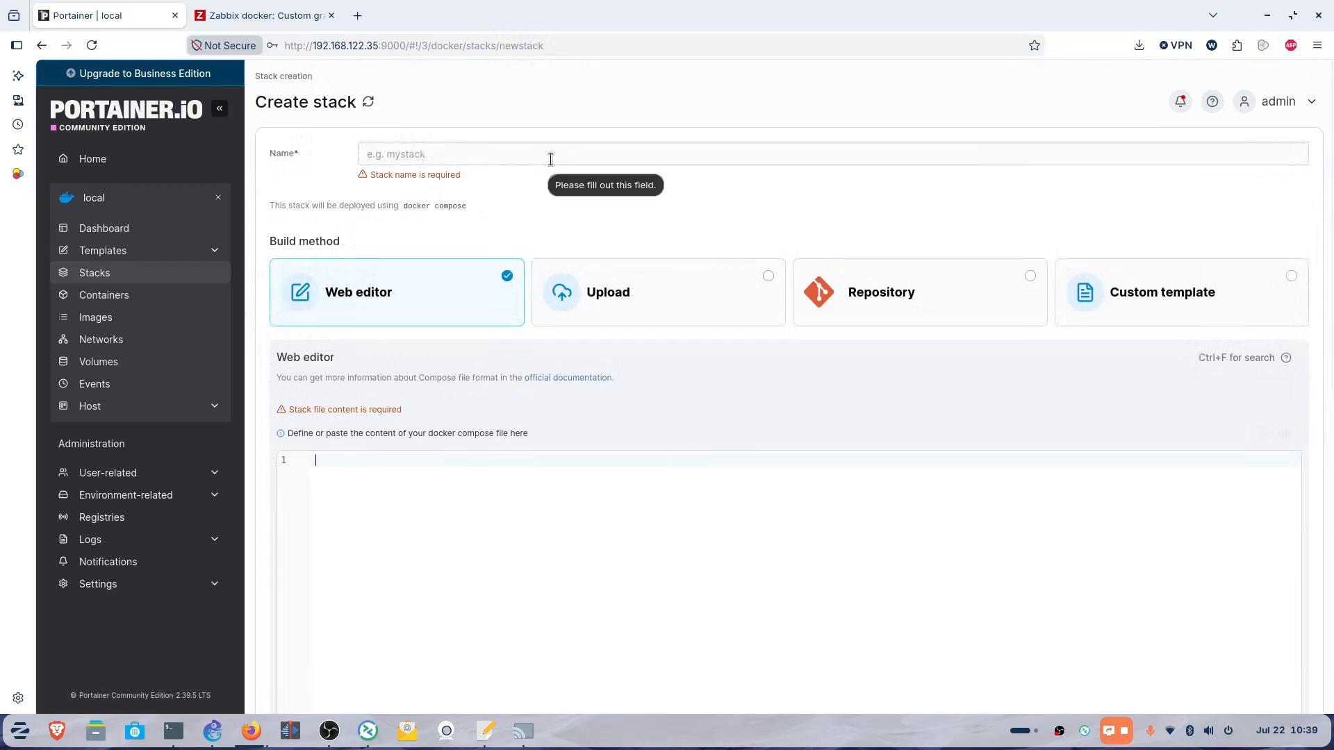
click(91, 252)
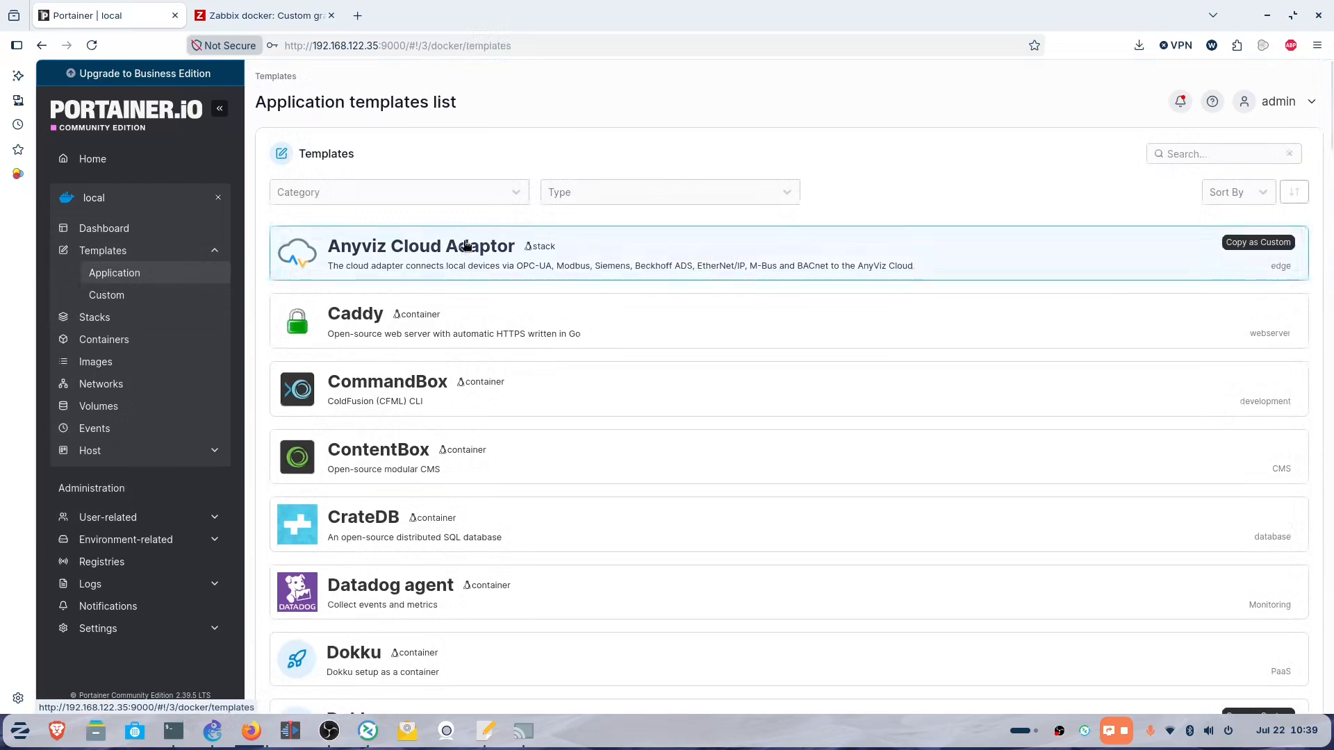
click(1209, 156)
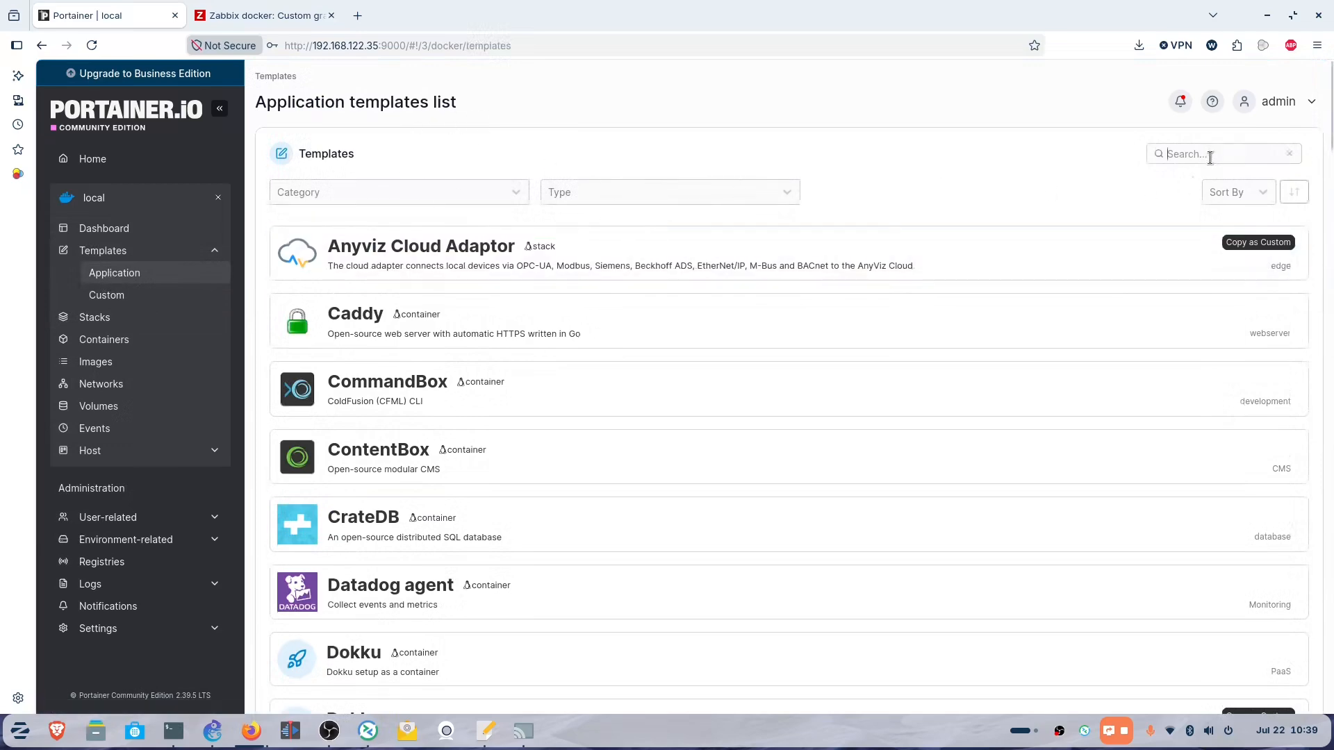
text(grafana)
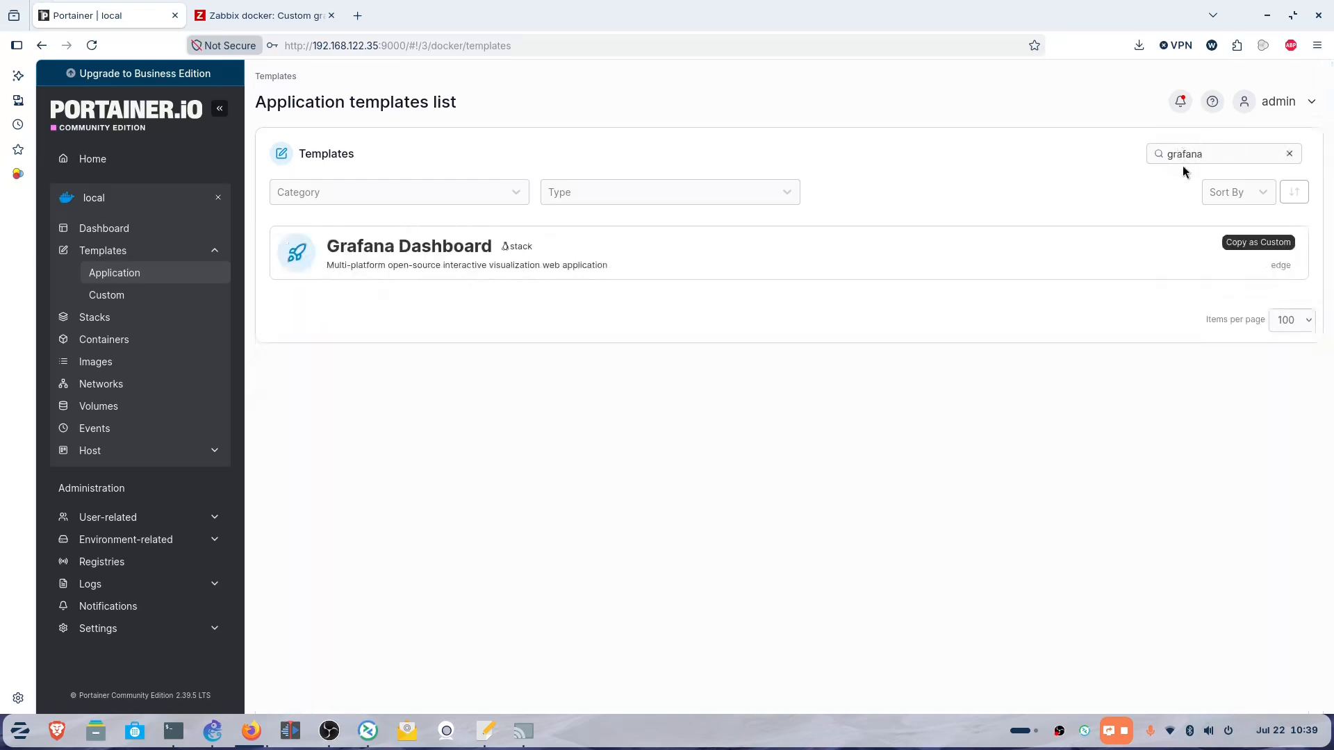
click(446, 261)
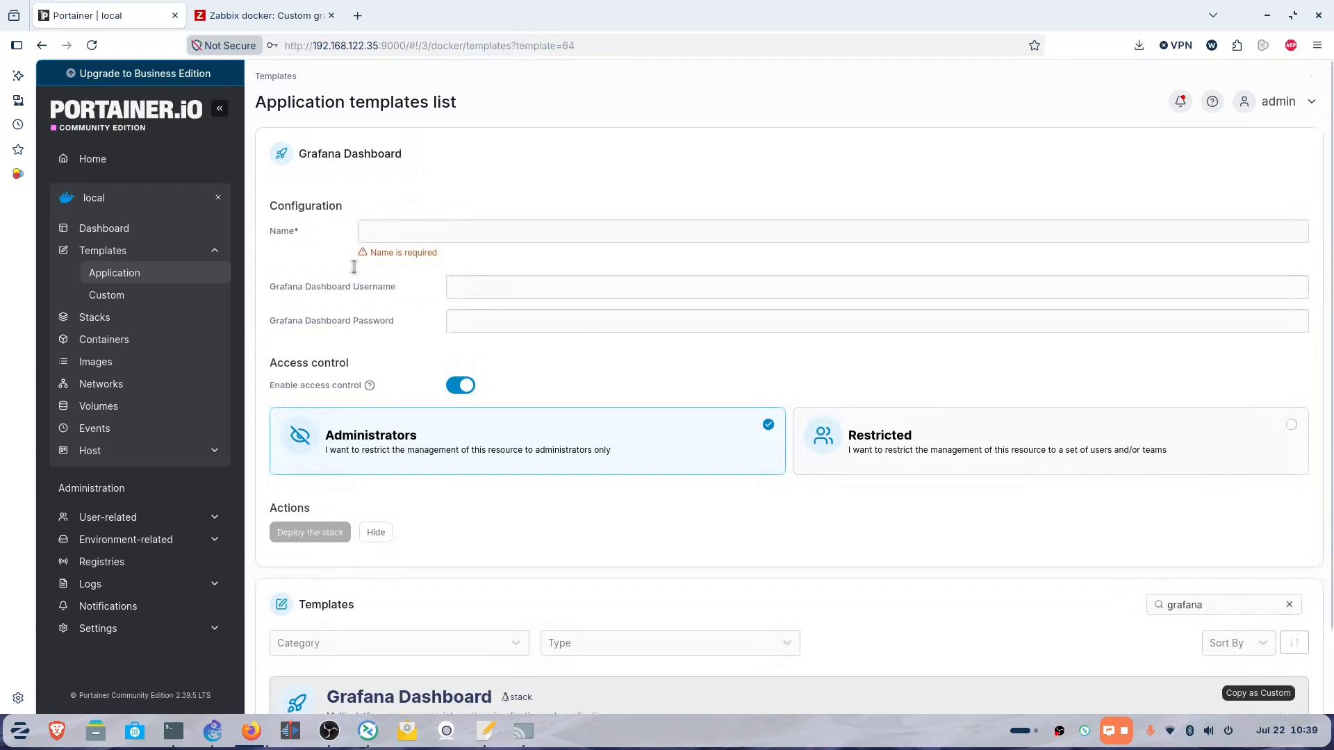
Deploy the Grafana Dashboard template as stack 'grafana' with username admin and a password.
click(410, 224)
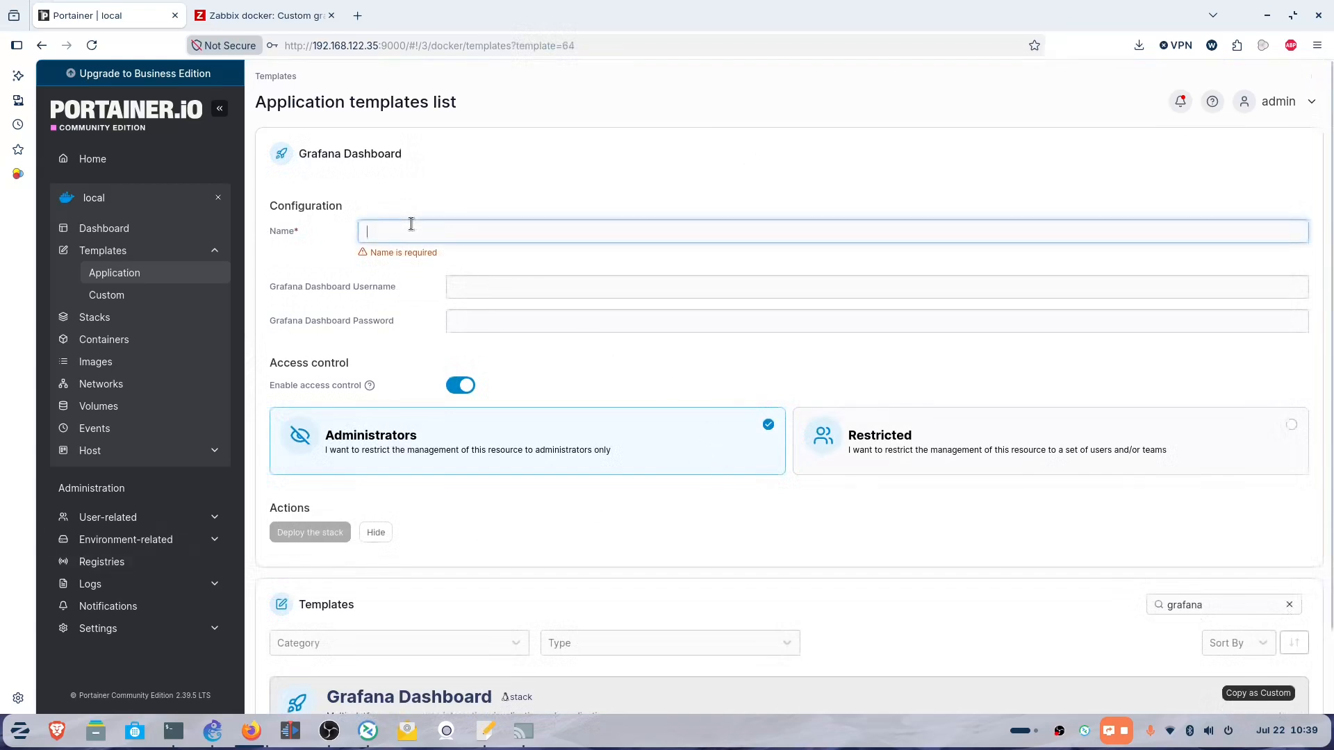
text(grafan)
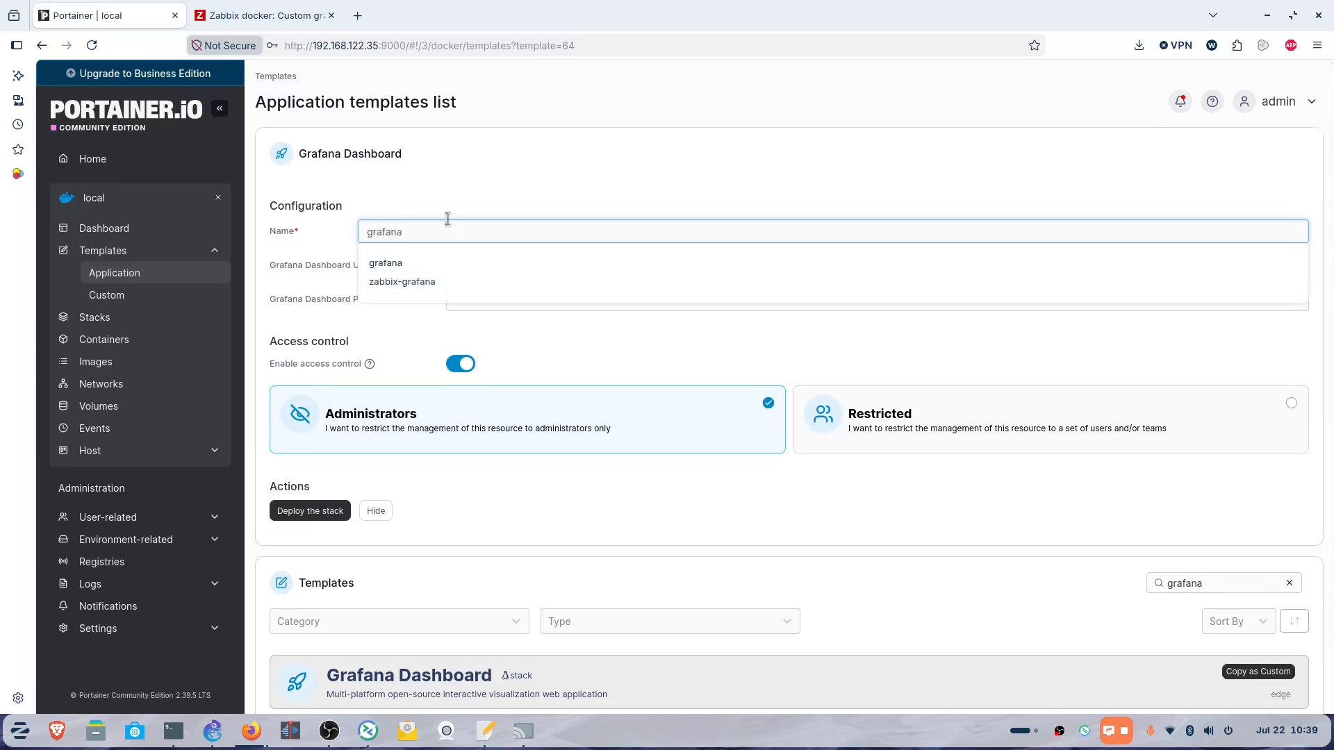
text(a)
click(582, 192)
scroll(636, 357, down, 1)
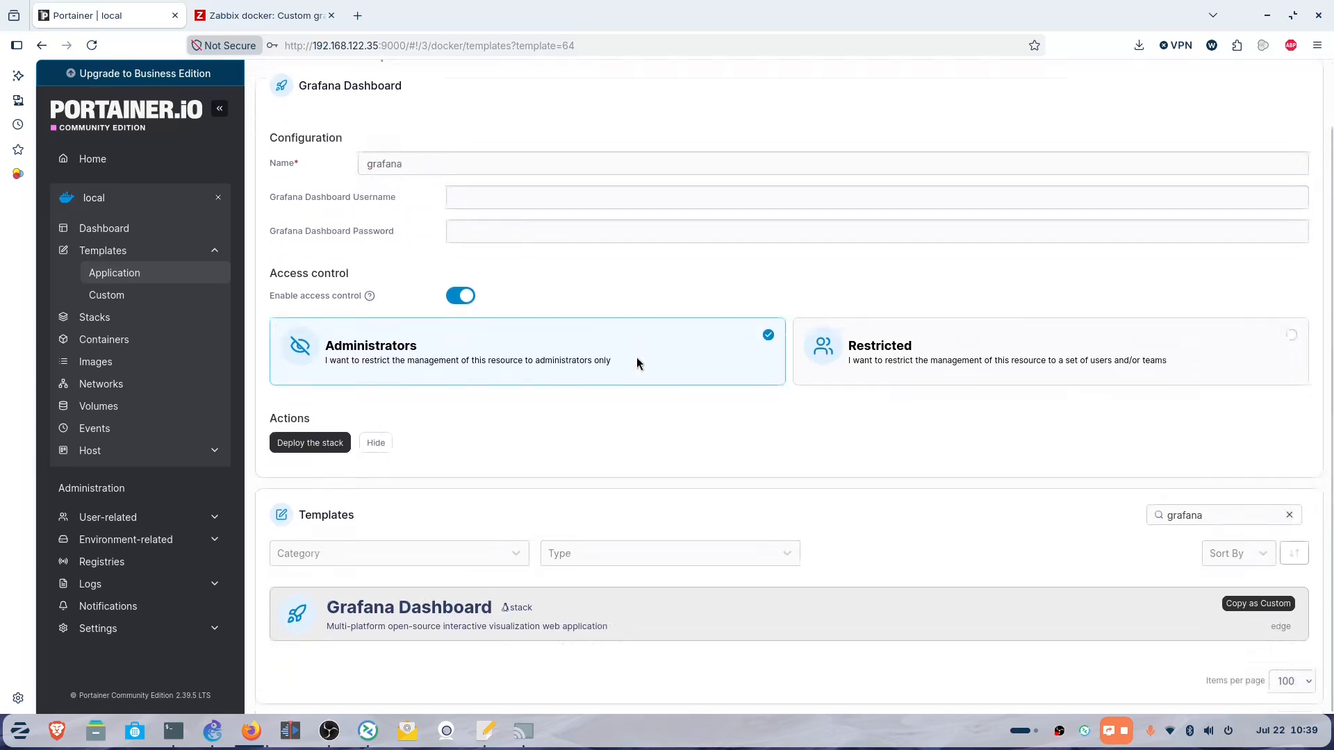
click(525, 201)
text(adm)
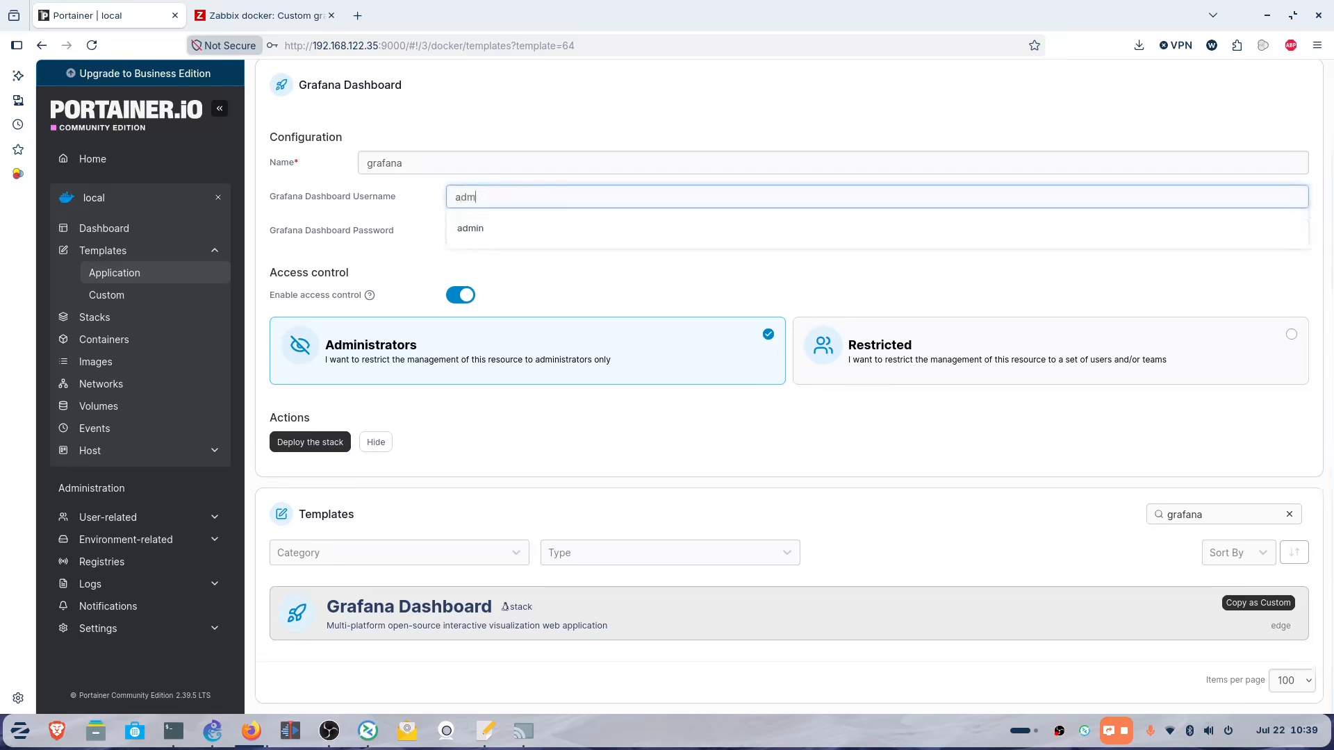
text(in)
key(Tab)
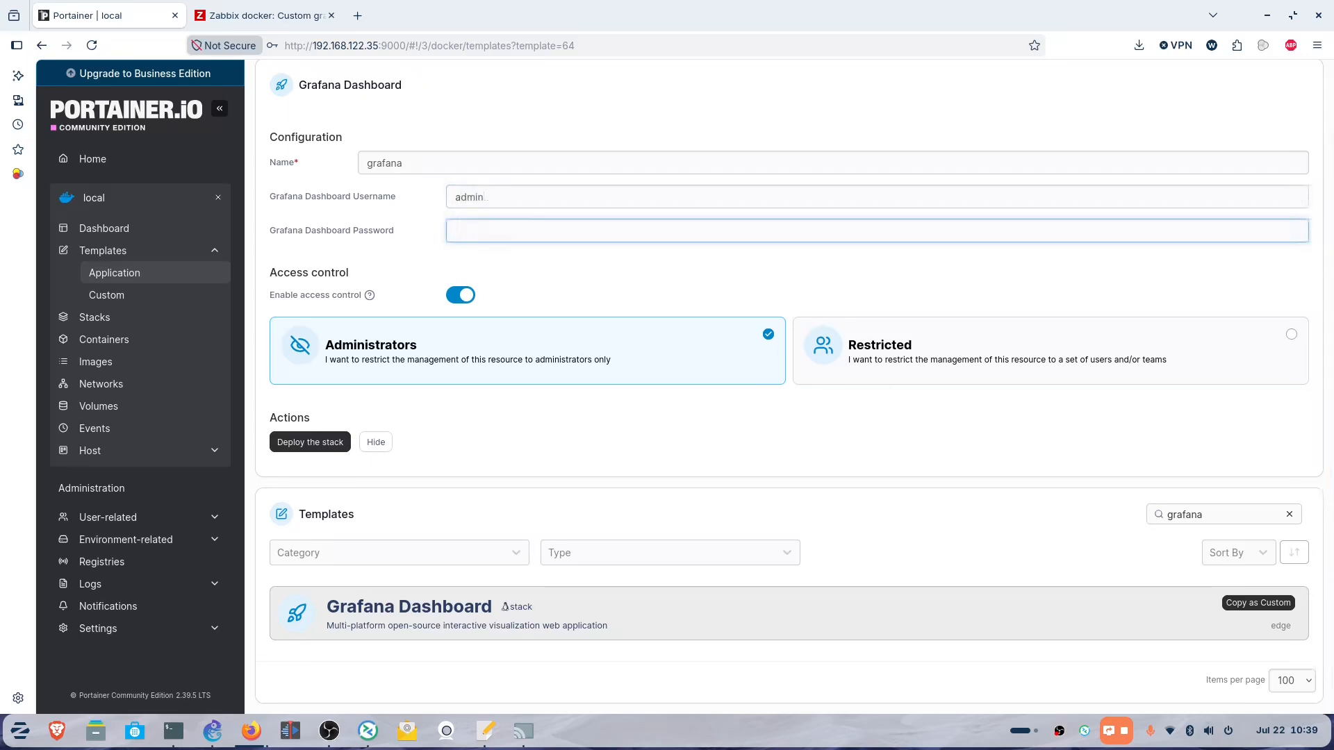
text(d0)
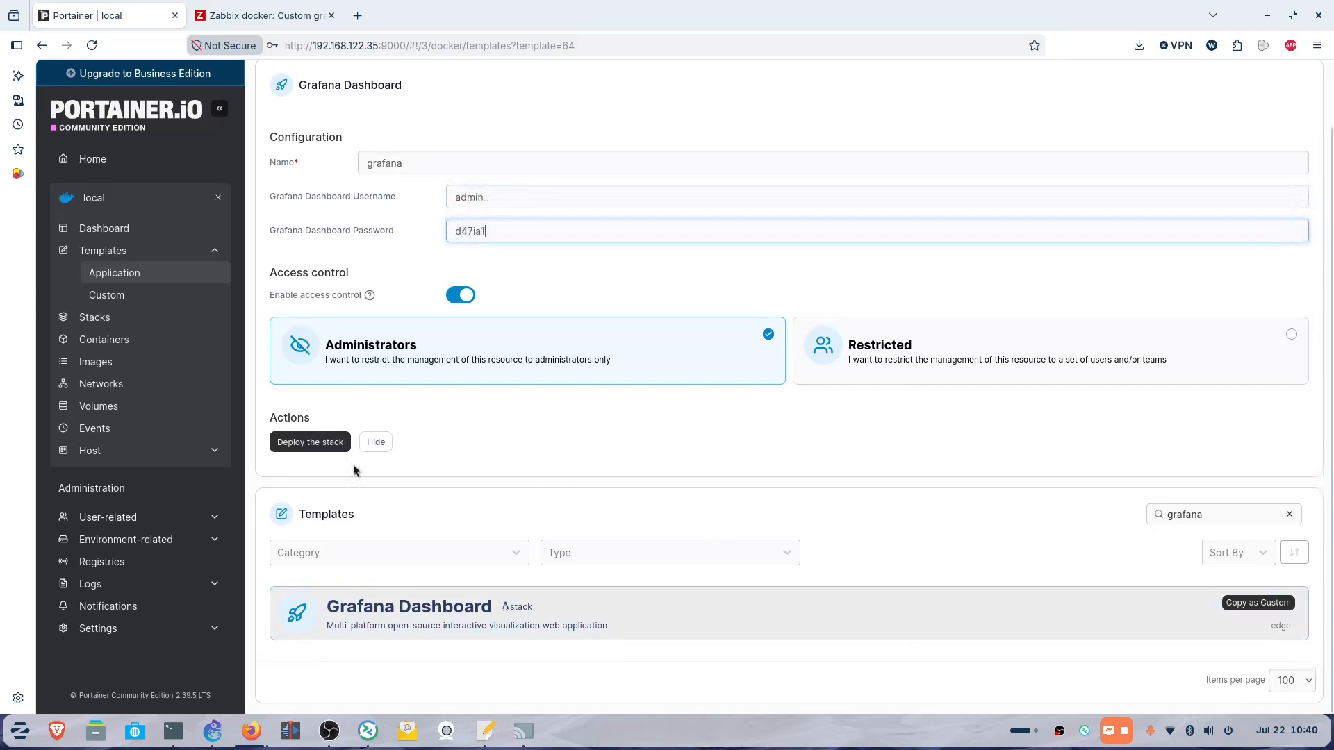
click(289, 442)
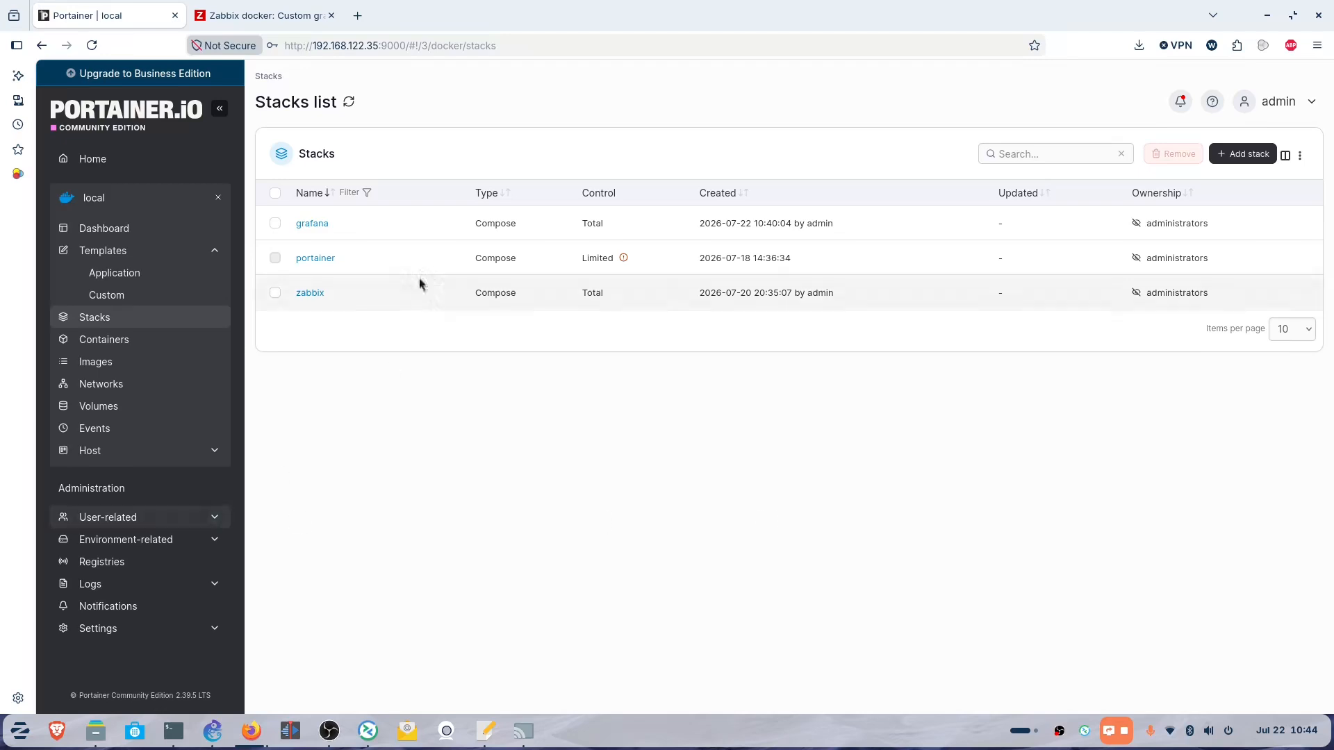
Open the grafana stack's details and copy the host address from the URL bar.
click(314, 224)
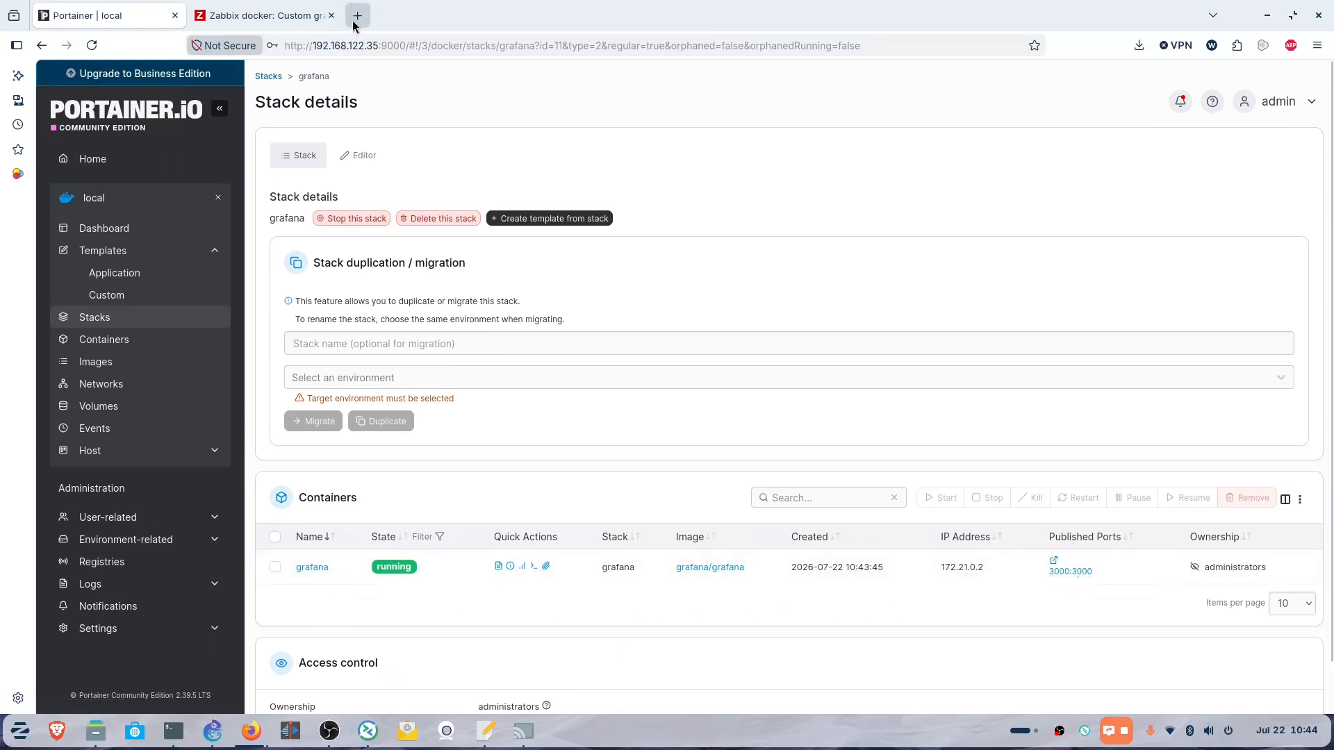
drag(378, 46, 287, 46)
key(ctrl+c)
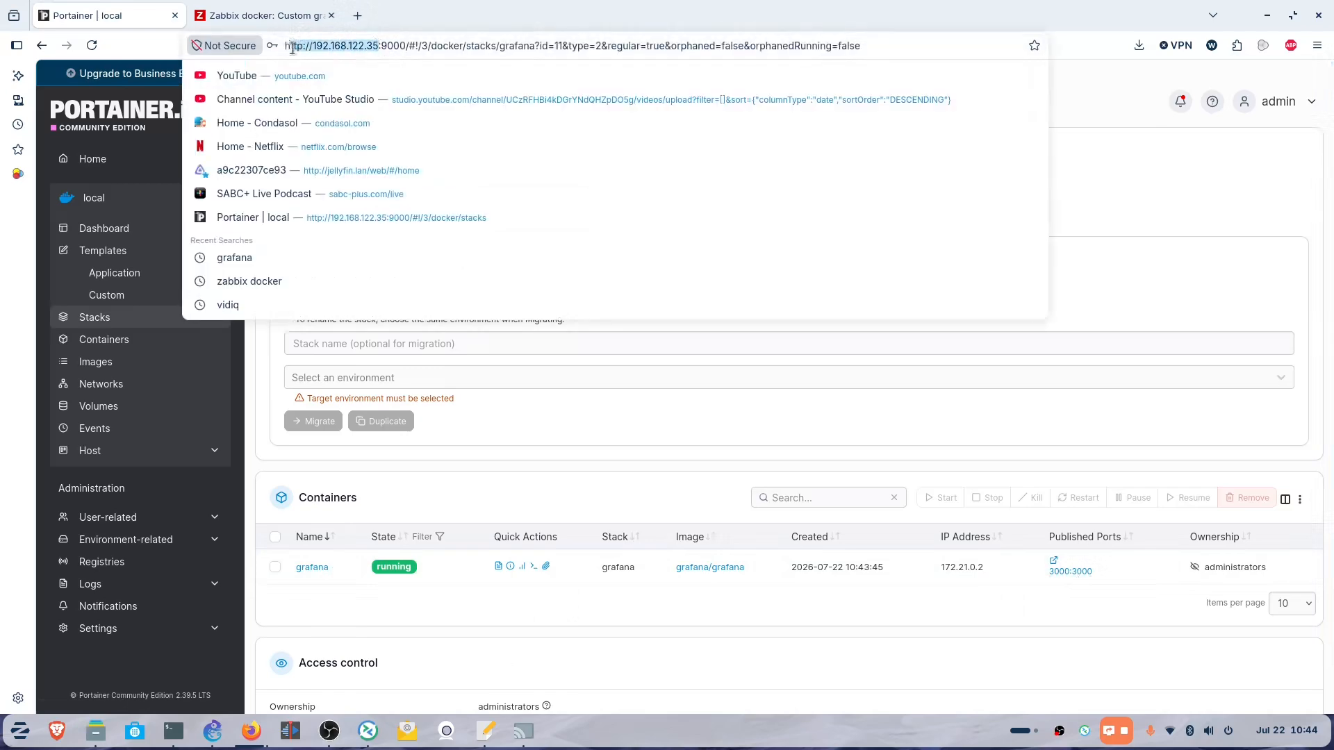
right_click(303, 47)
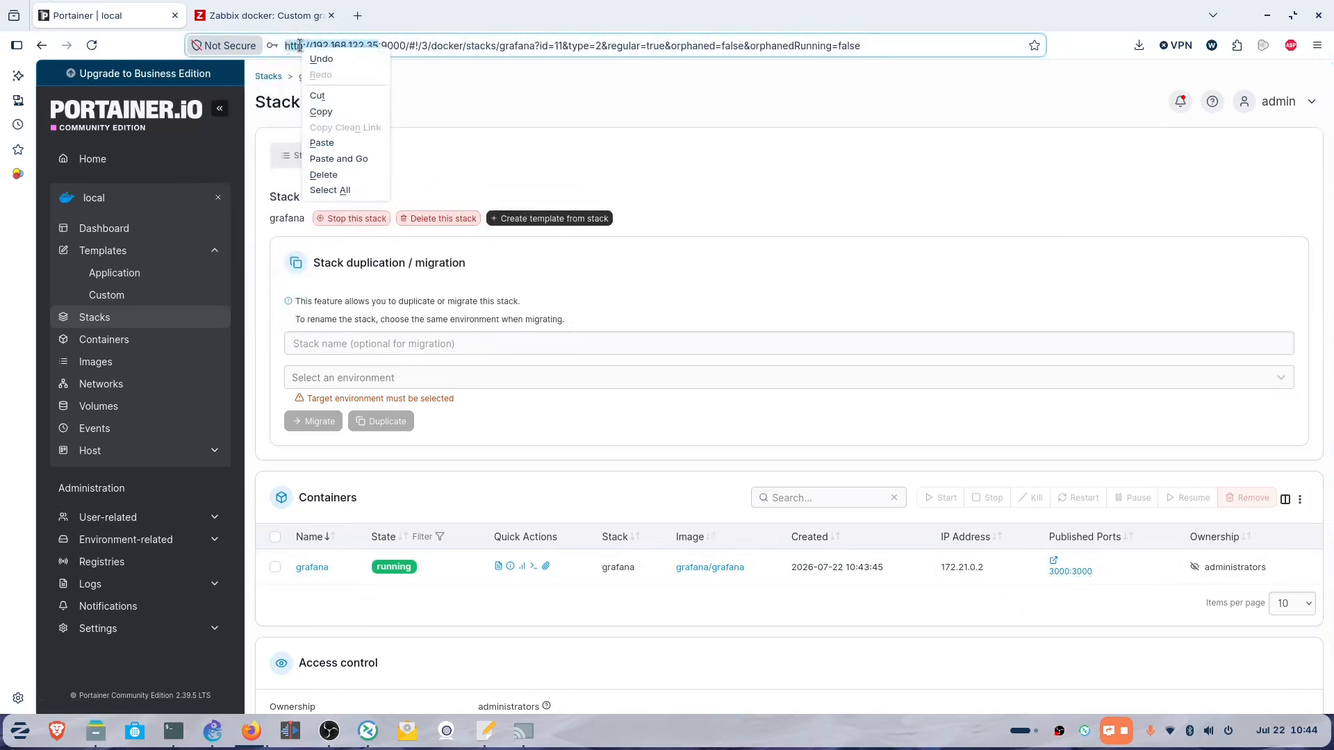
click(336, 116)
Load the host address with :3000 in a new tab to reach Grafana's login page.
key(ctrl+t)
key(ctrl+v)
text(:3000)
key(Return)
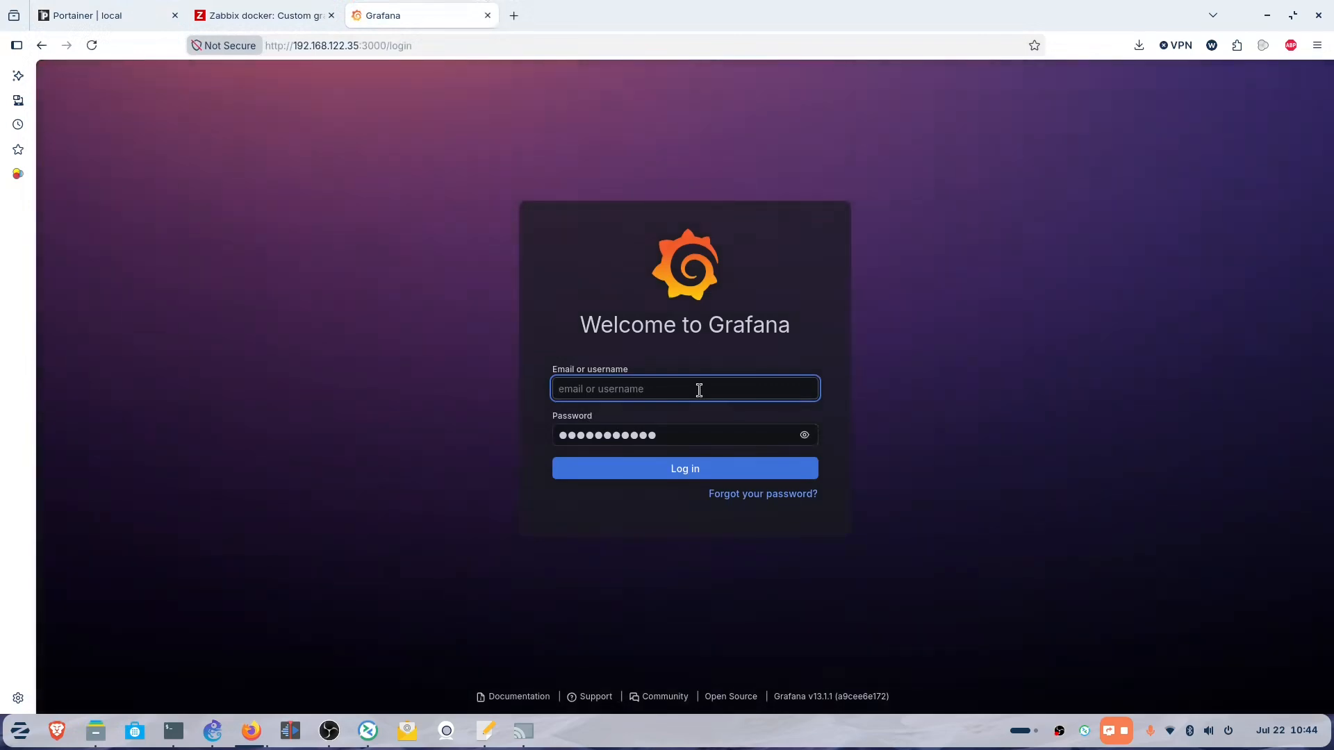
Sign in to Grafana as admin with the account password and go to the Plugins page.
text(admin)
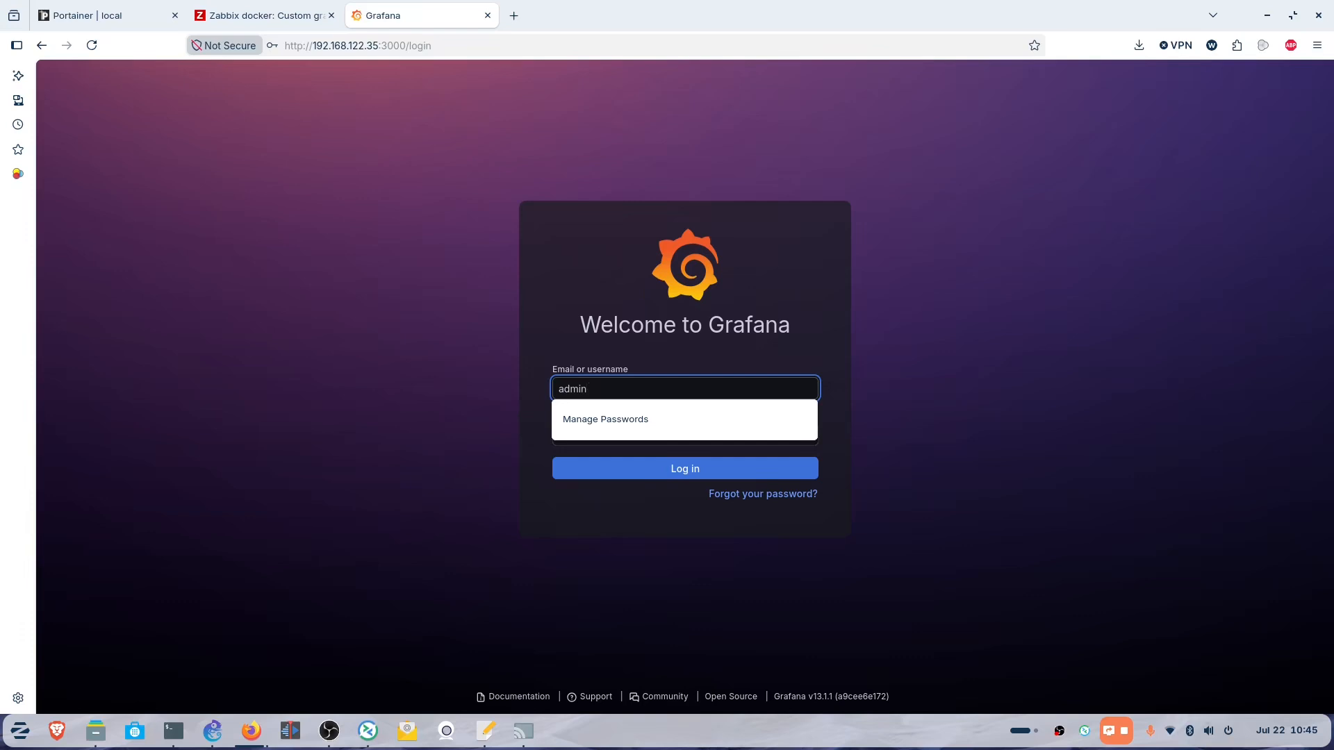
key(Tab)
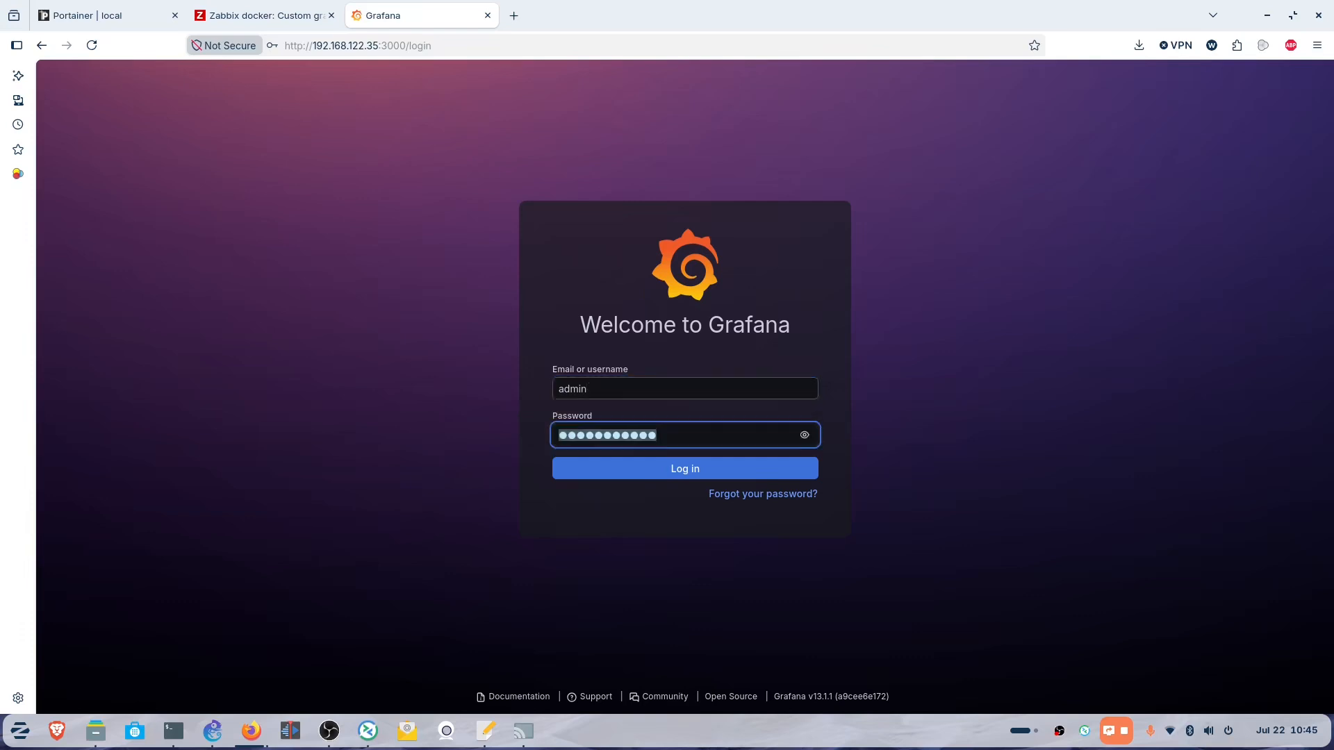
text(adm)
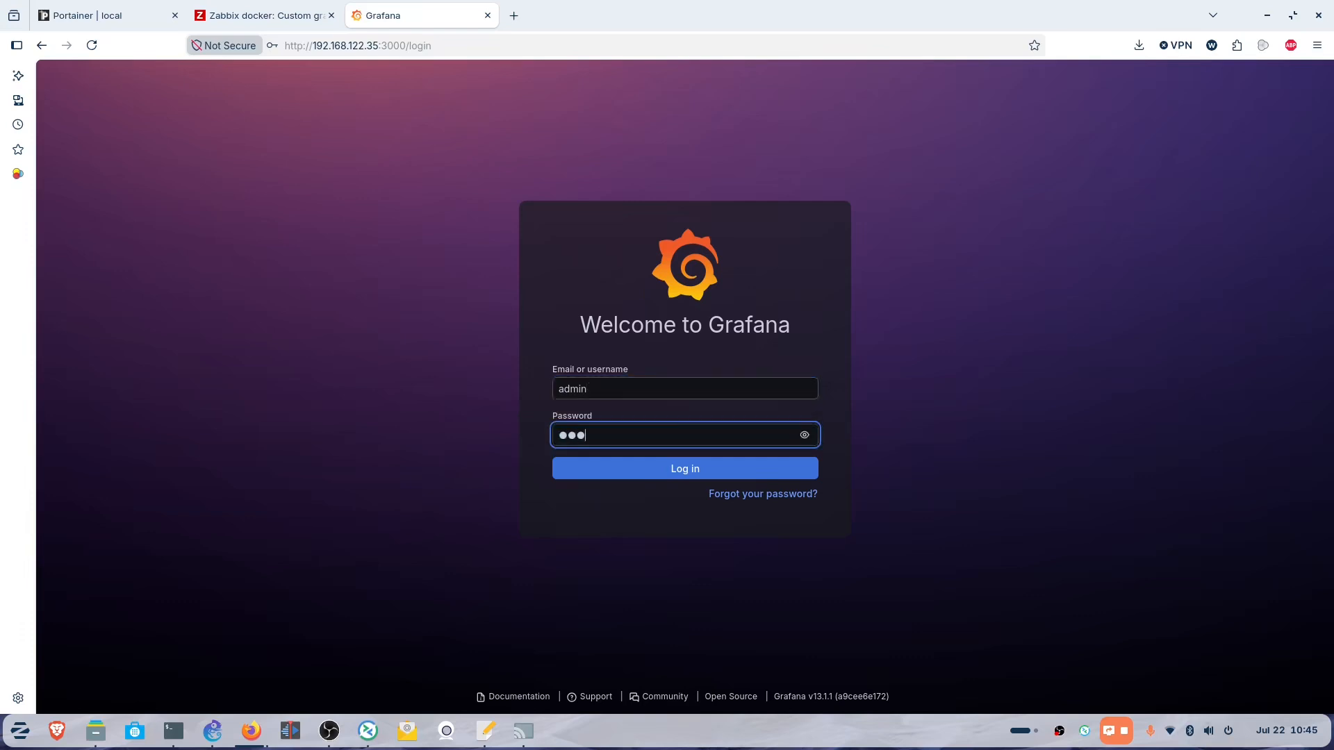
text(in)
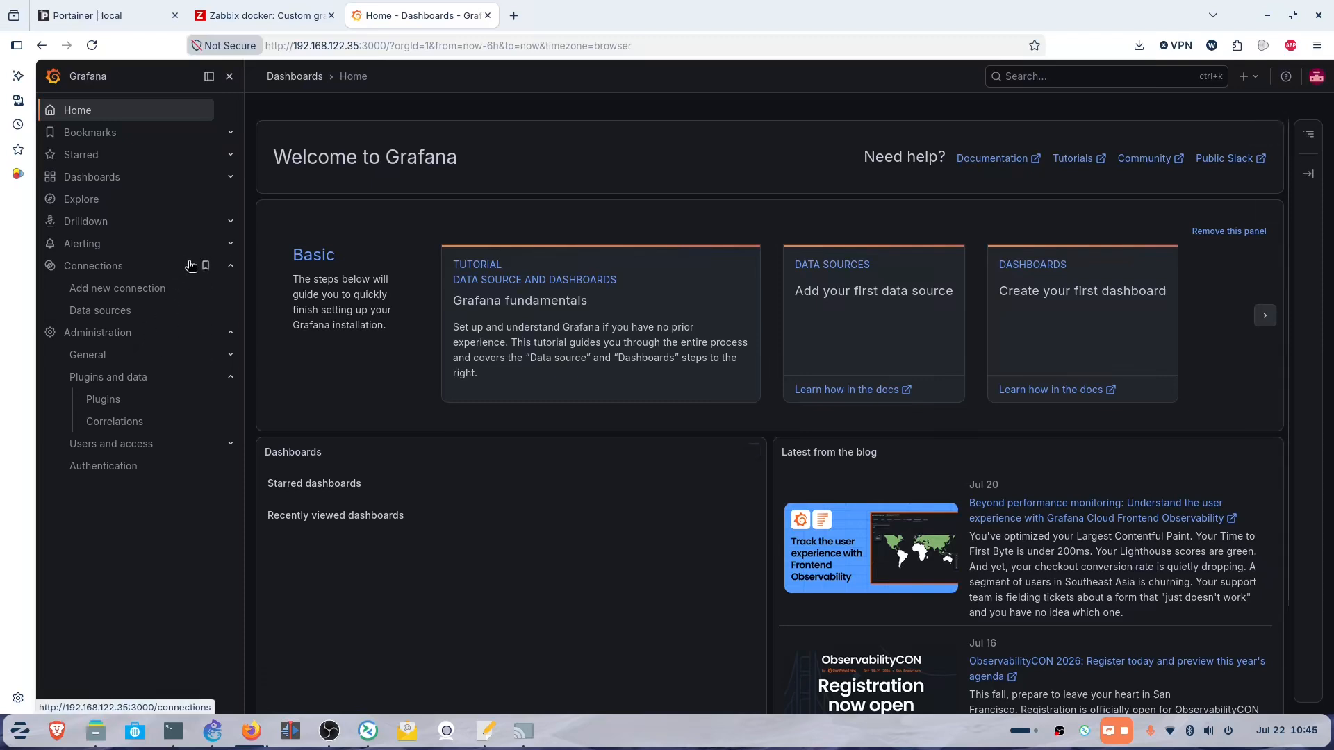
click(106, 402)
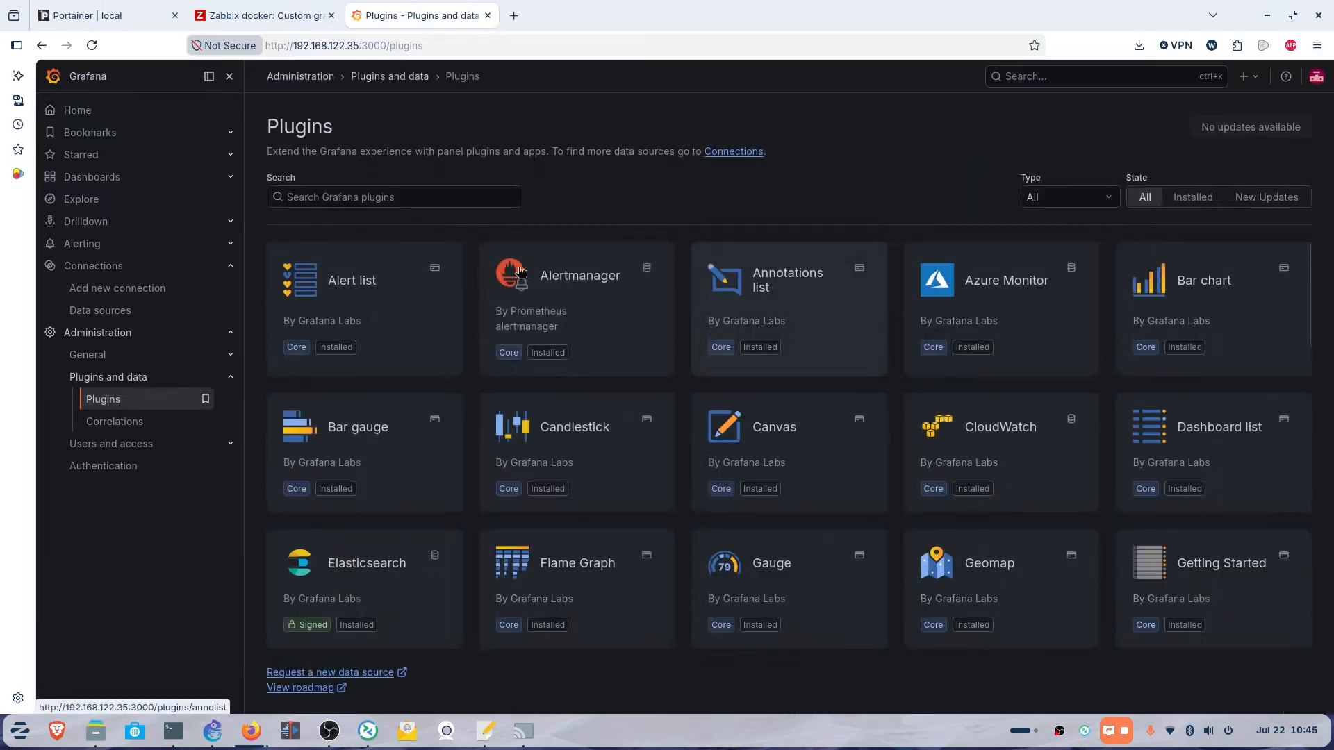
Search the plugin catalogue for zabbix, then install and enable the Zabbix plugin.
click(428, 193)
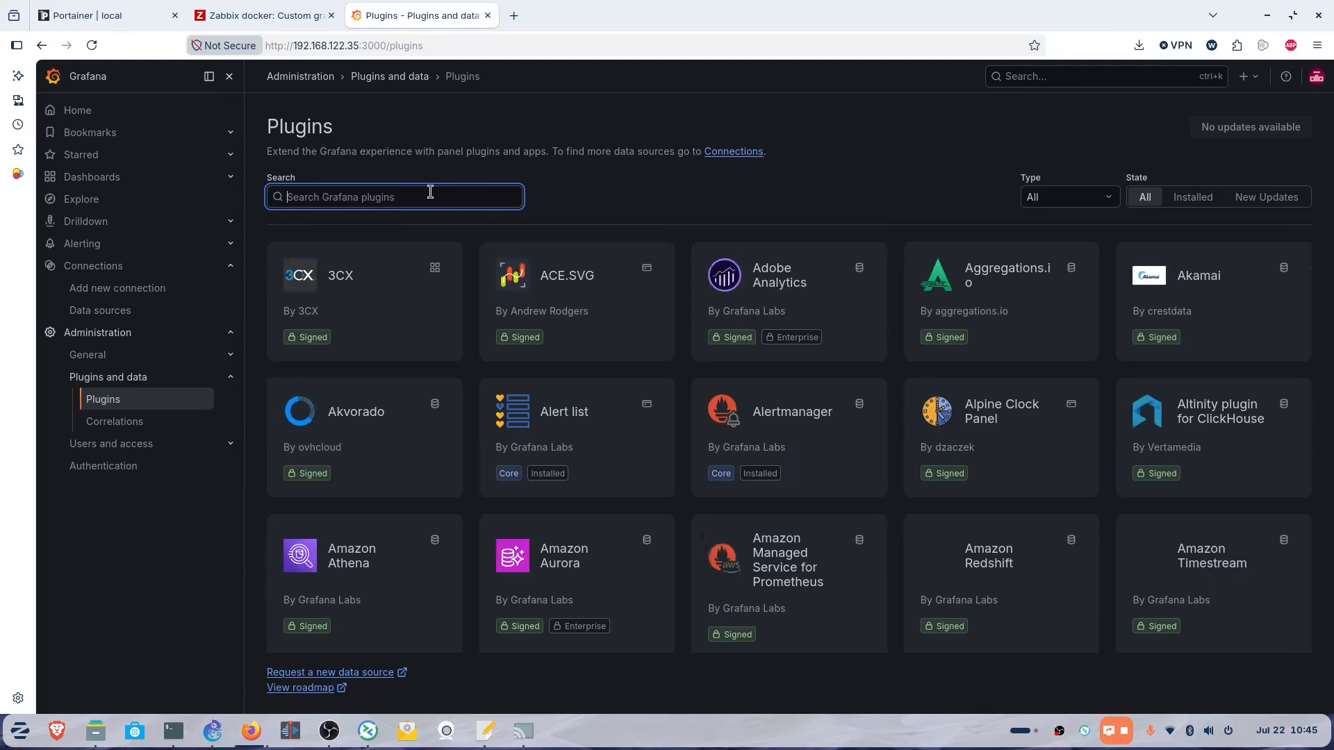
text(zabbixx)
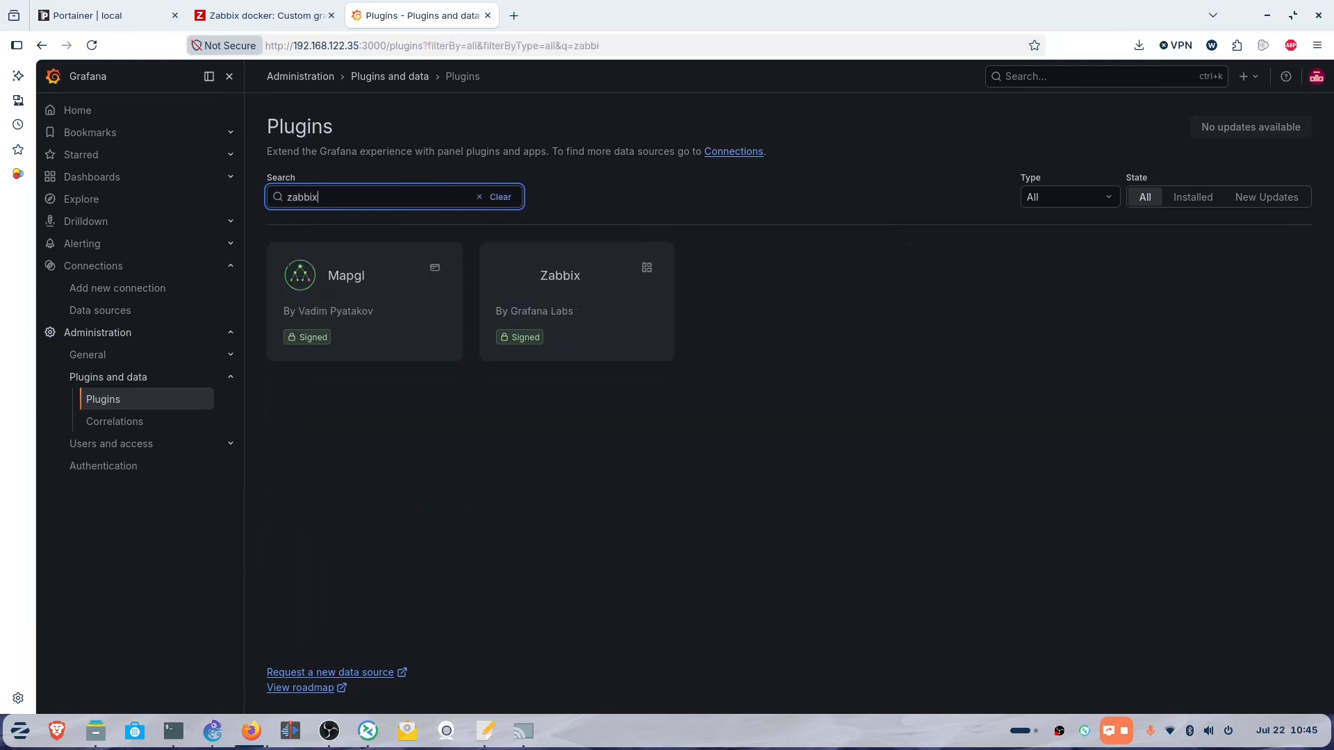
click(582, 301)
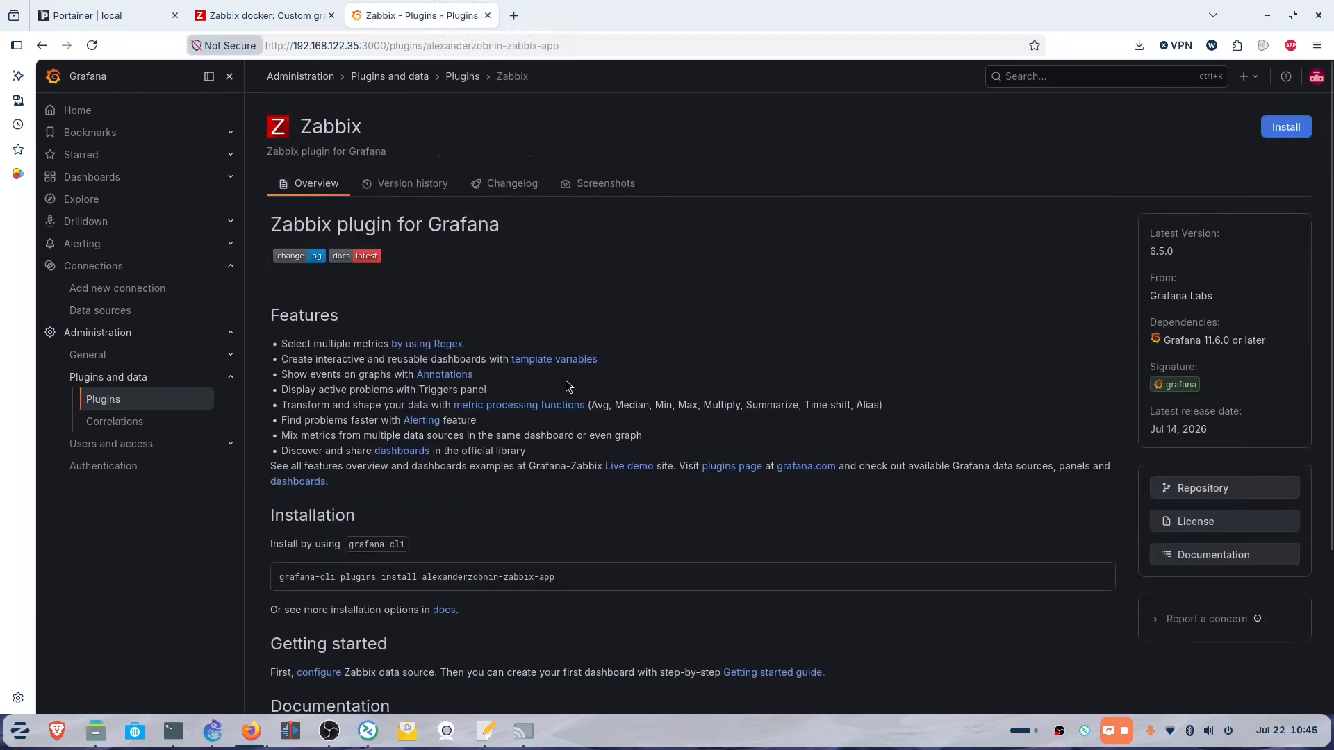
scroll(565, 381, down, 3)
scroll(828, 298, up, 3)
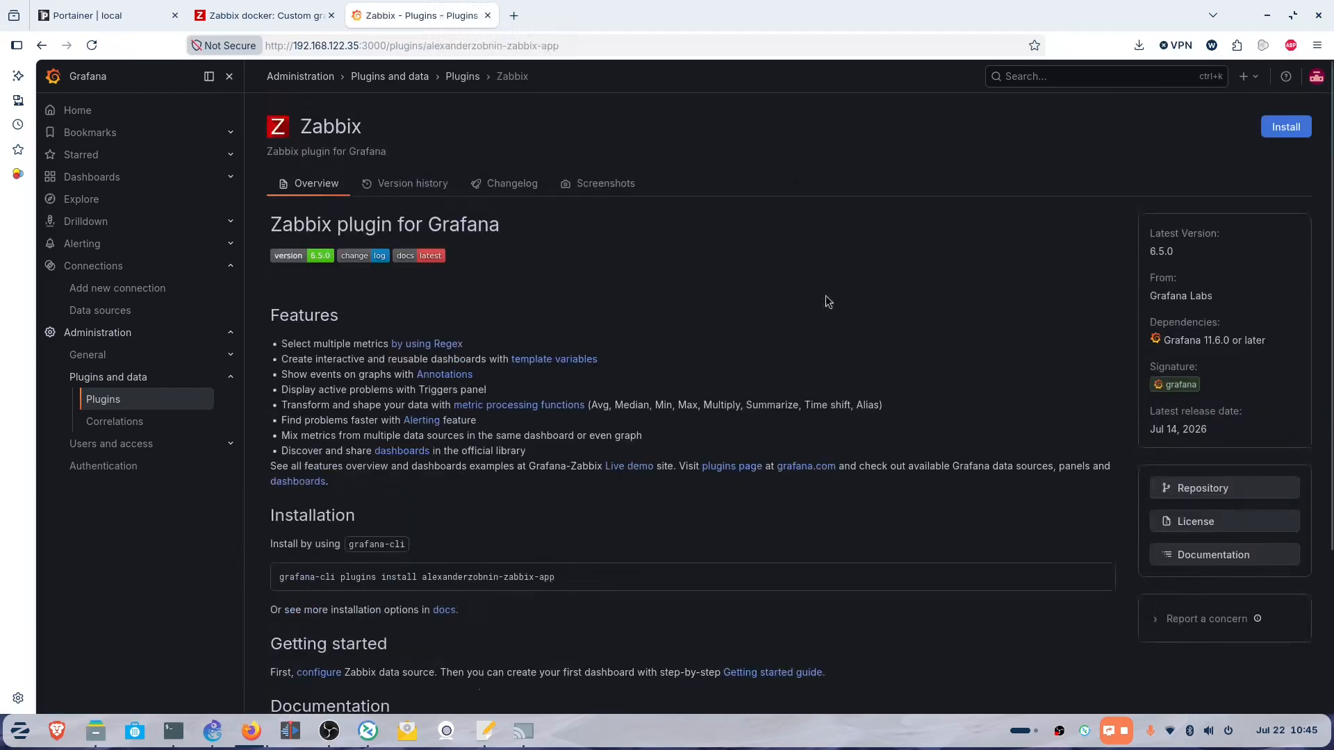
click(1286, 130)
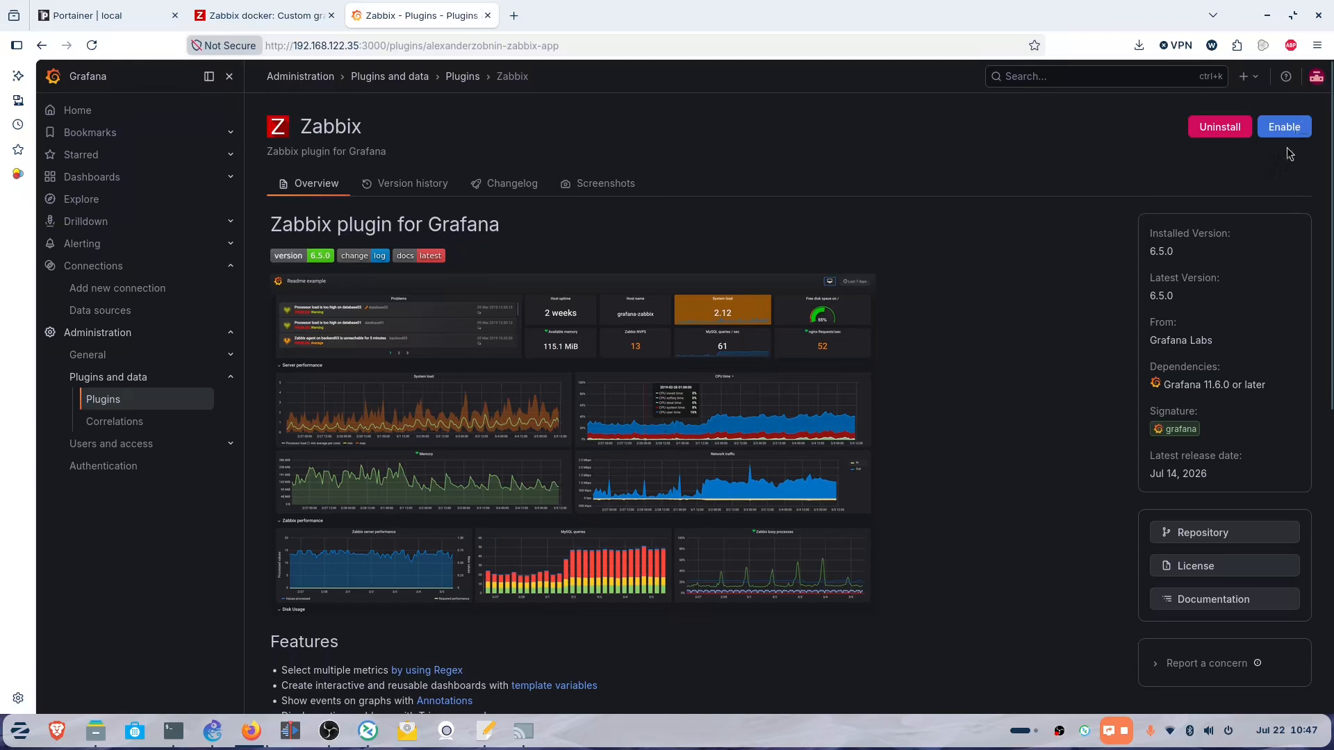
click(1285, 127)
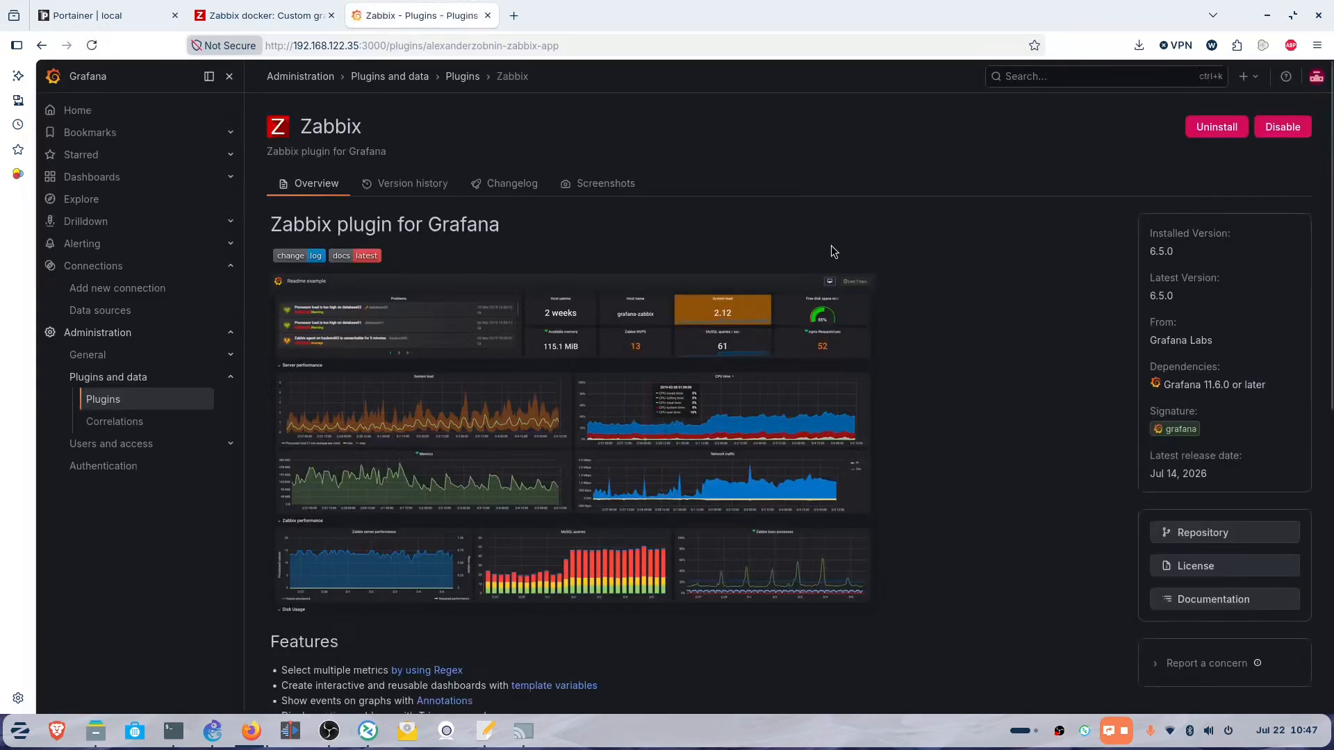
click(83, 306)
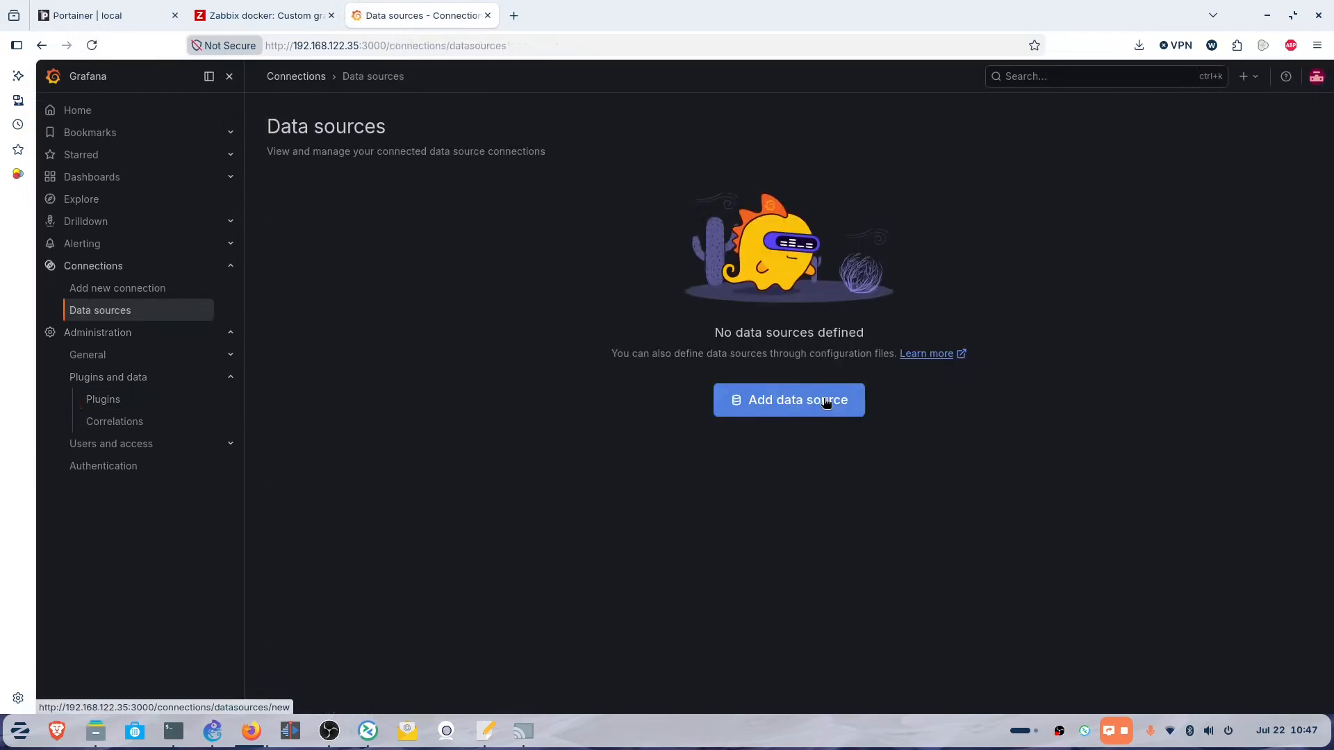
click(828, 404)
click(360, 185)
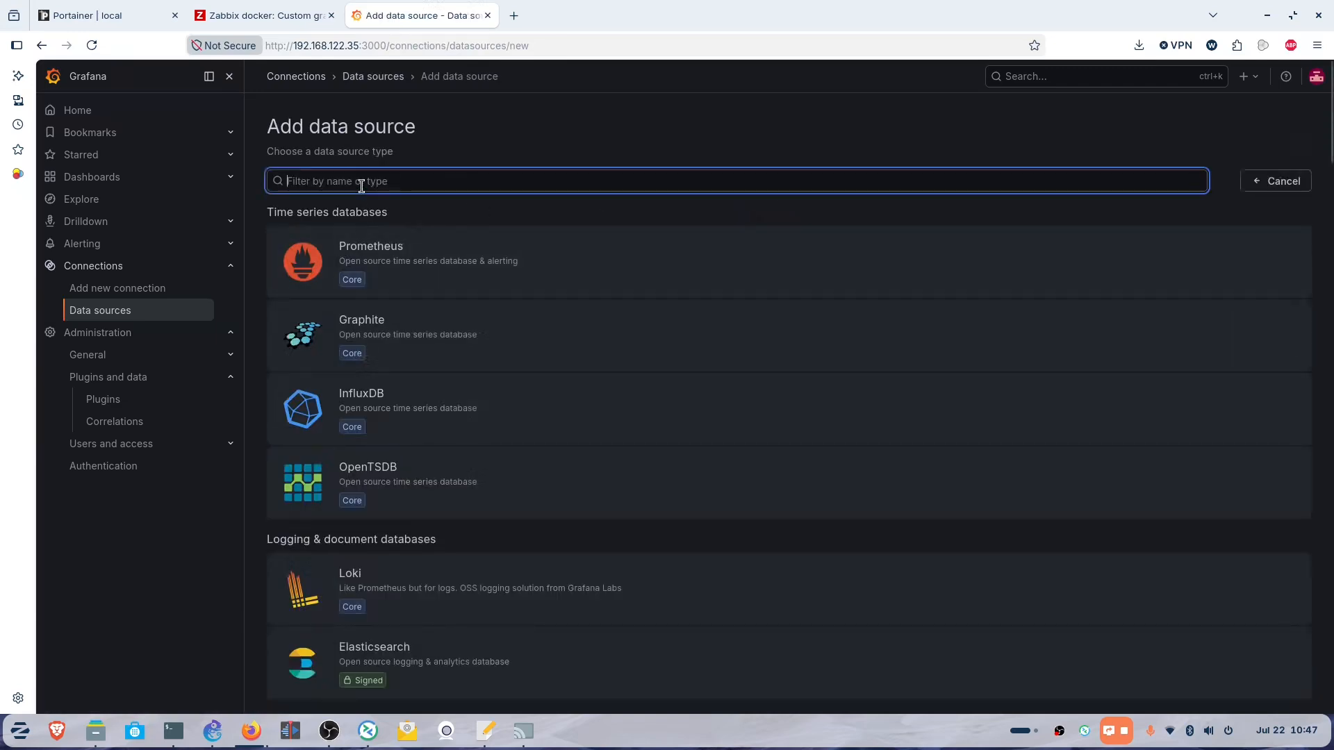
text(zabbix)
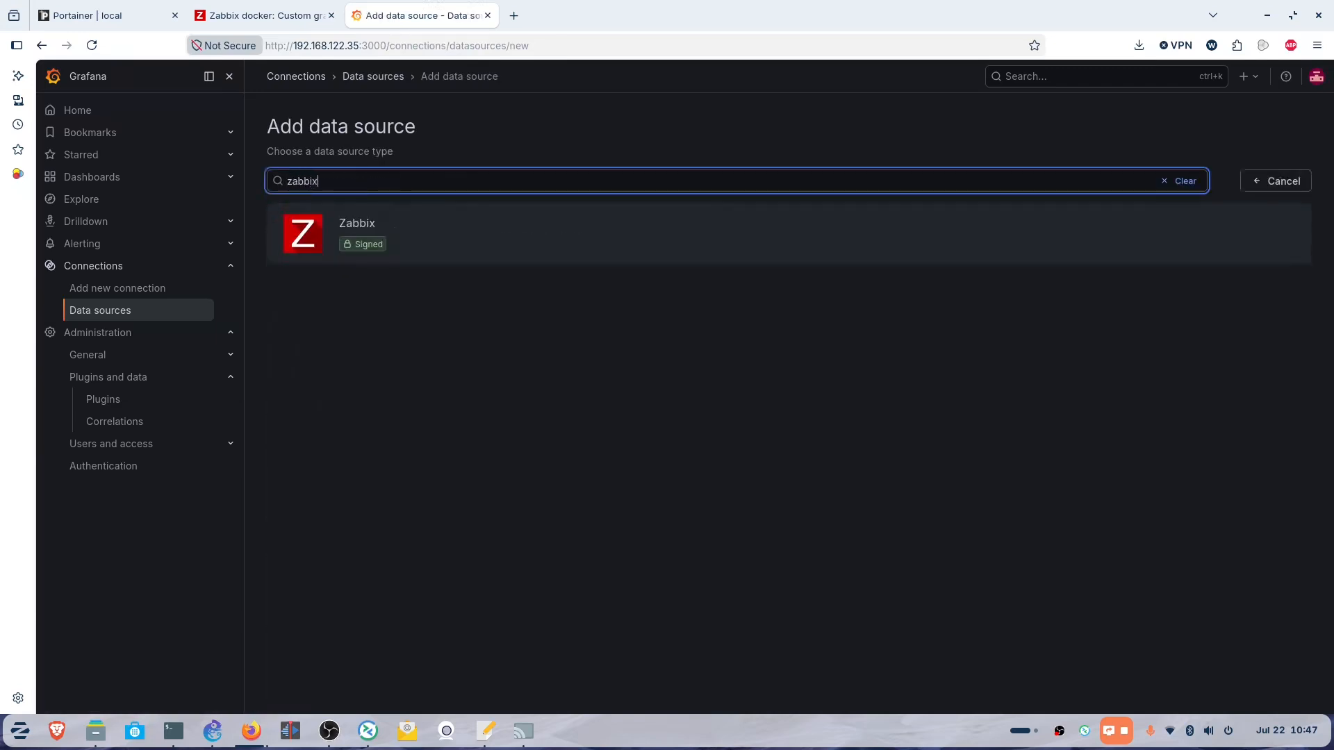
click(357, 233)
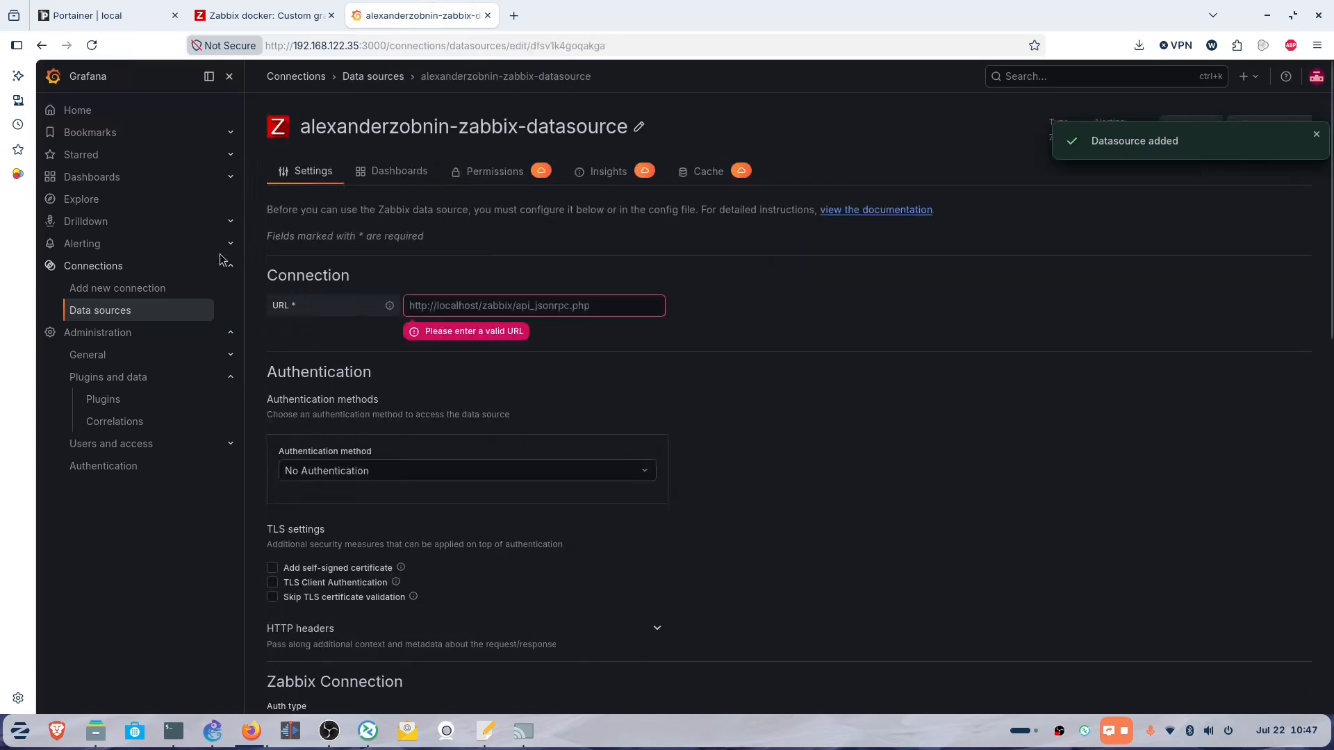
click(627, 303)
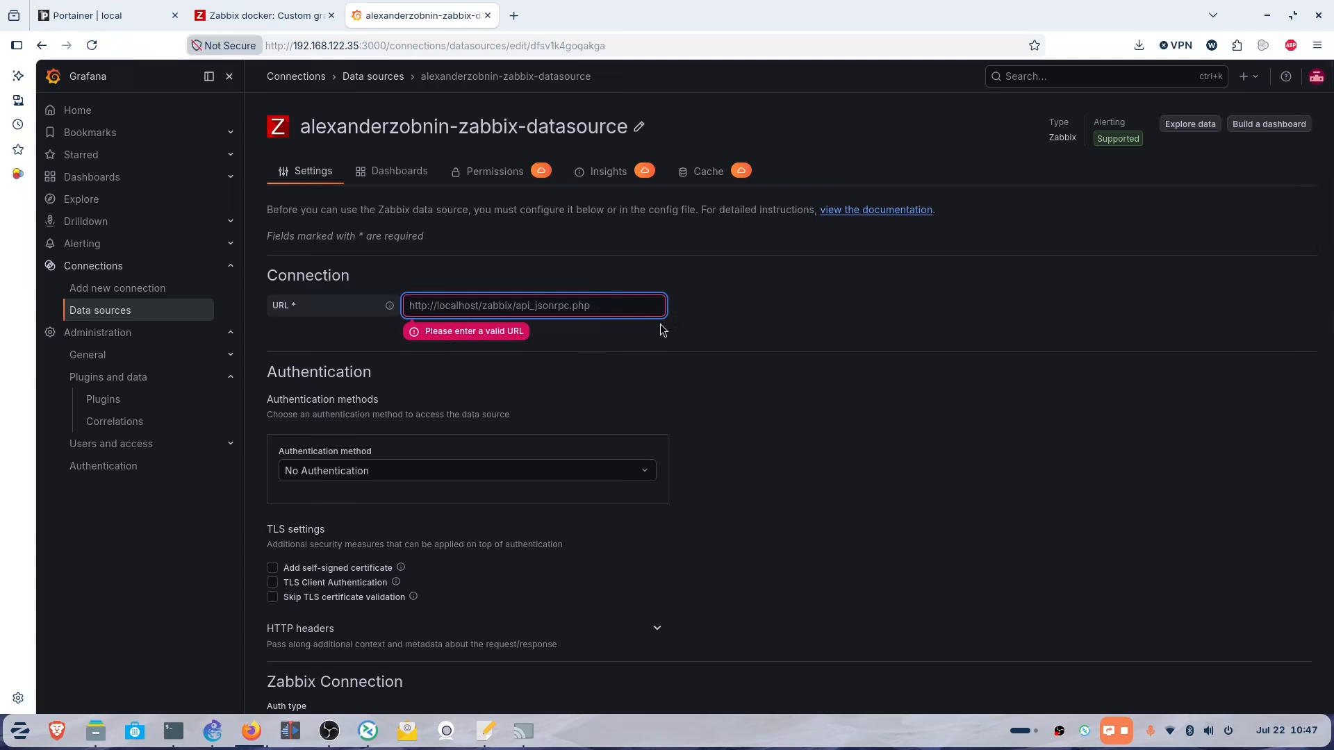
text(http://)
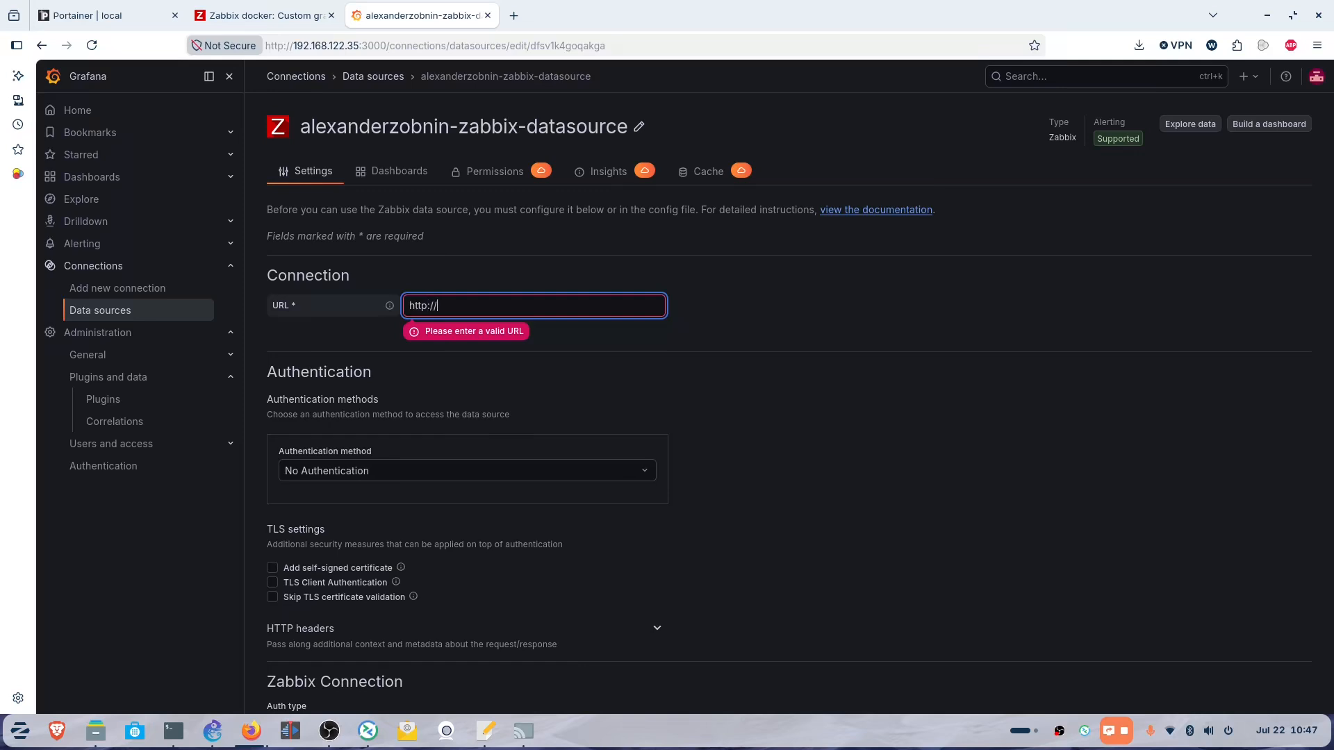
text(192)
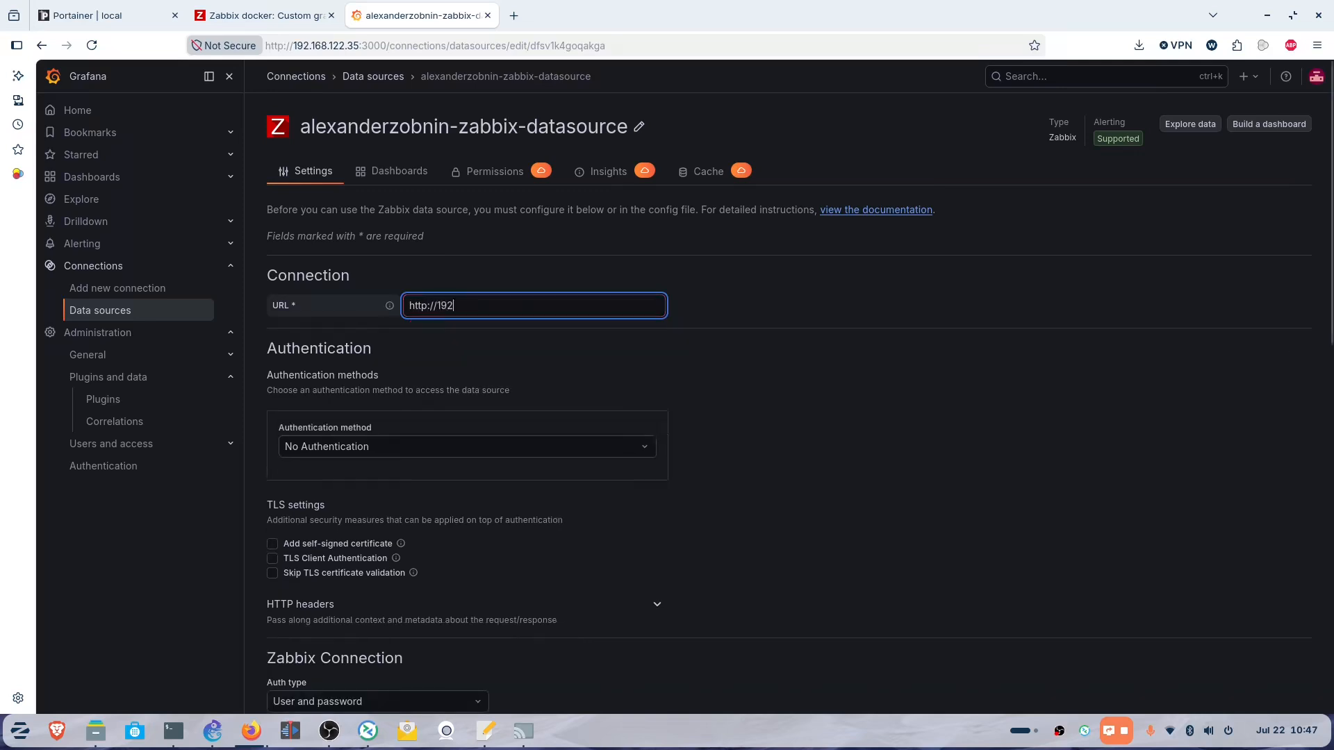
text(.168.122.35:8080)
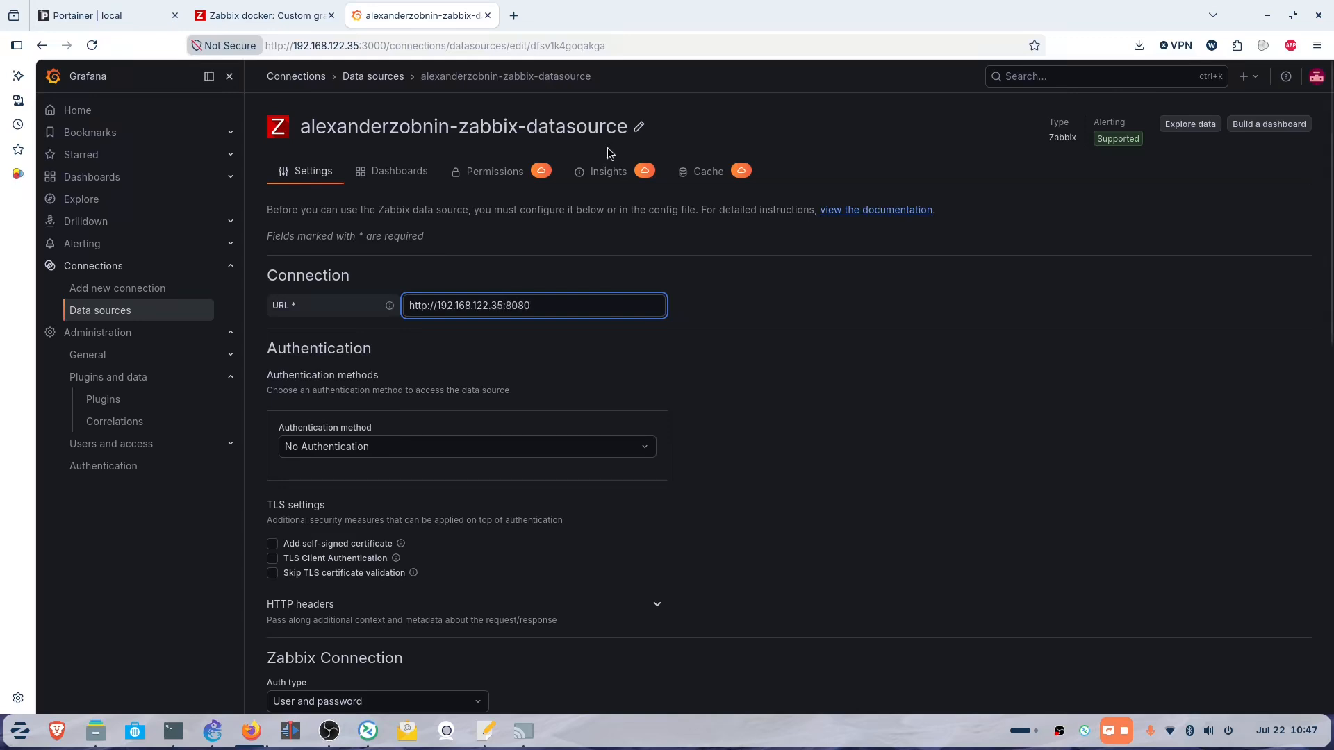
click(276, 17)
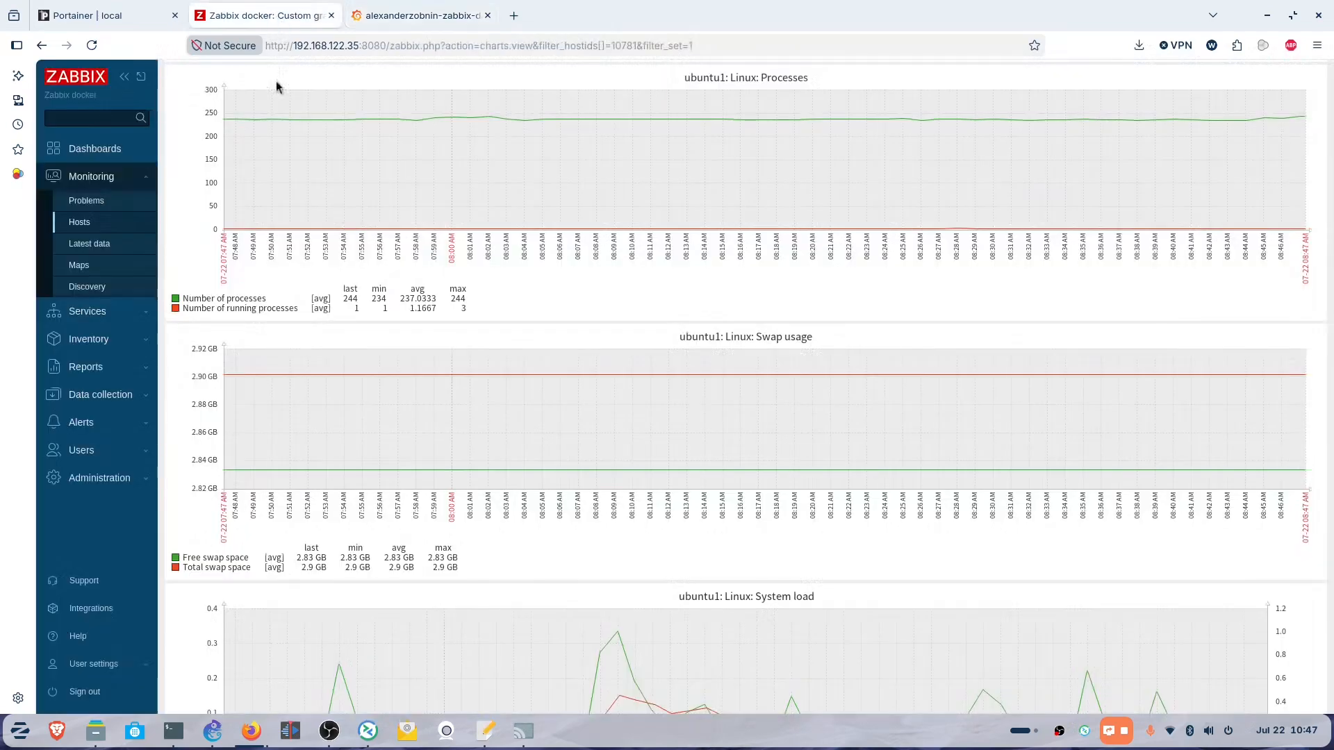
Back in the Zabbix data source settings, append /api_jsonrpc.php to the URL.
click(414, 16)
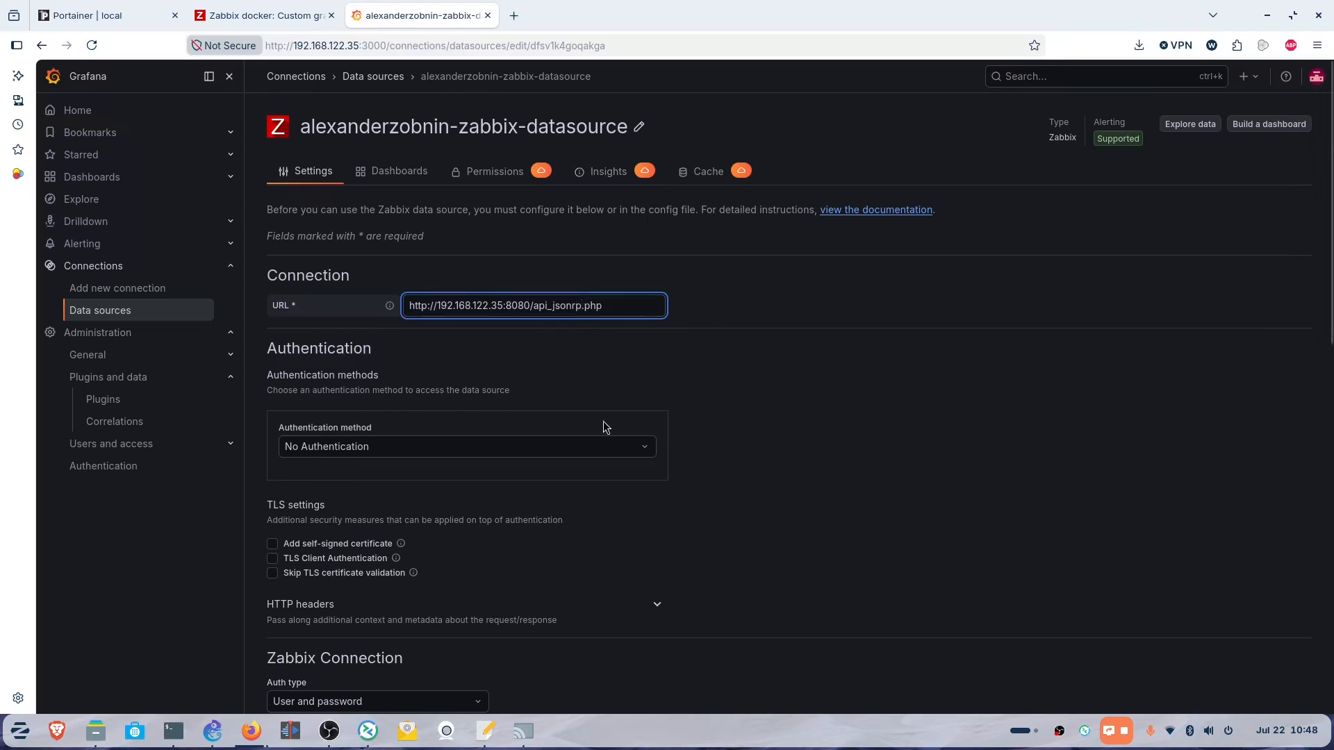
text(c)
Retype the Zabbix Connection username and password fields.
scroll(549, 425, down, 3)
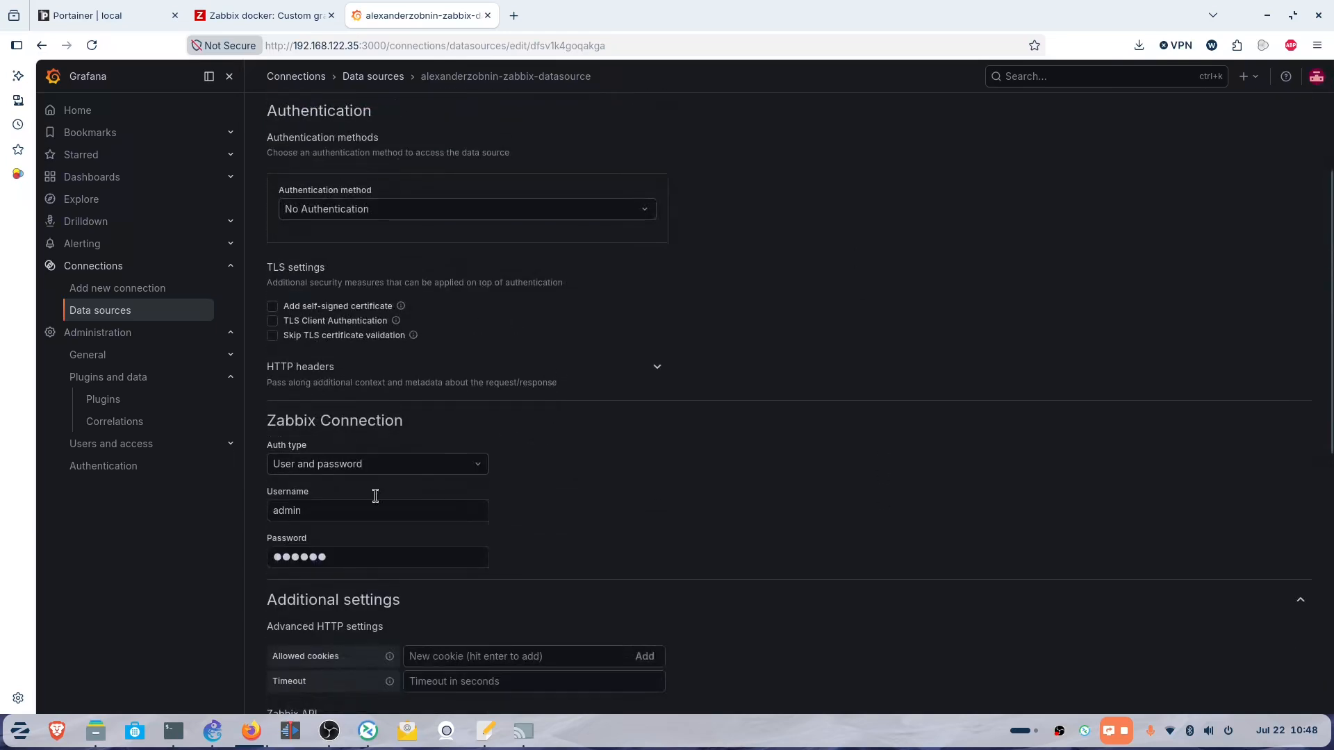
click(313, 508)
click(366, 558)
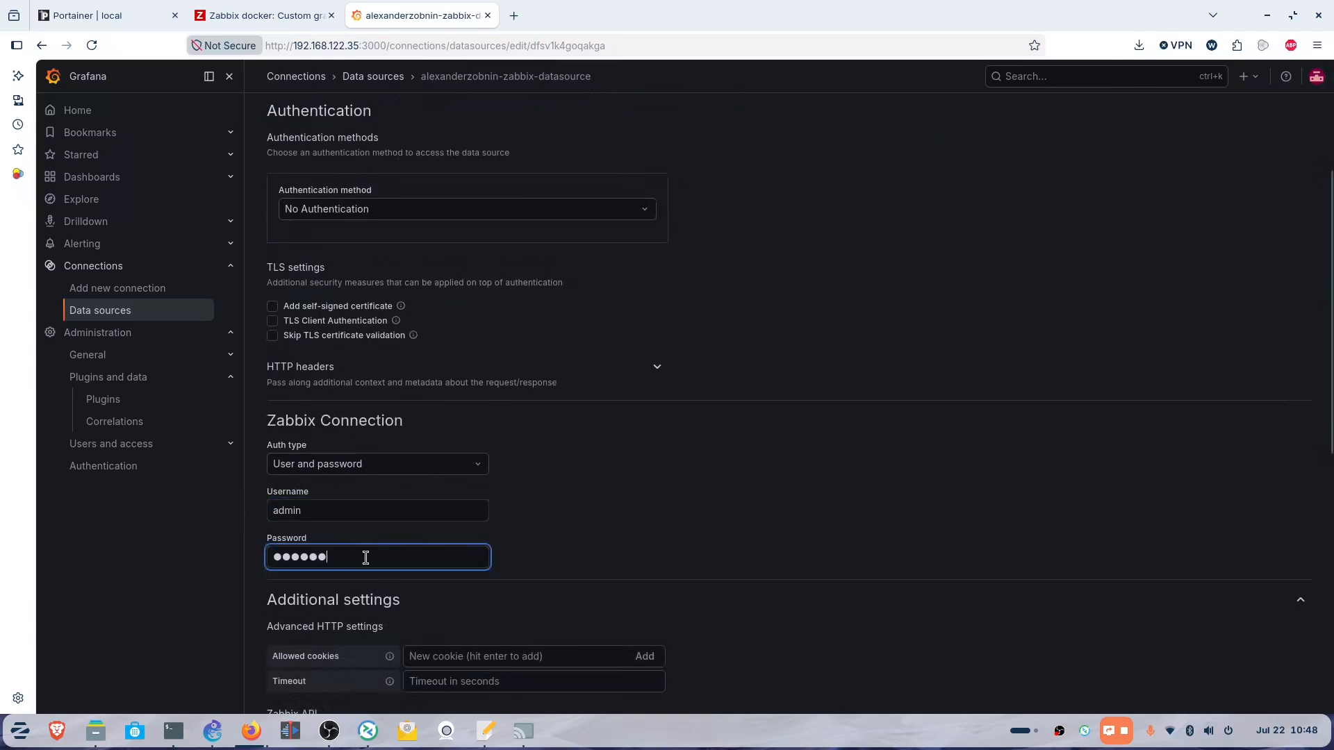
drag(364, 559, 289, 561)
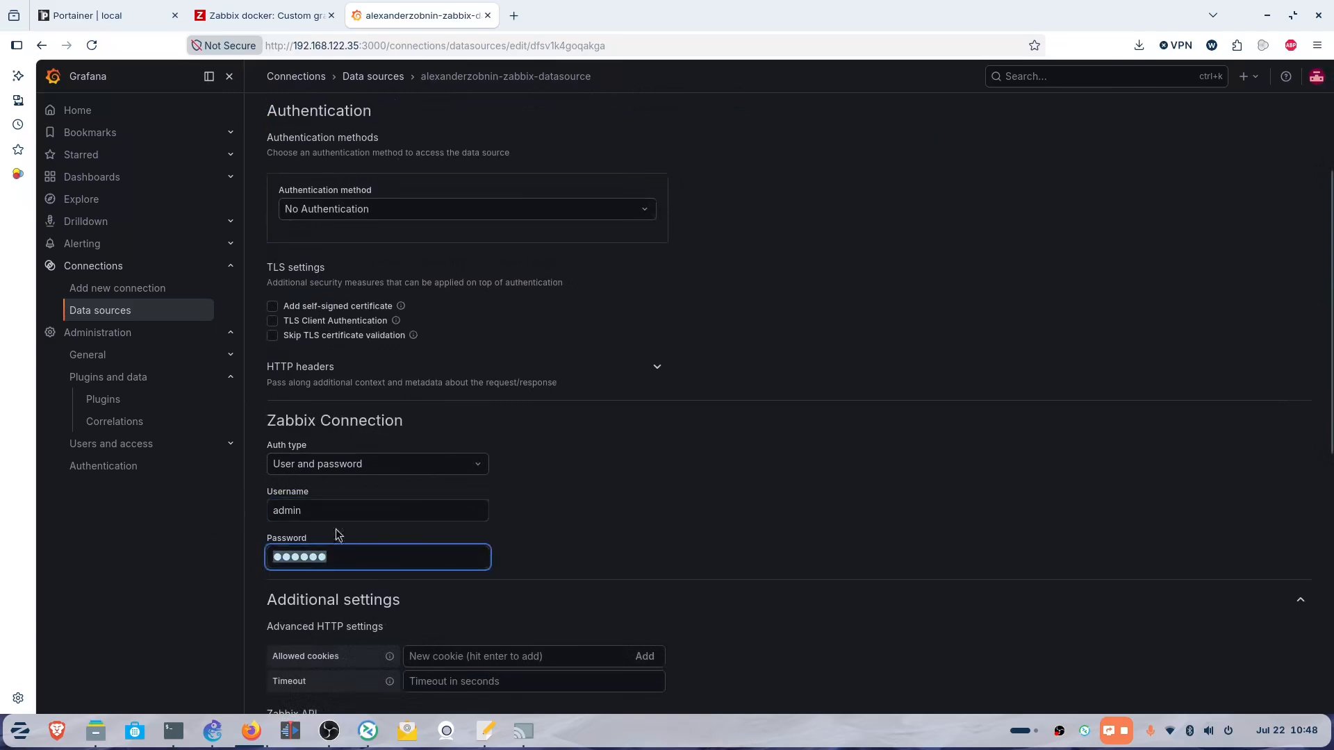
click(331, 509)
key(ctrl+a)
text(Ad)
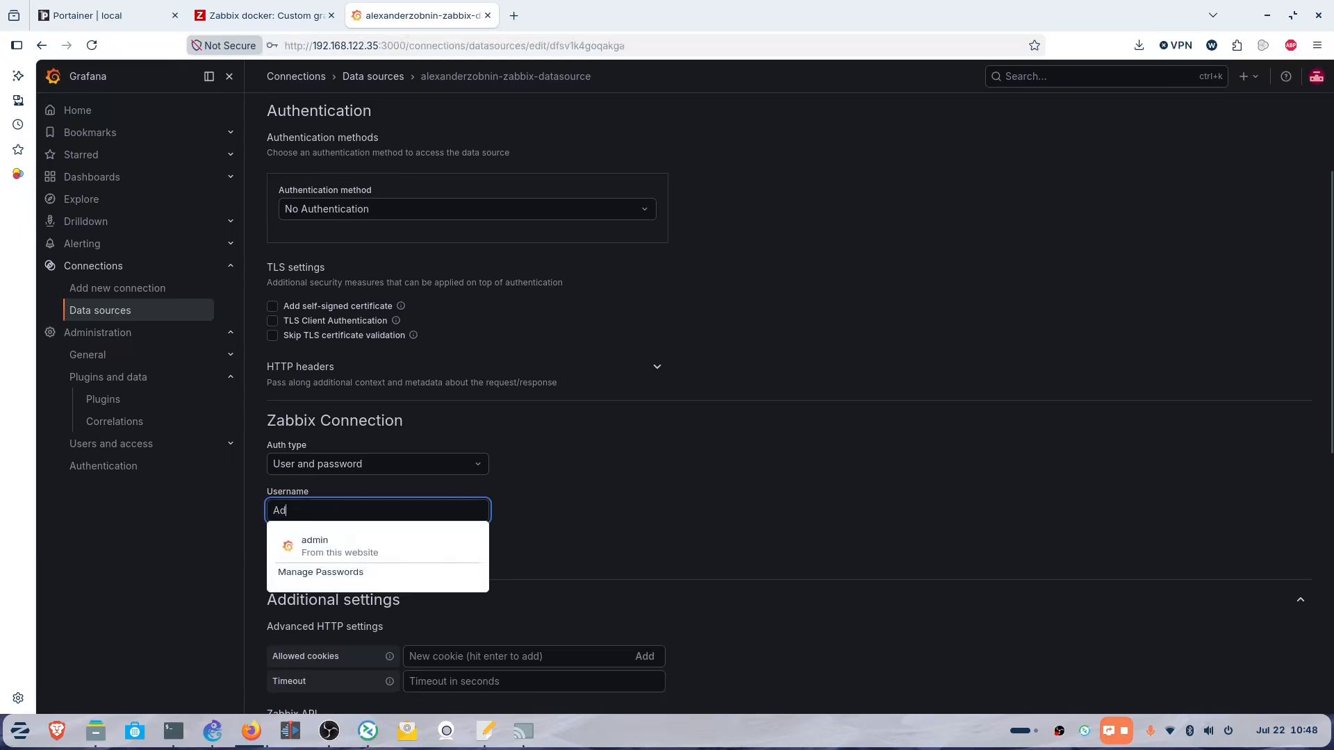
text(min)
click(720, 491)
double_click(390, 556)
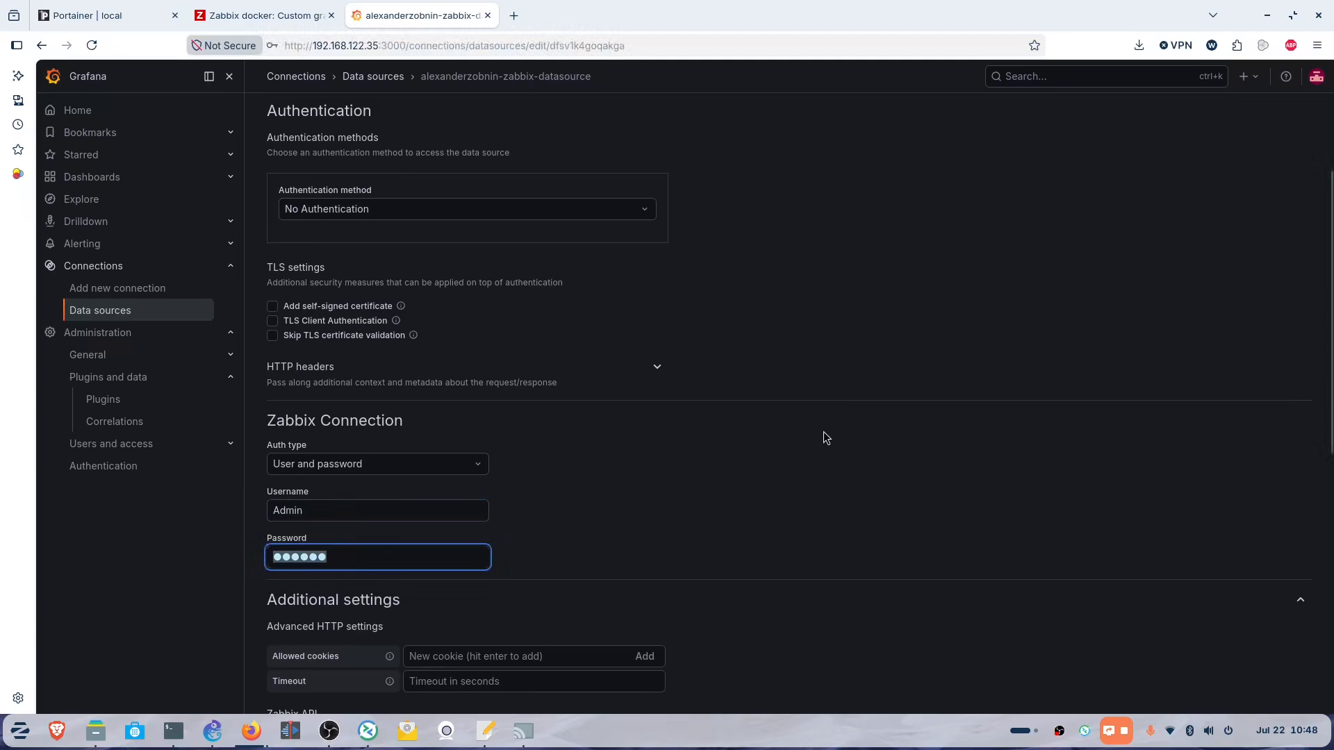
text(●●)
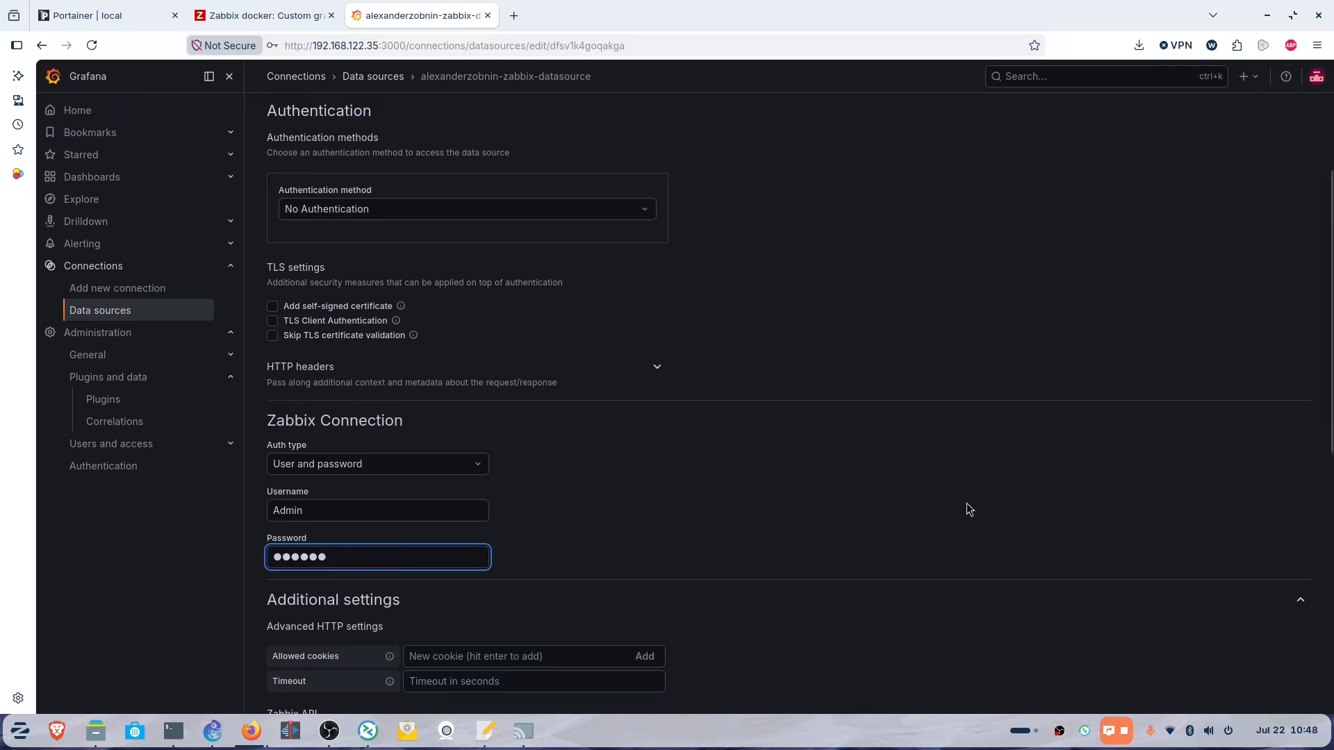
Save and test the data source, getting a pass with Zabbix API version 7.4.12.
scroll(963, 495, down, 5)
scroll(1011, 304, down, 2)
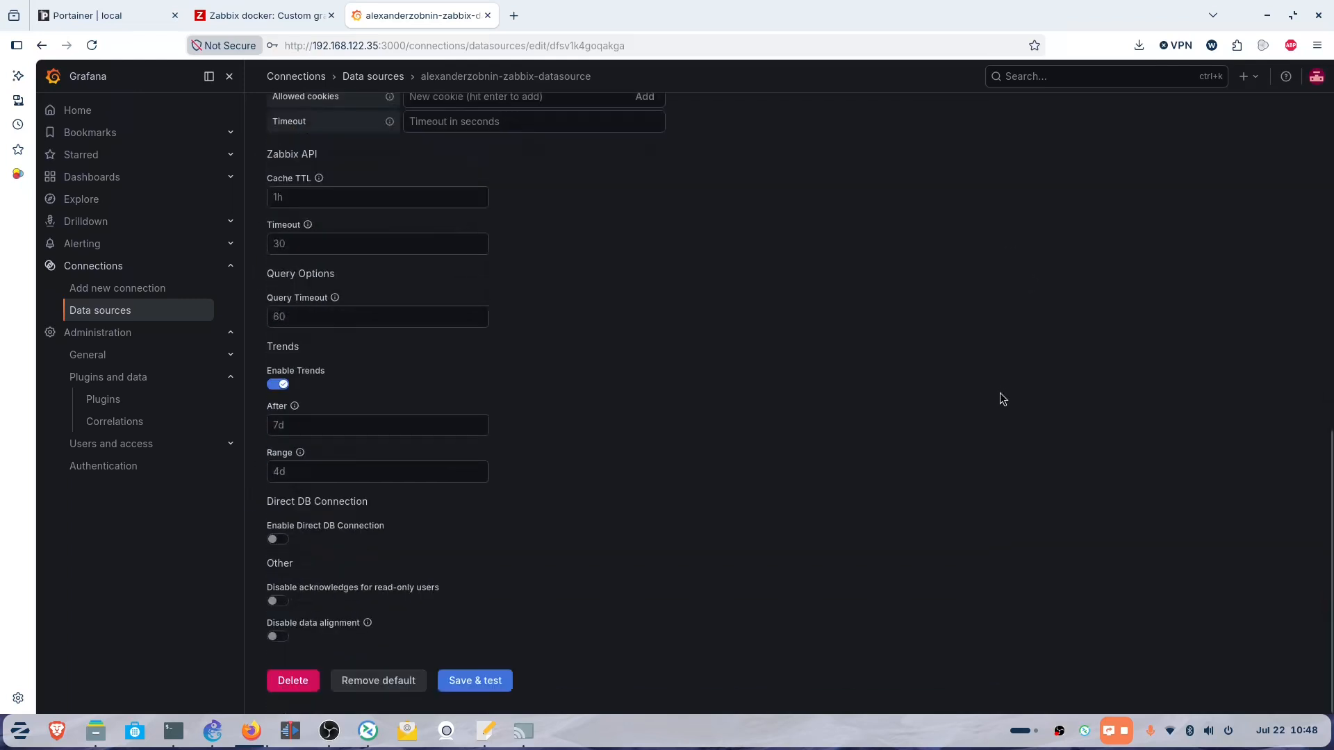
click(485, 686)
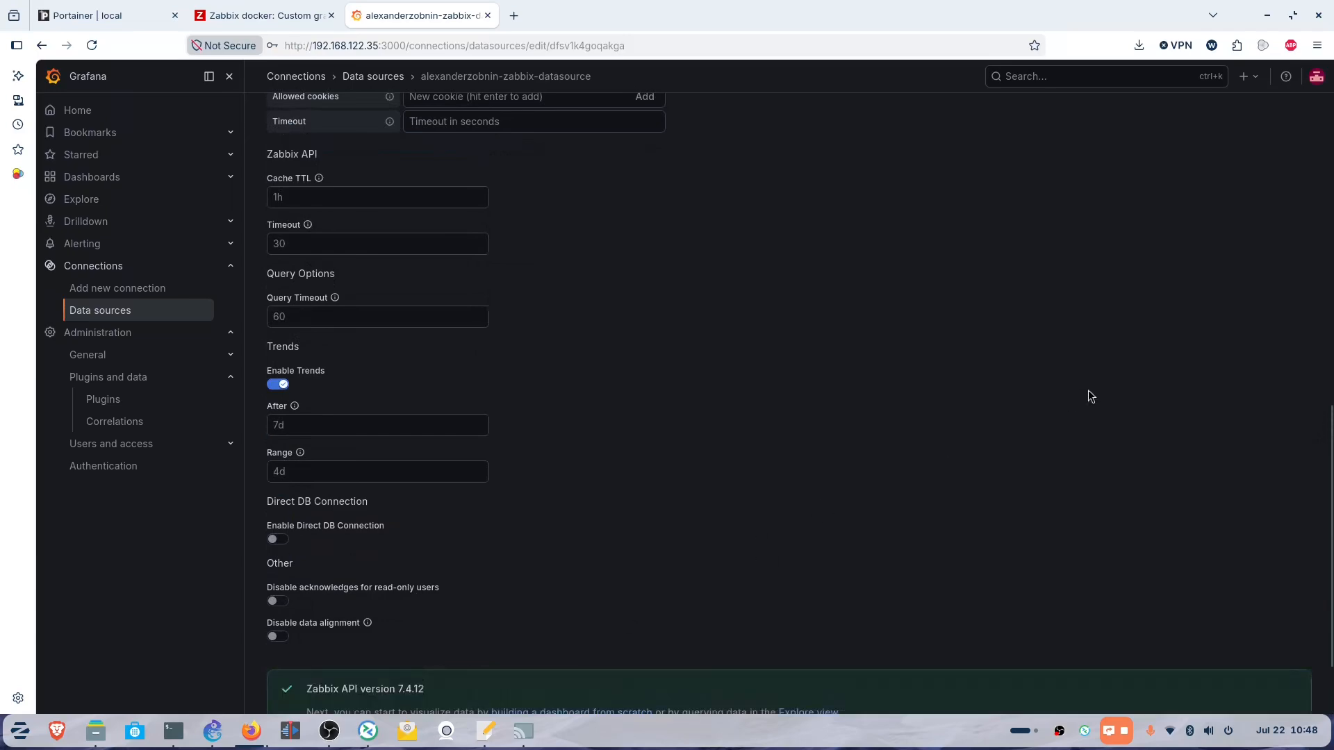
scroll(1088, 389, down, 2)
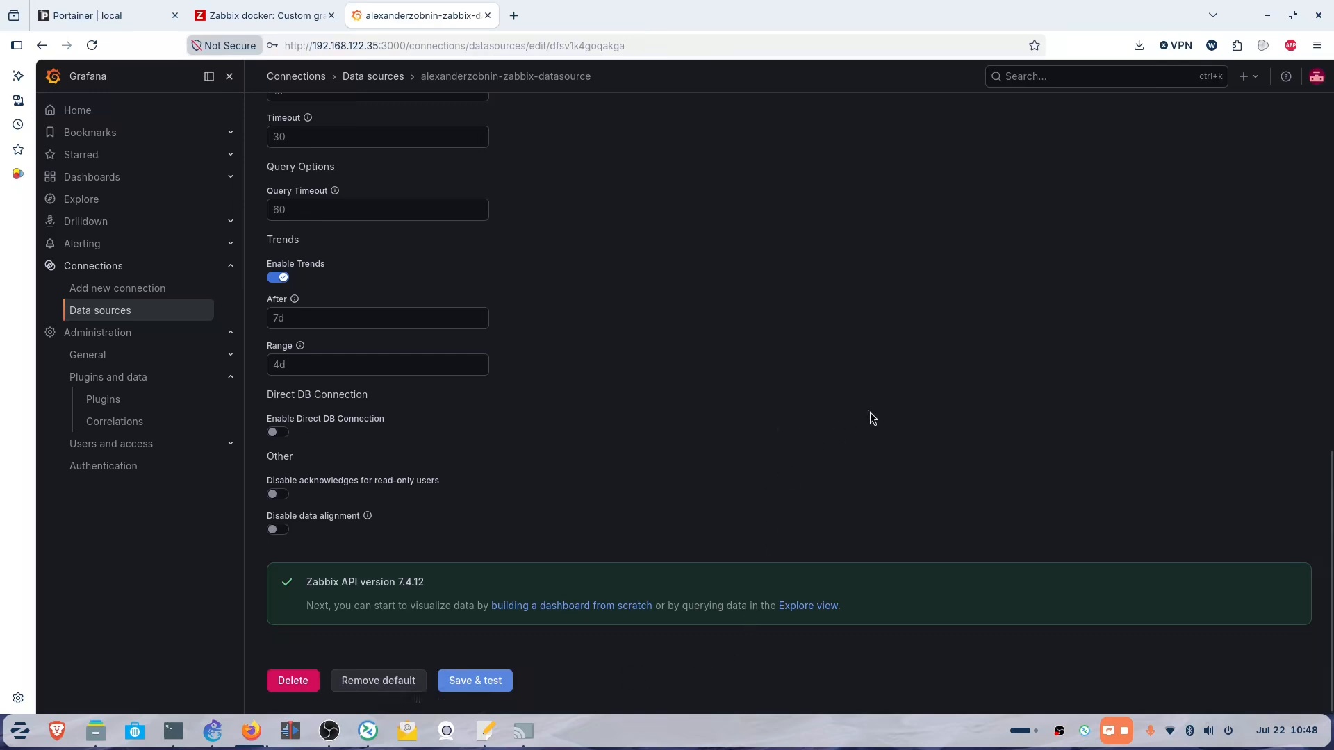
click(245, 23)
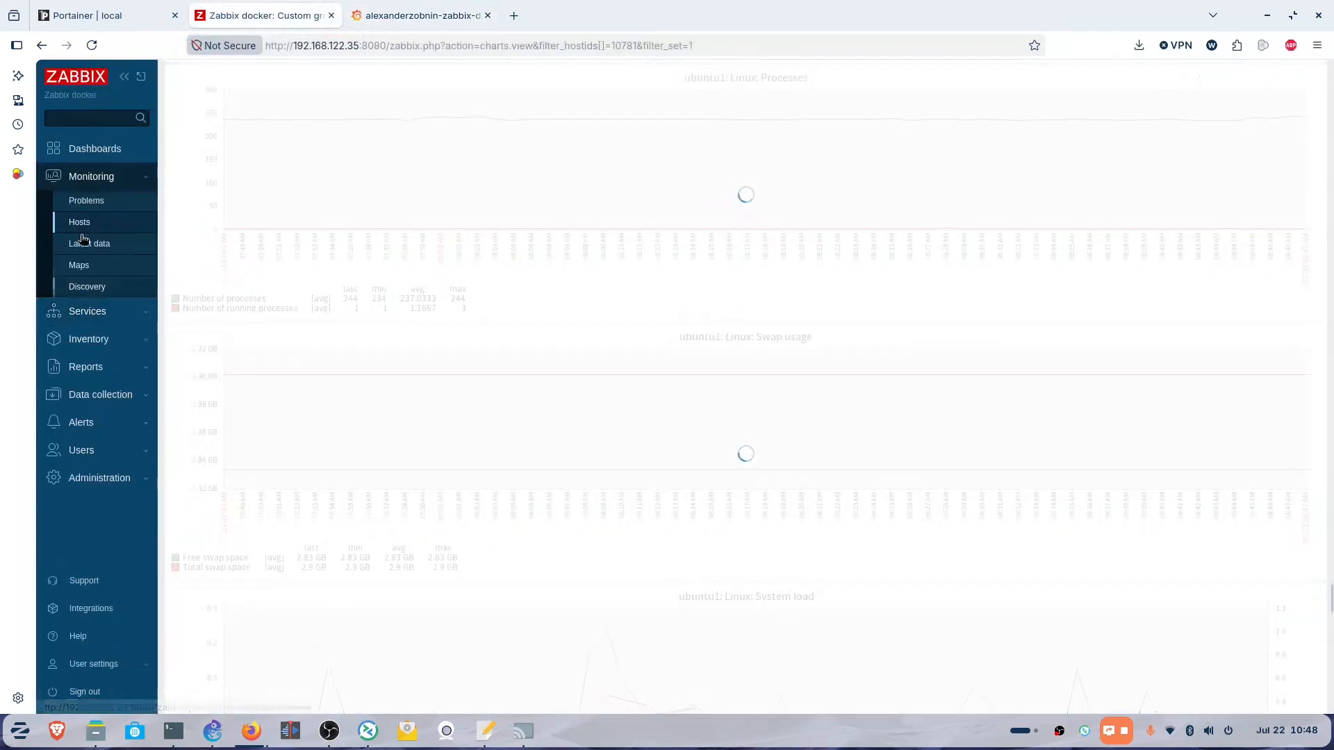
Open the Zabbix global view and go to host ubuntu1's dashboards.
click(91, 176)
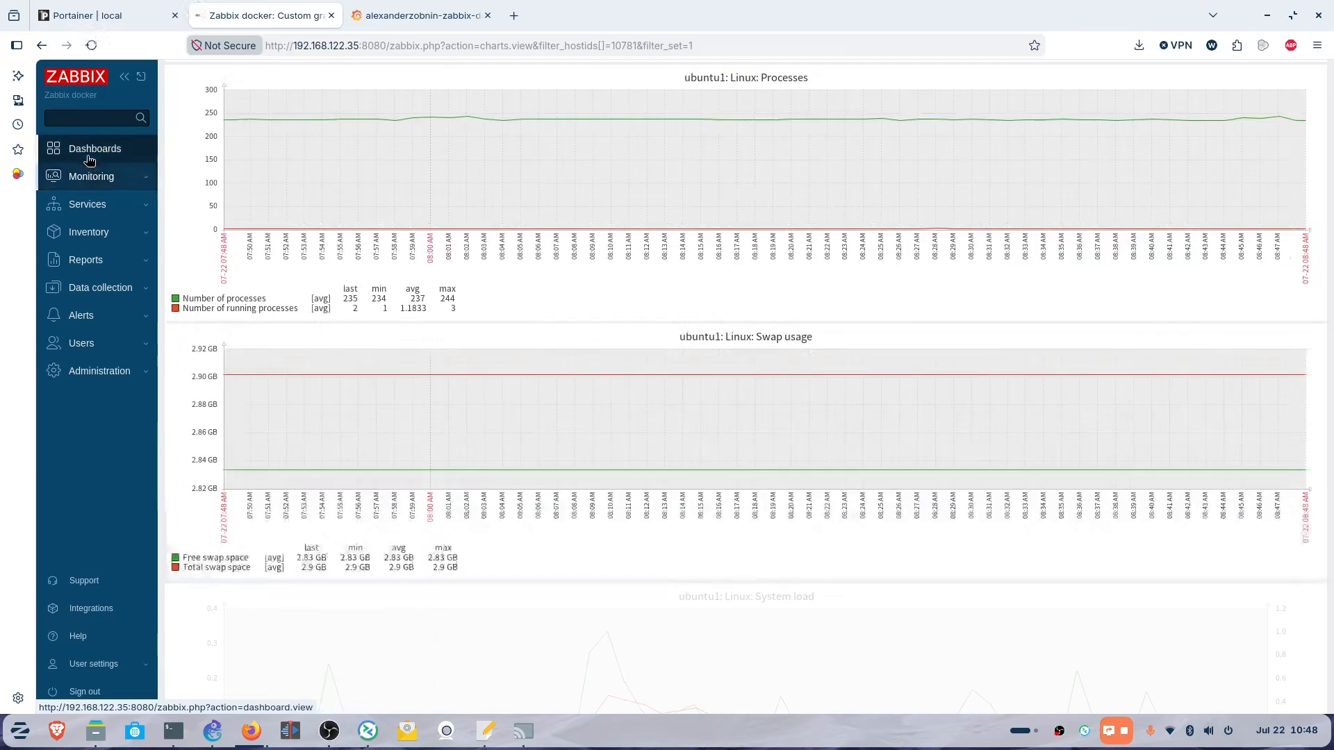
click(85, 151)
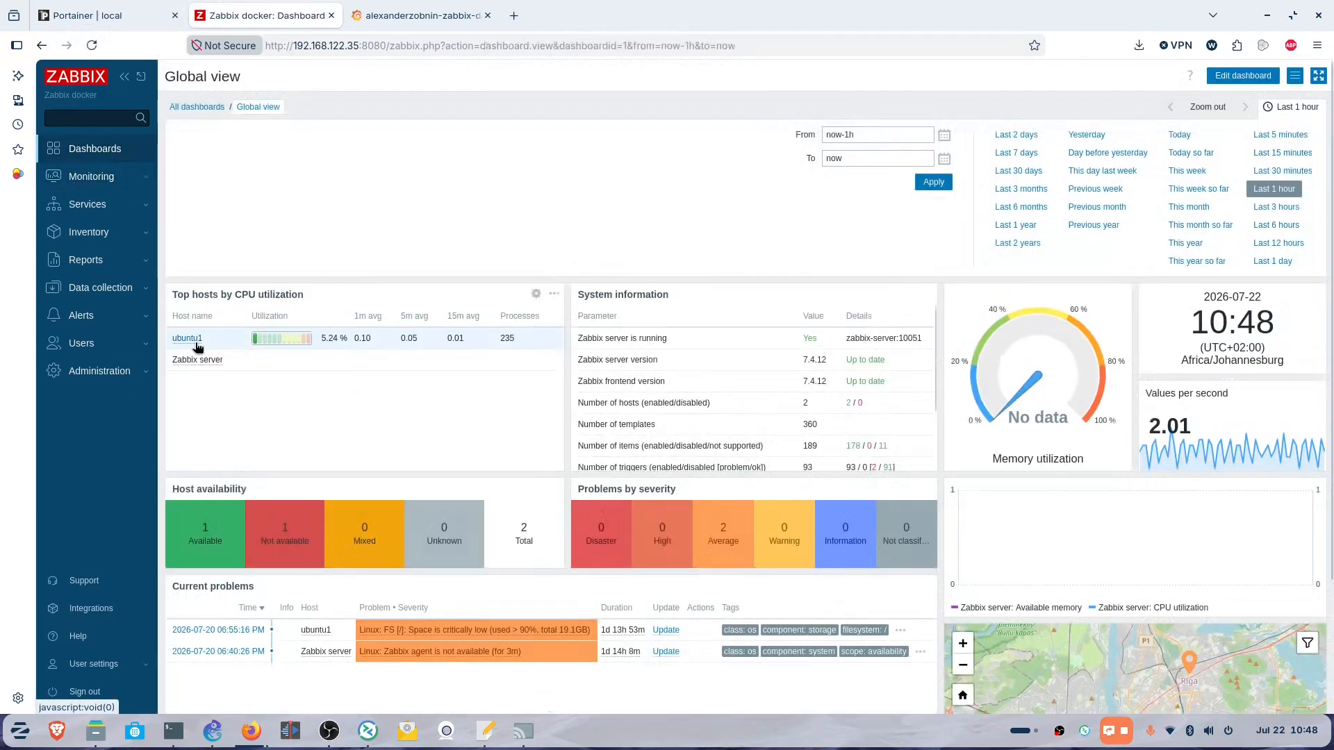
click(188, 339)
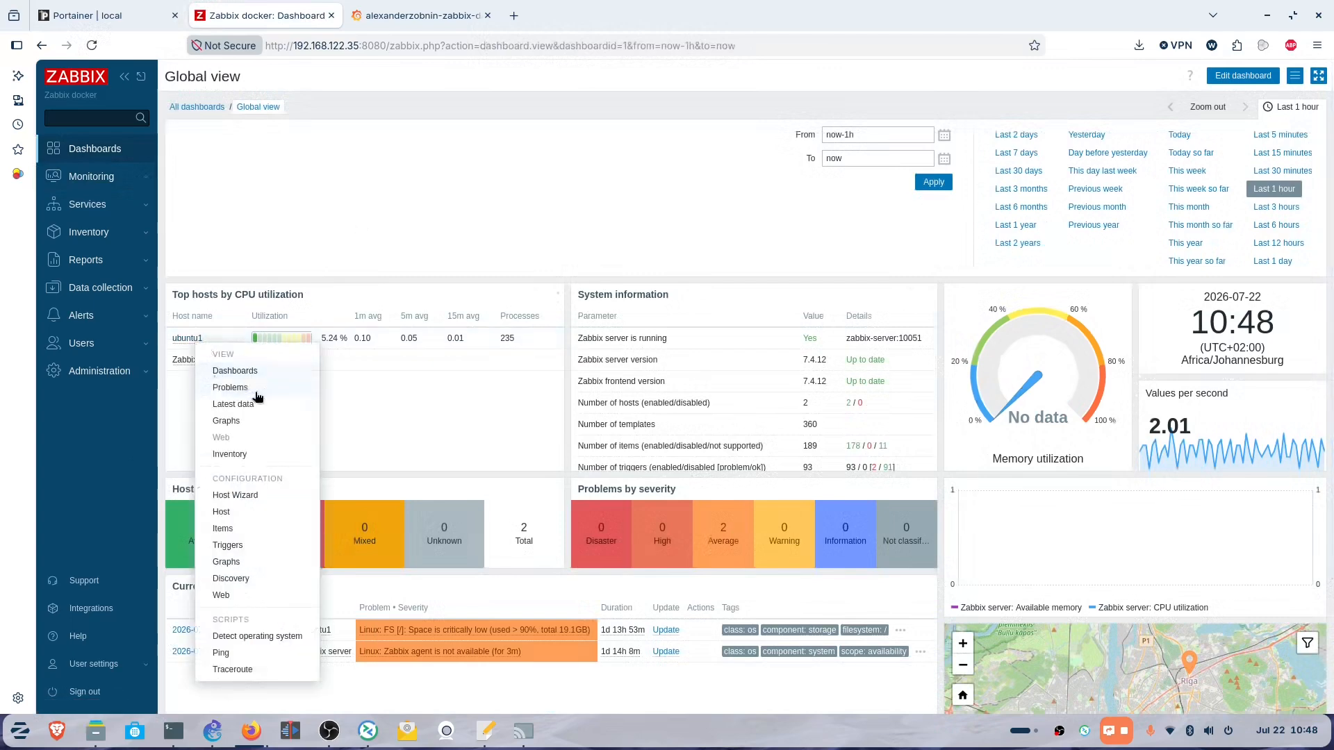
click(245, 373)
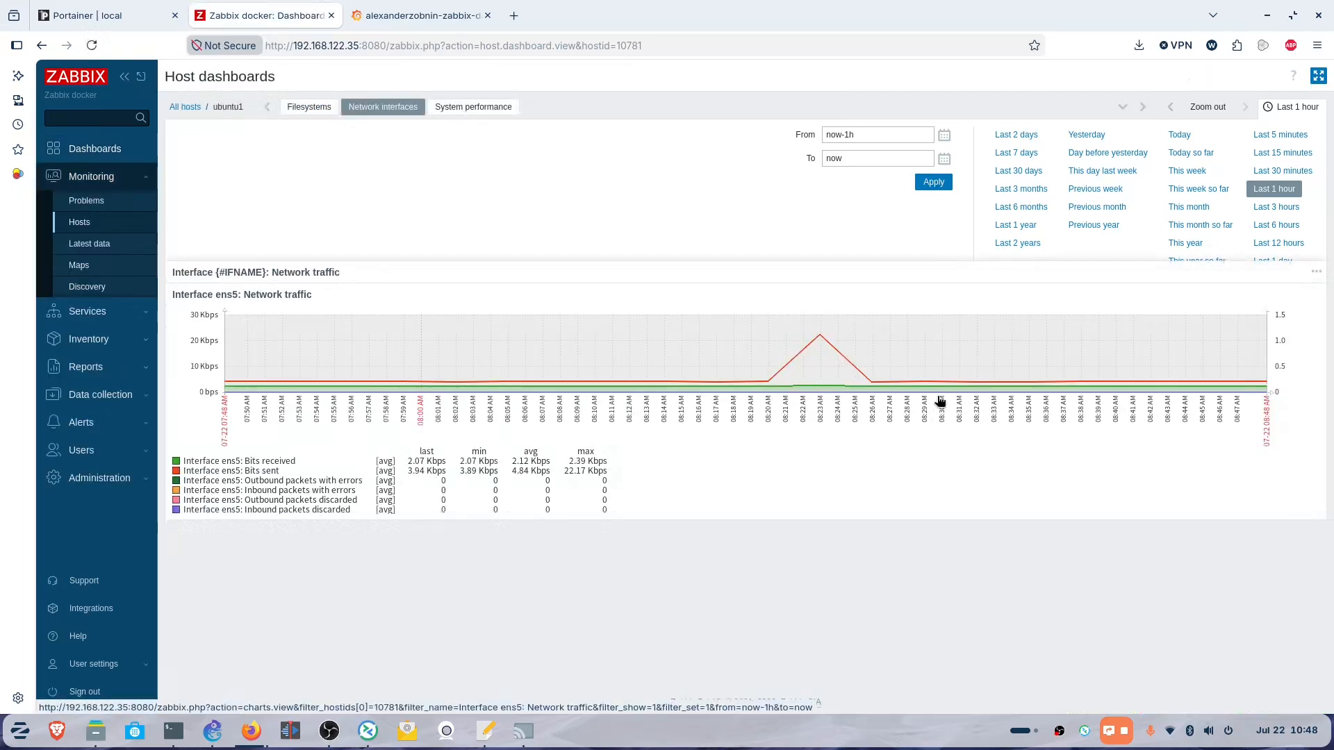
Review ubuntu1's Filesystems and System performance dashboards for CPU and memory.
click(300, 108)
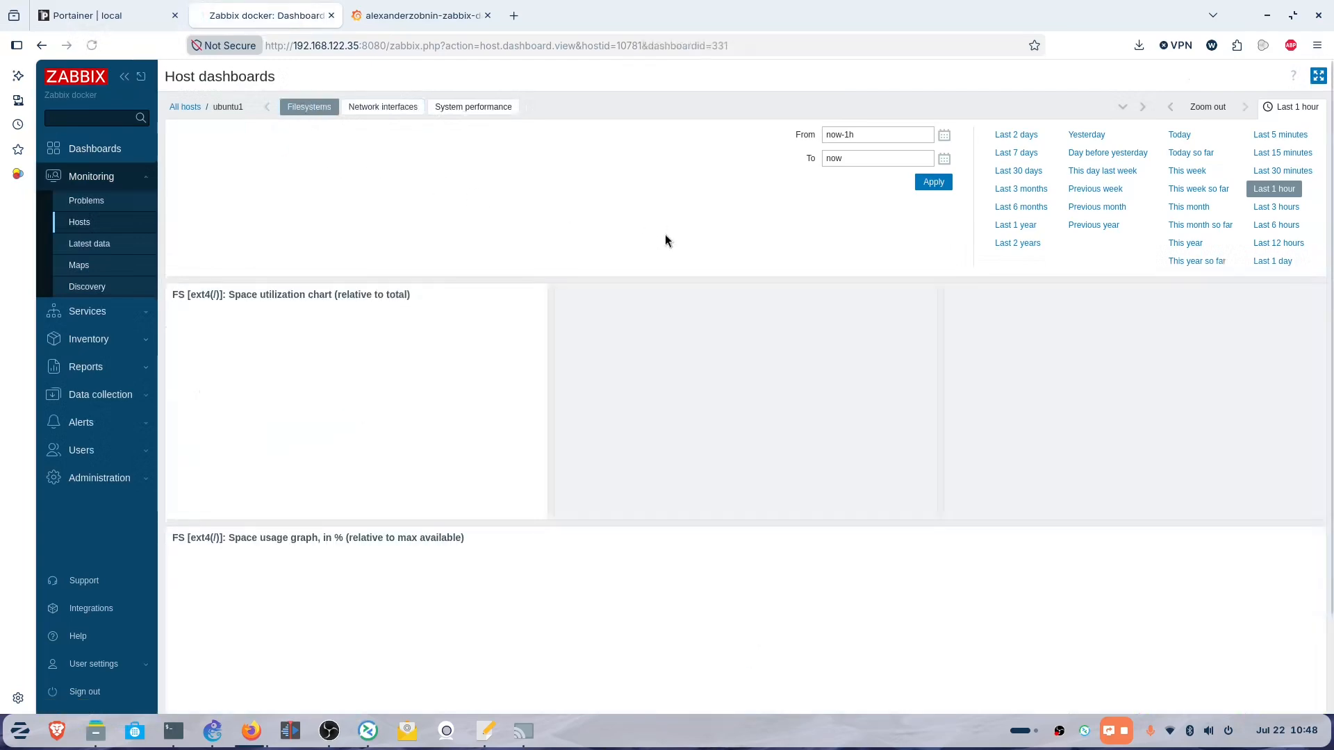
click(469, 107)
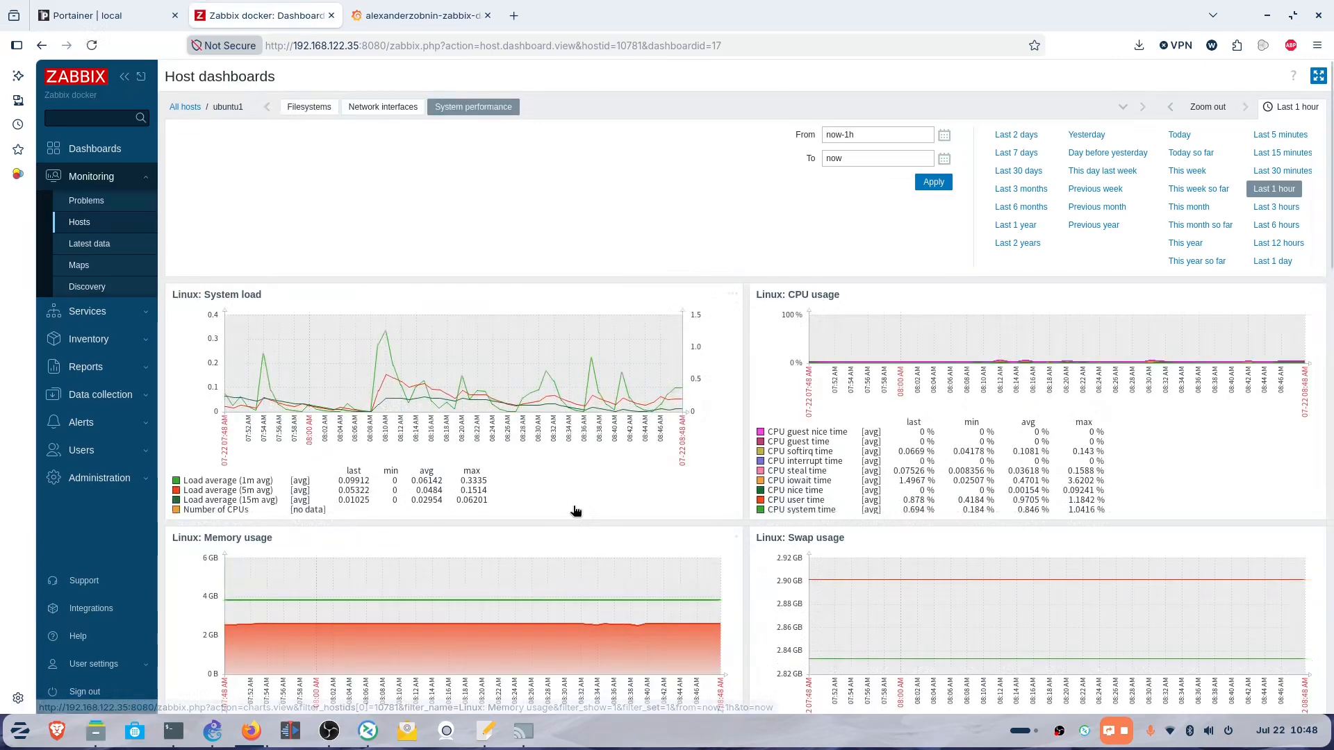
scroll(575, 512, down, 20)
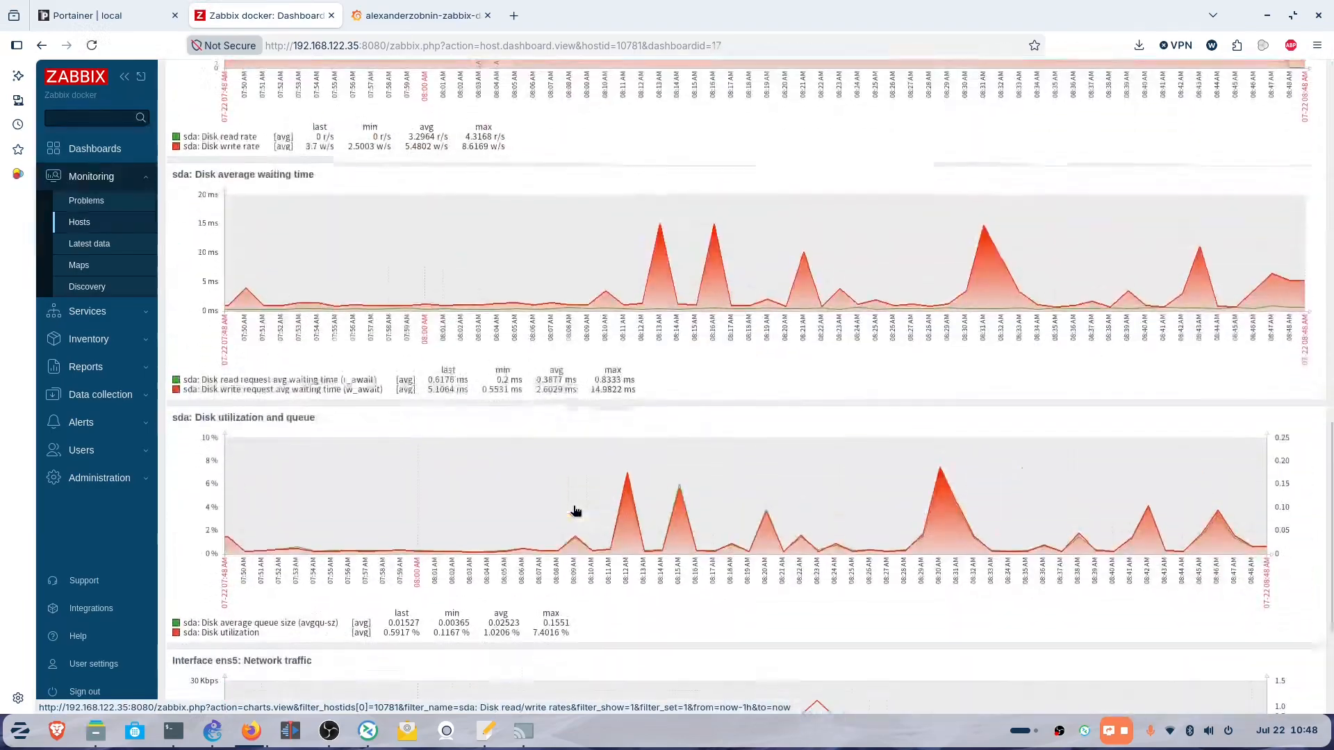
scroll(575, 512, up, 20)
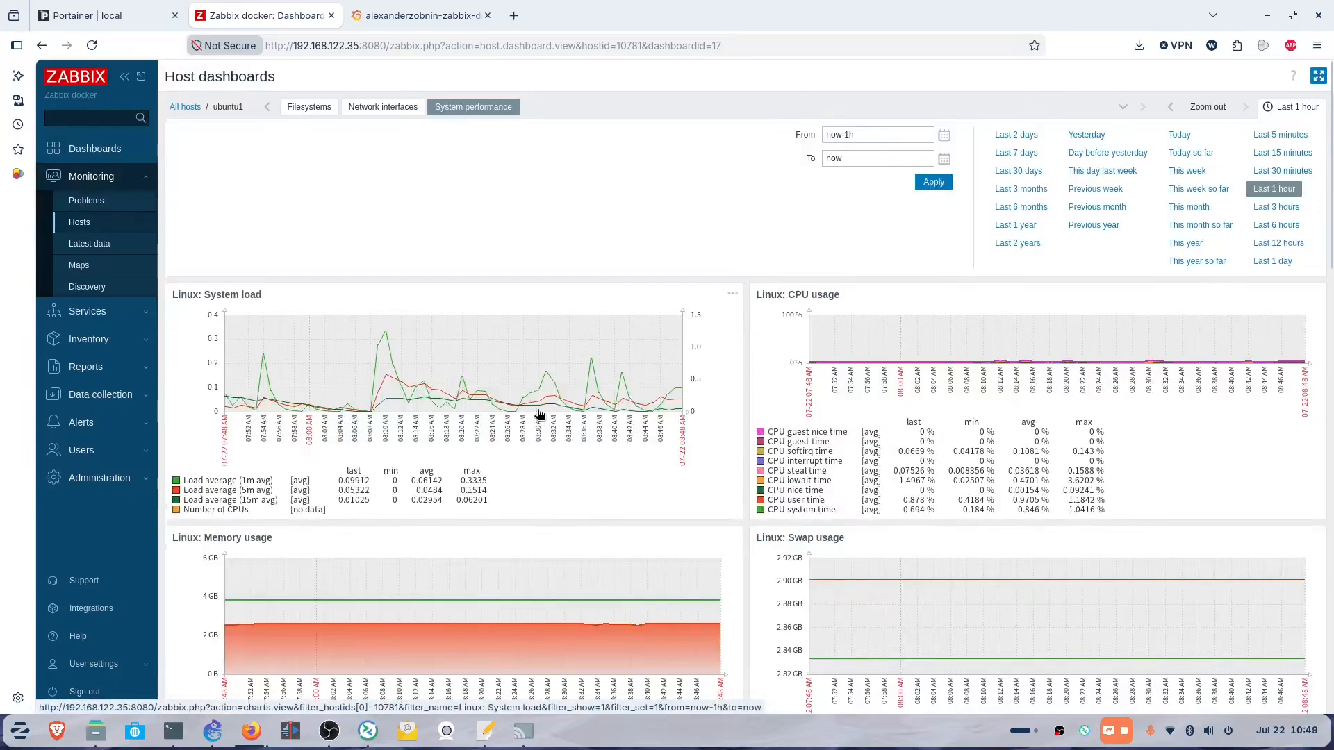
click(413, 17)
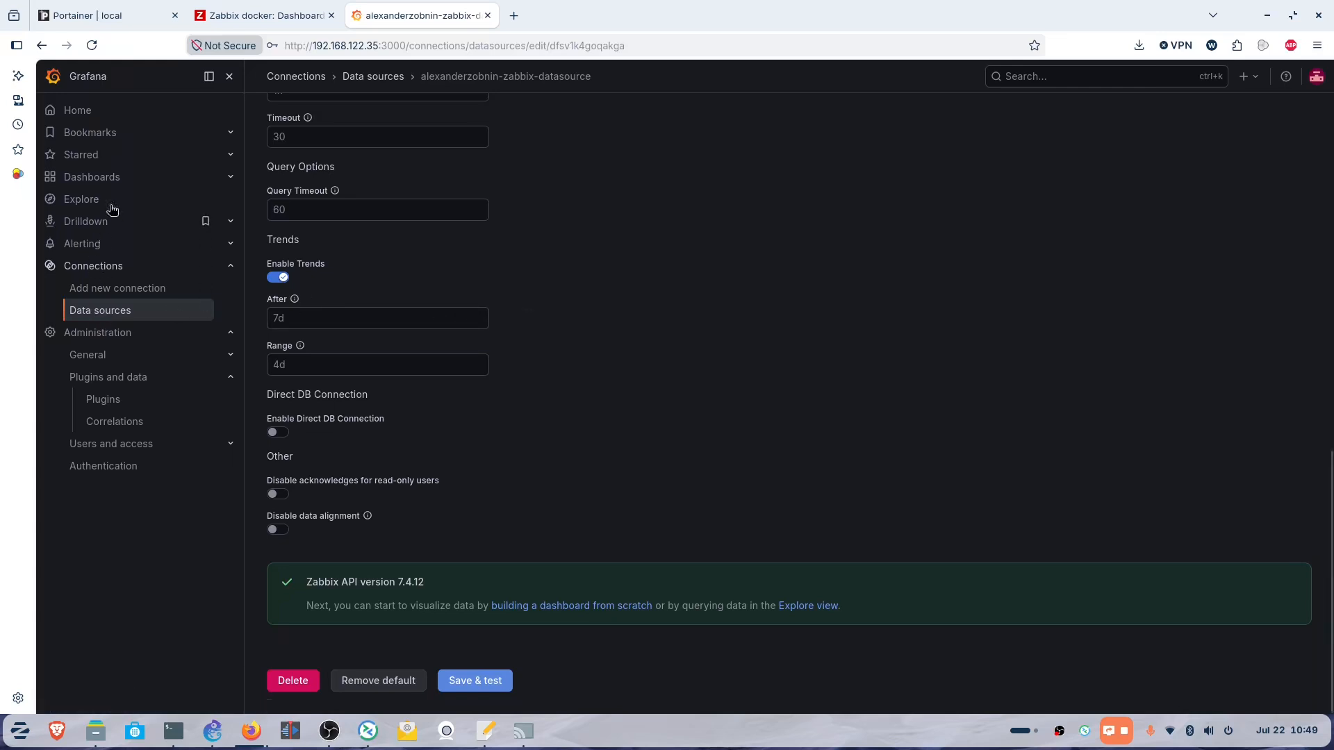
Create a new empty dashboard and add a panel to it.
click(106, 183)
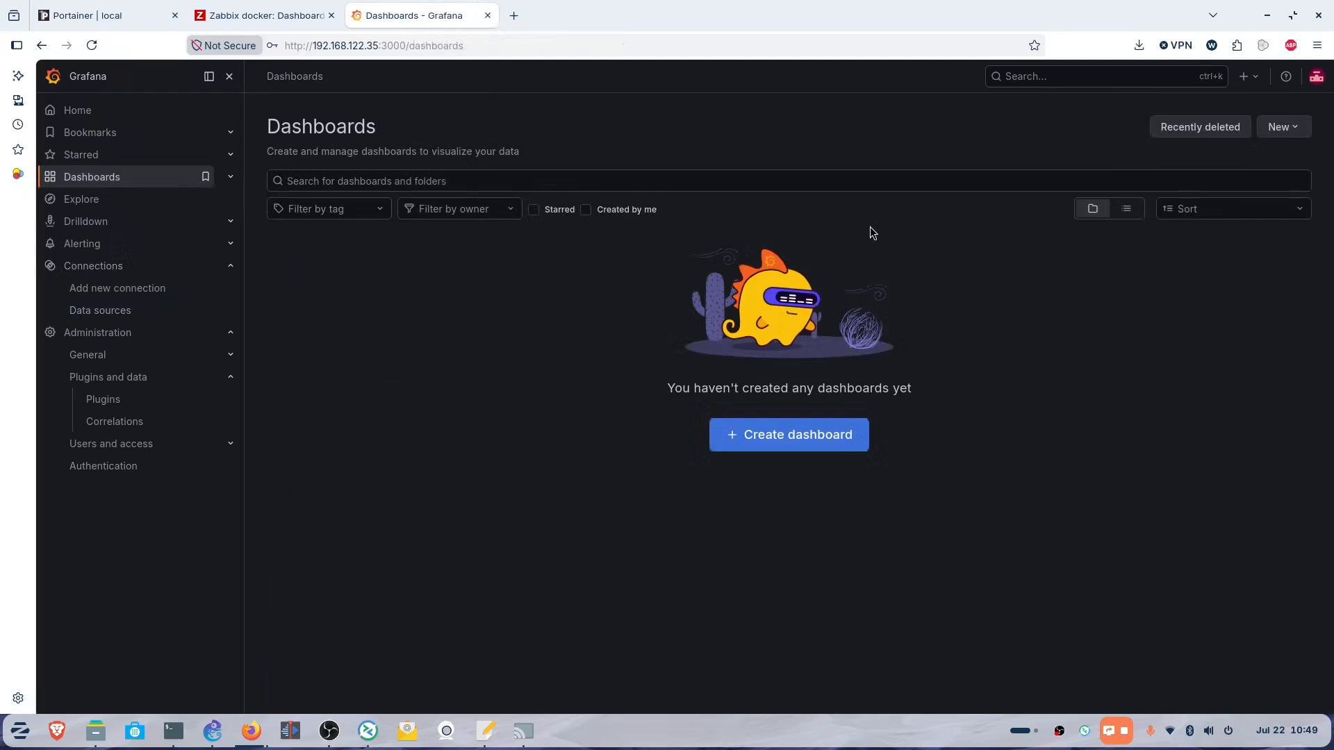
click(788, 436)
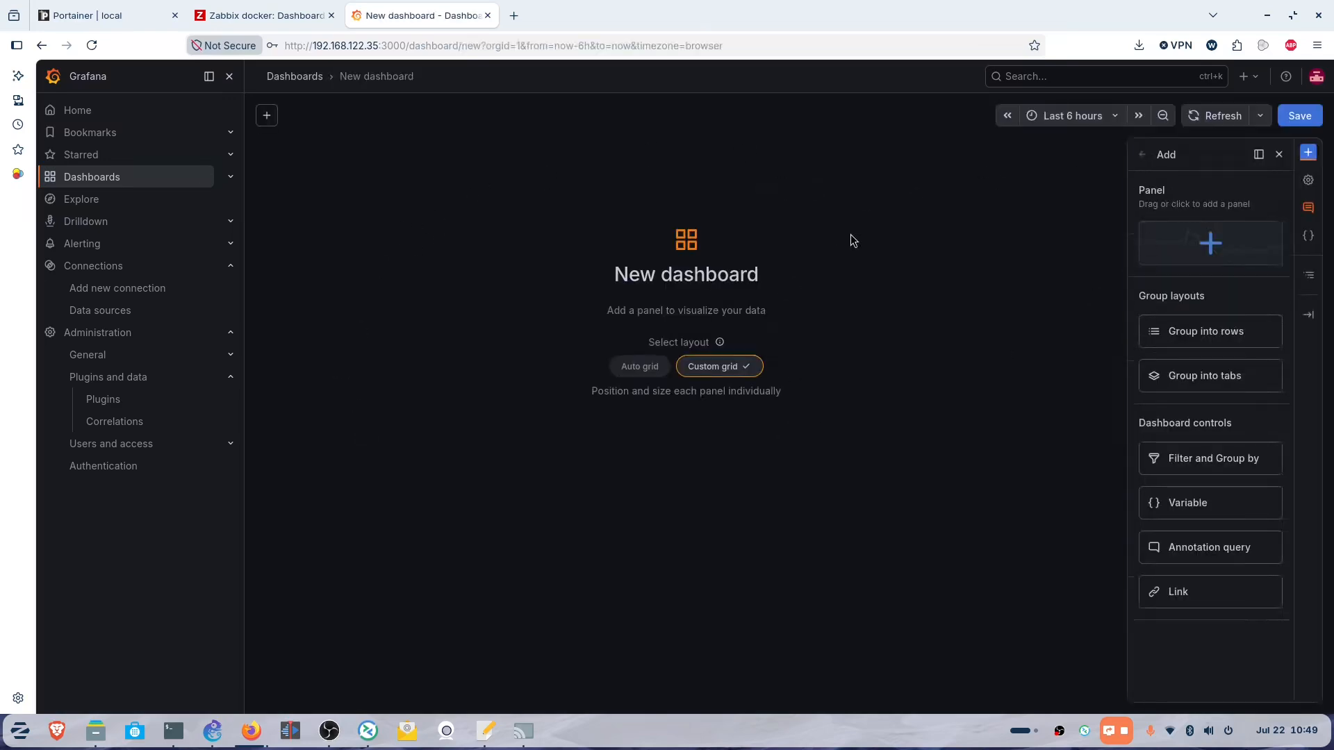
click(1207, 245)
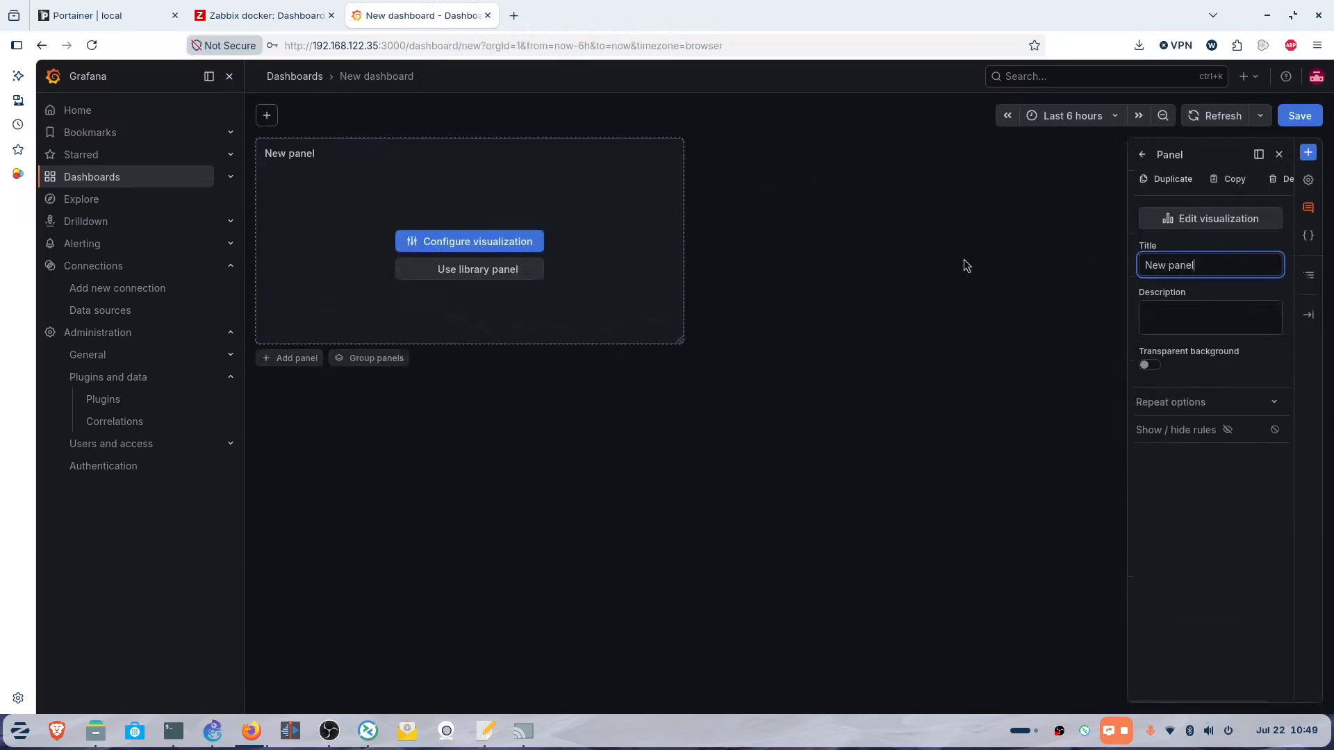
click(480, 242)
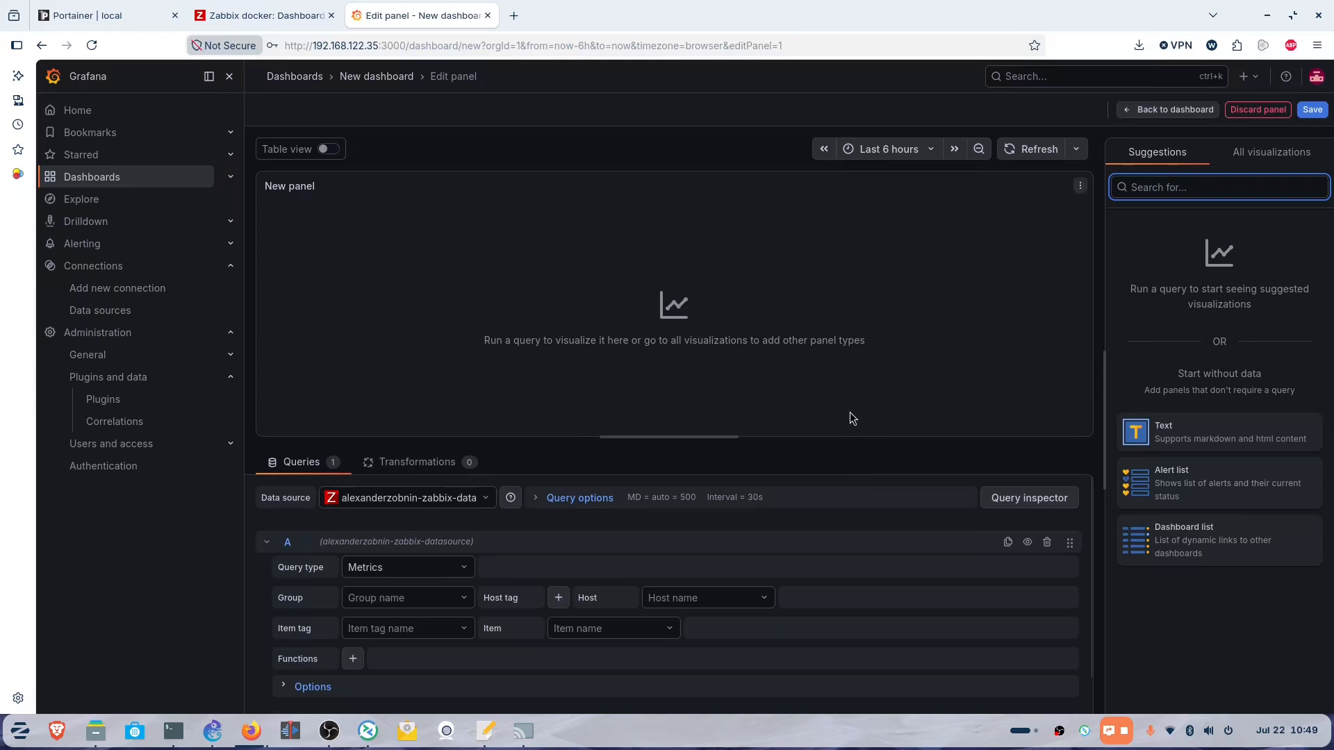
Set the Zabbix query to group Linux servers, host ubuntu1, item tag component: cpu.
click(421, 599)
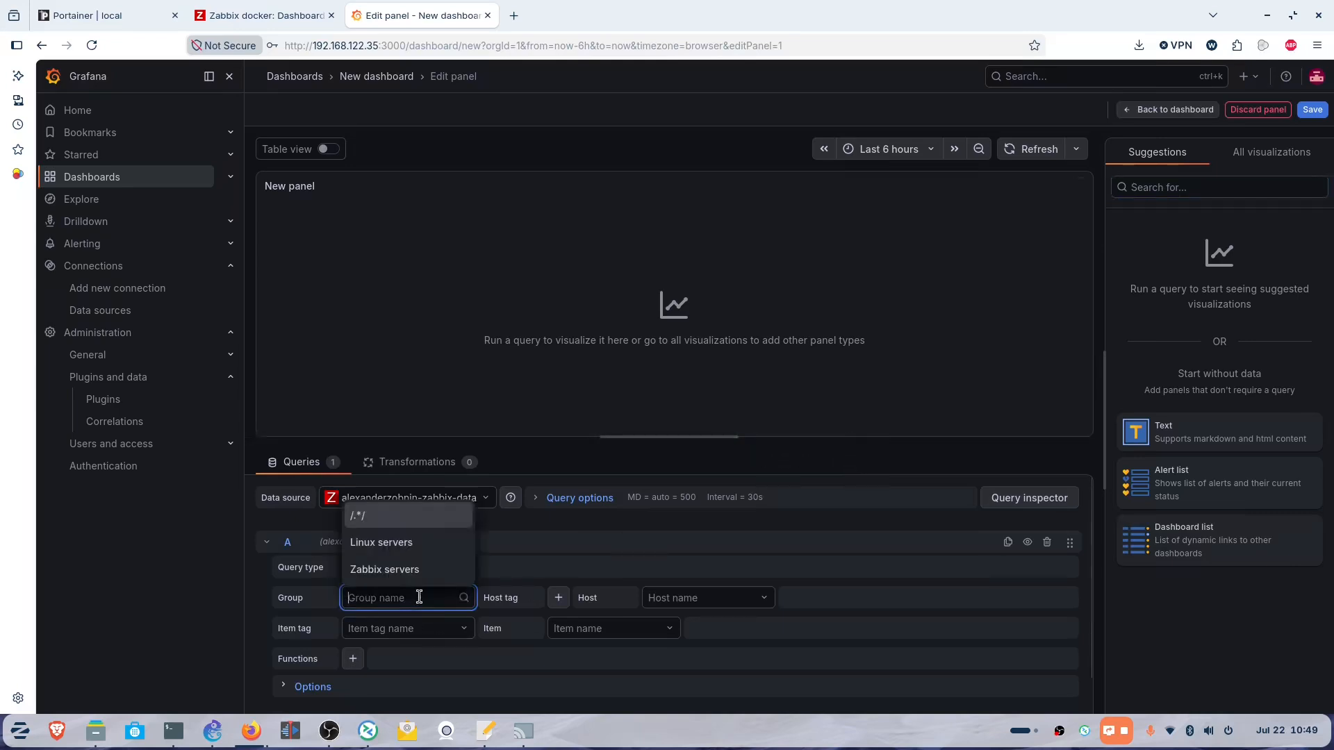
click(375, 545)
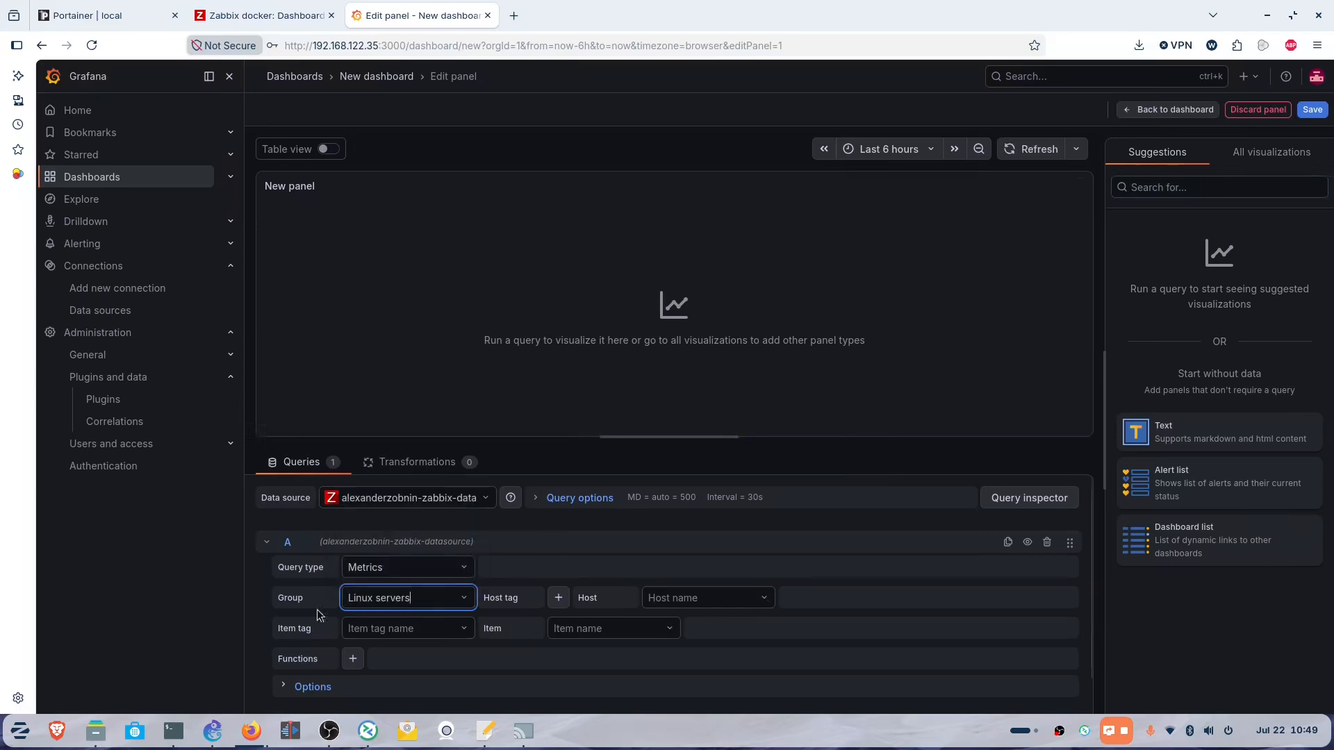
click(747, 598)
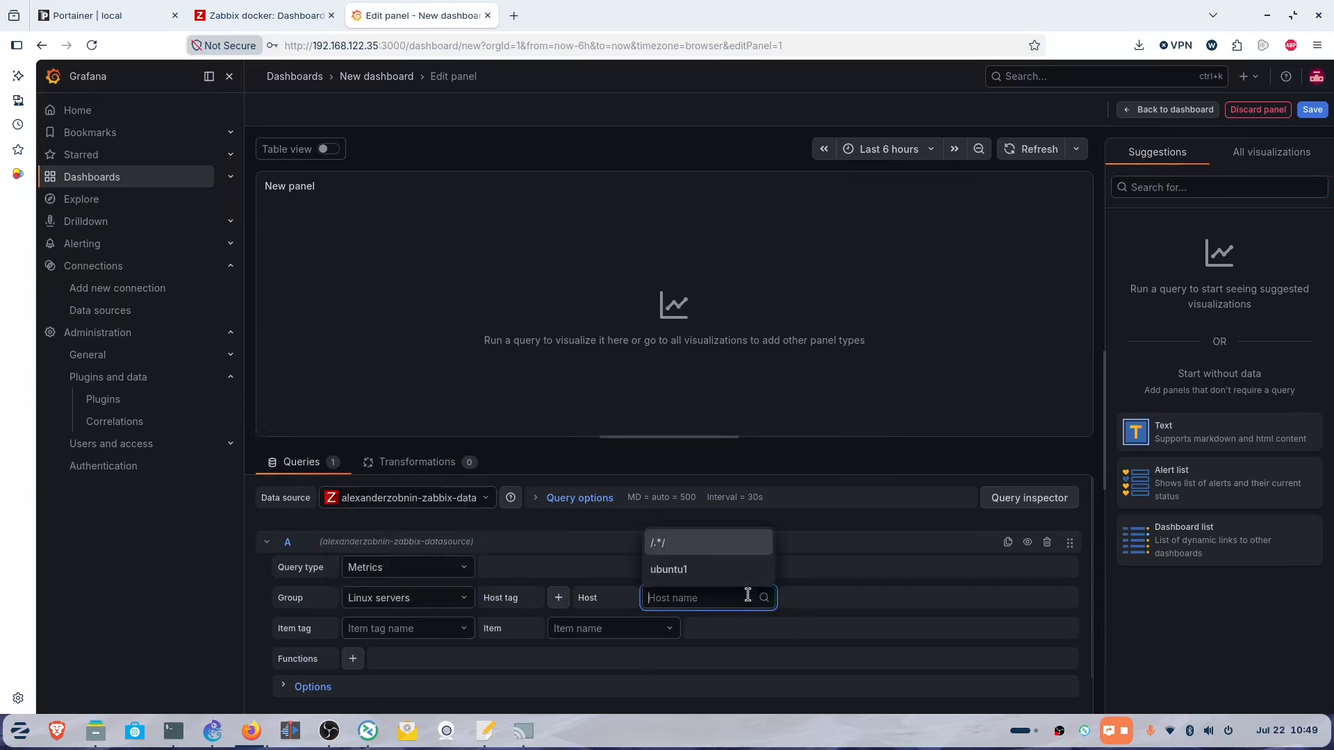
click(681, 570)
scroll(883, 519, down, 1)
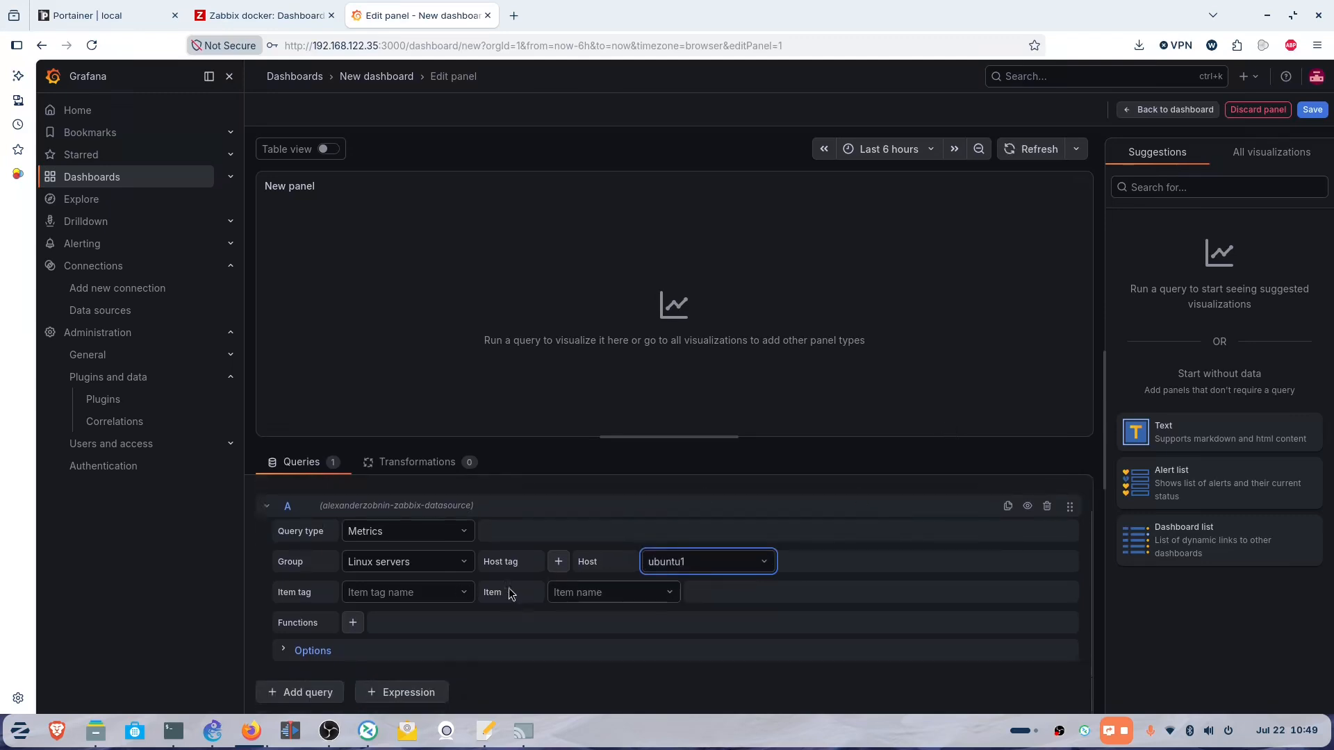
click(450, 592)
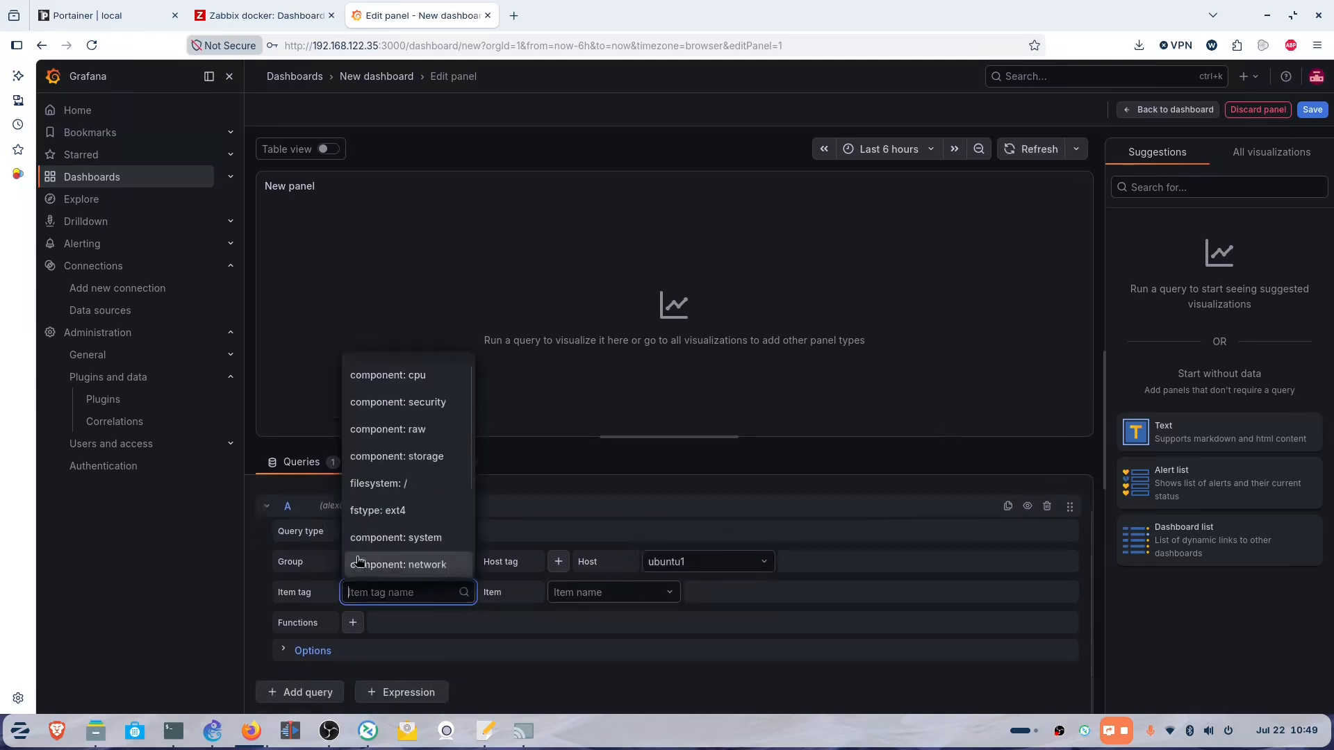
scroll(408, 473, down, 3)
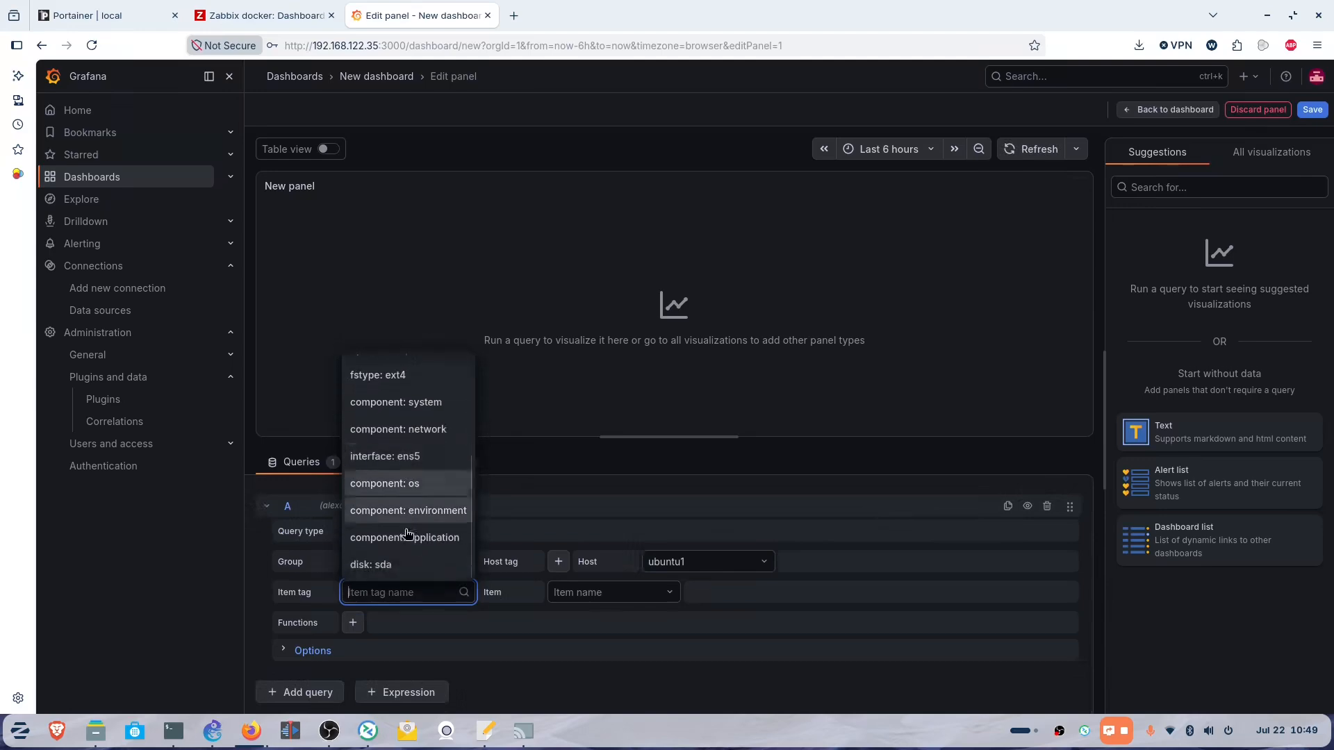
scroll(408, 532, up, 3)
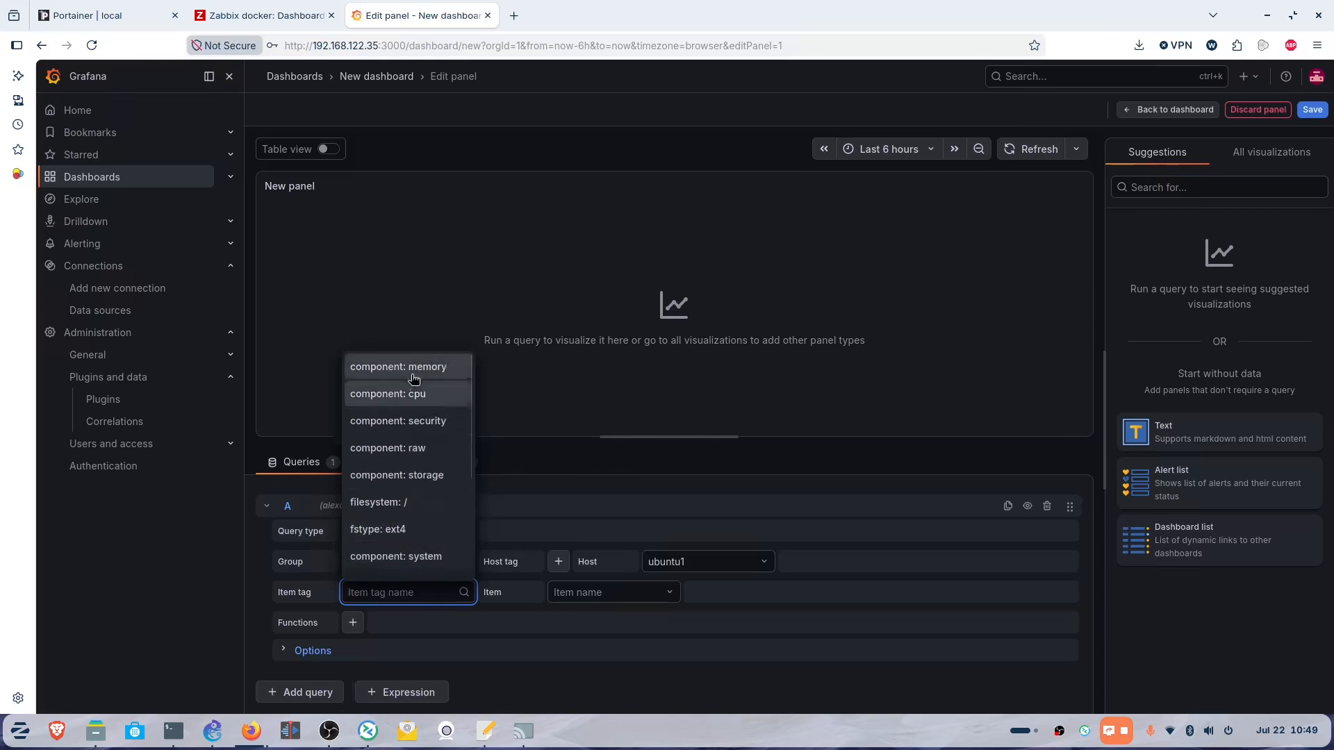
click(404, 396)
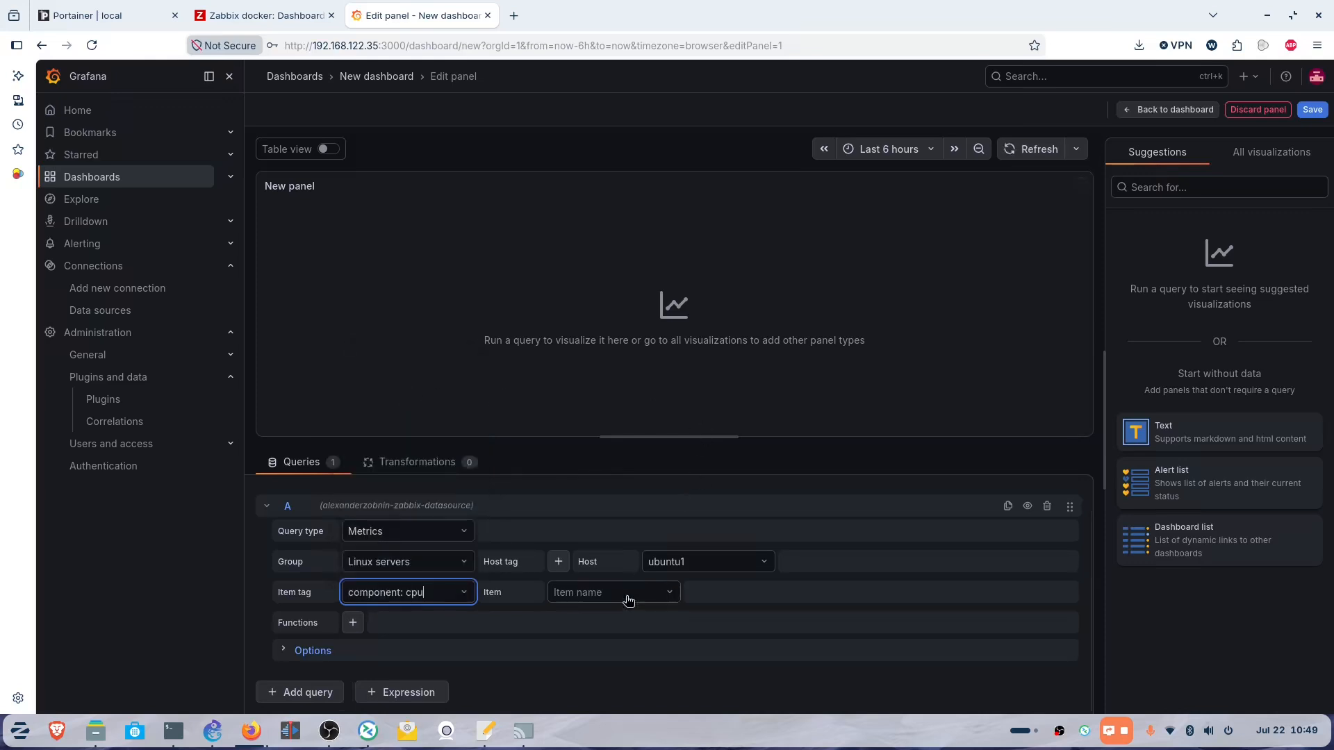
Select the CPU utilization item and display it as a Gauge.
click(663, 591)
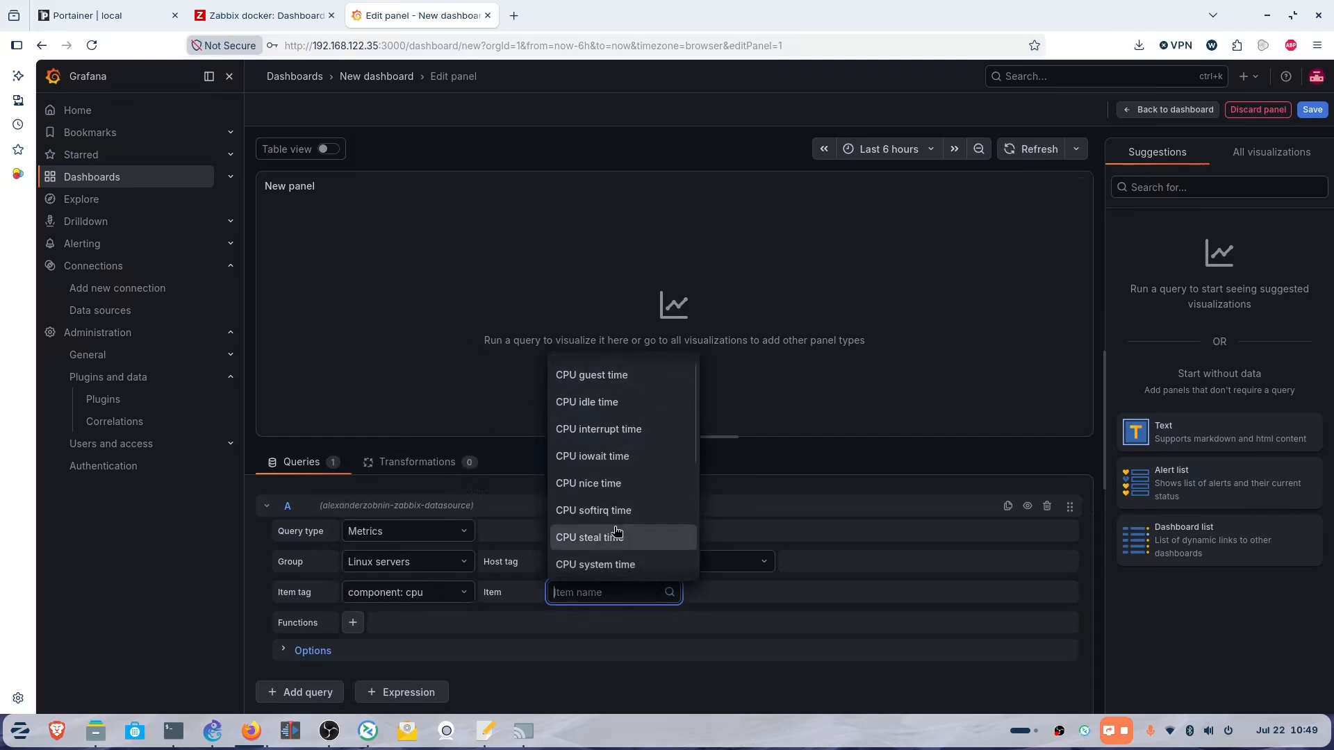
scroll(621, 480, down, 3)
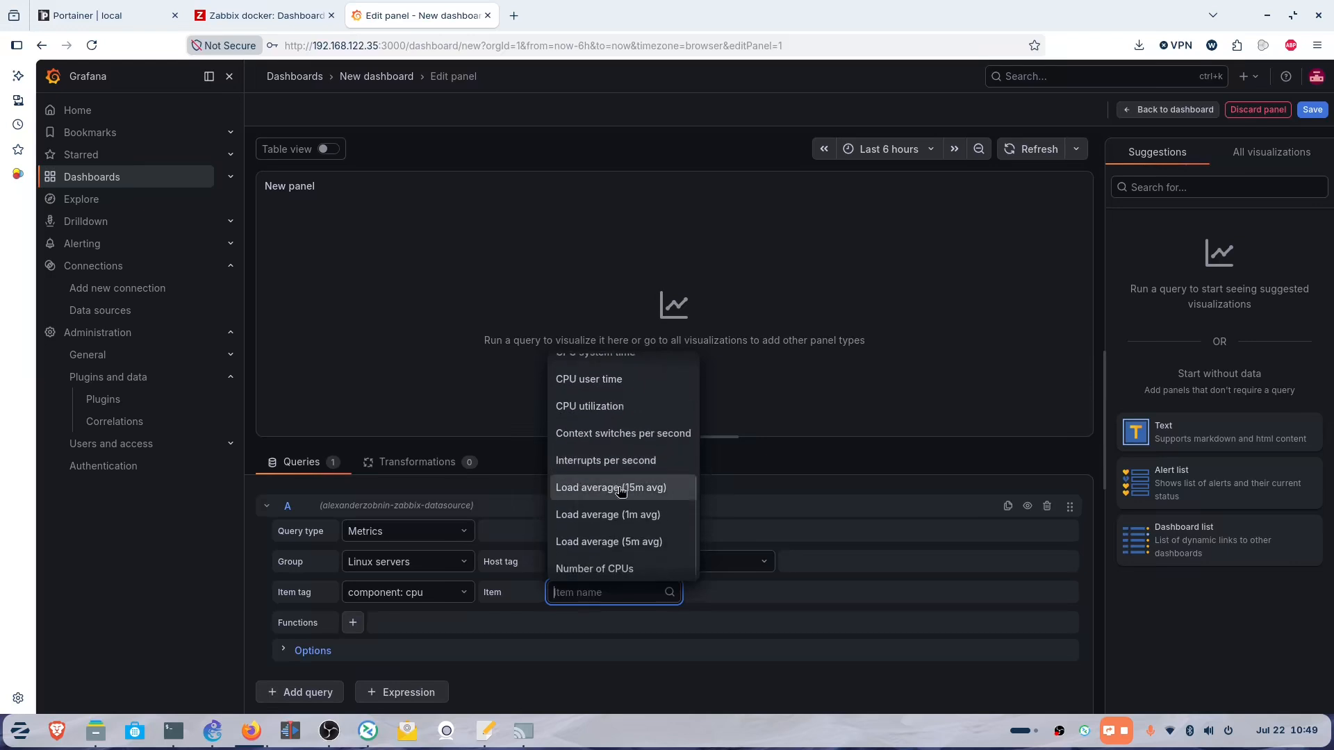
click(615, 410)
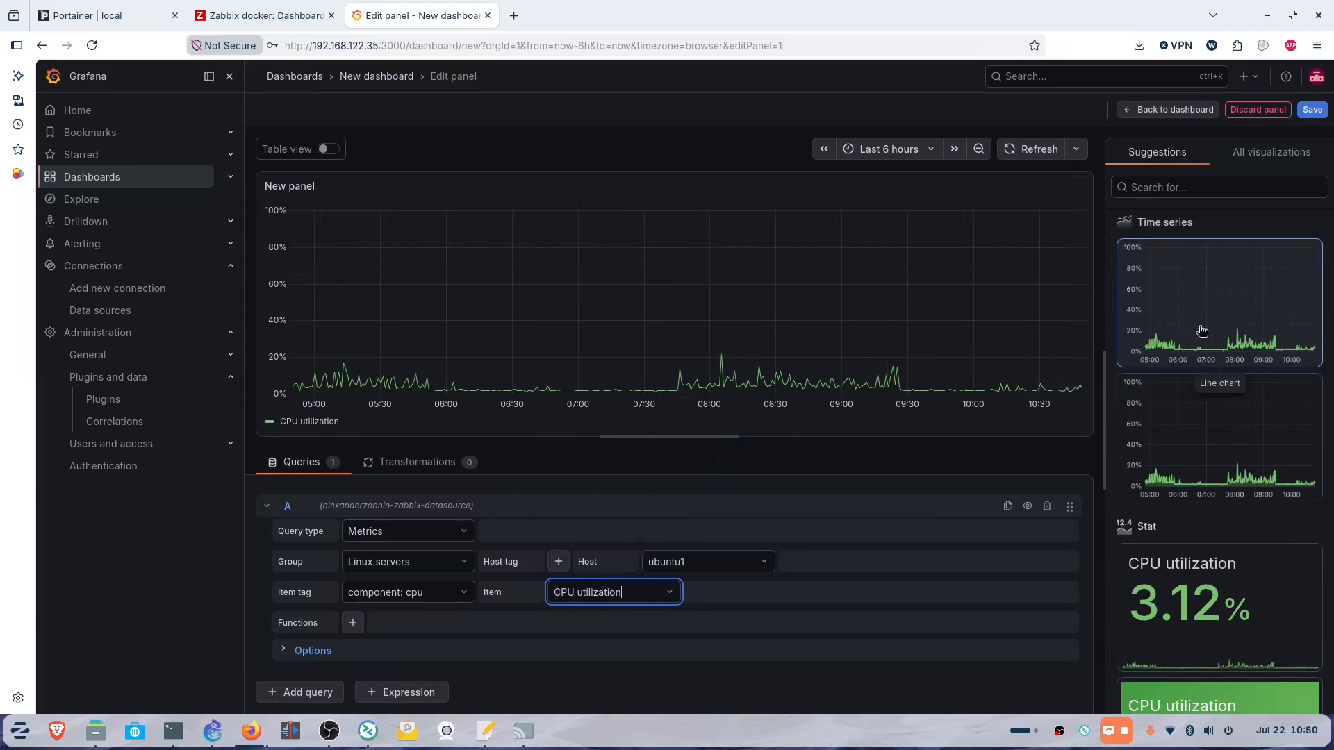
scroll(1223, 456, down, 8)
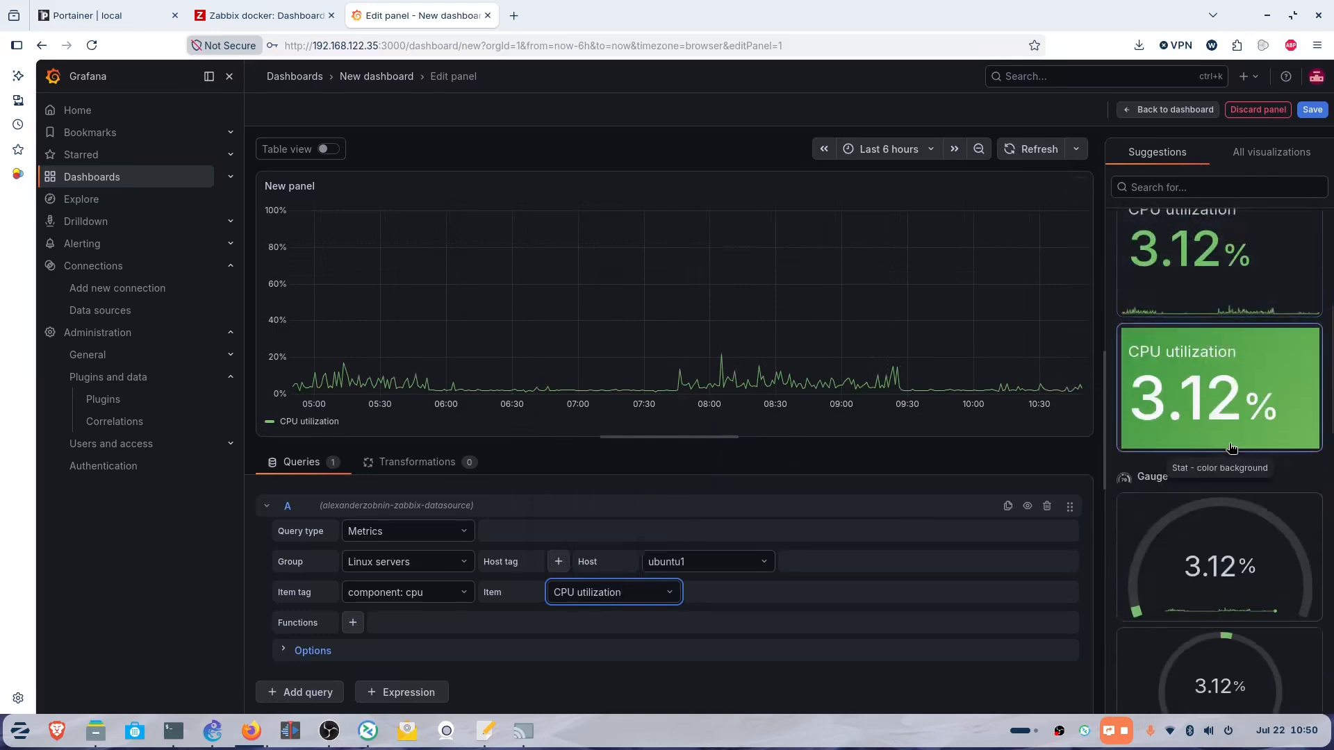
click(1230, 360)
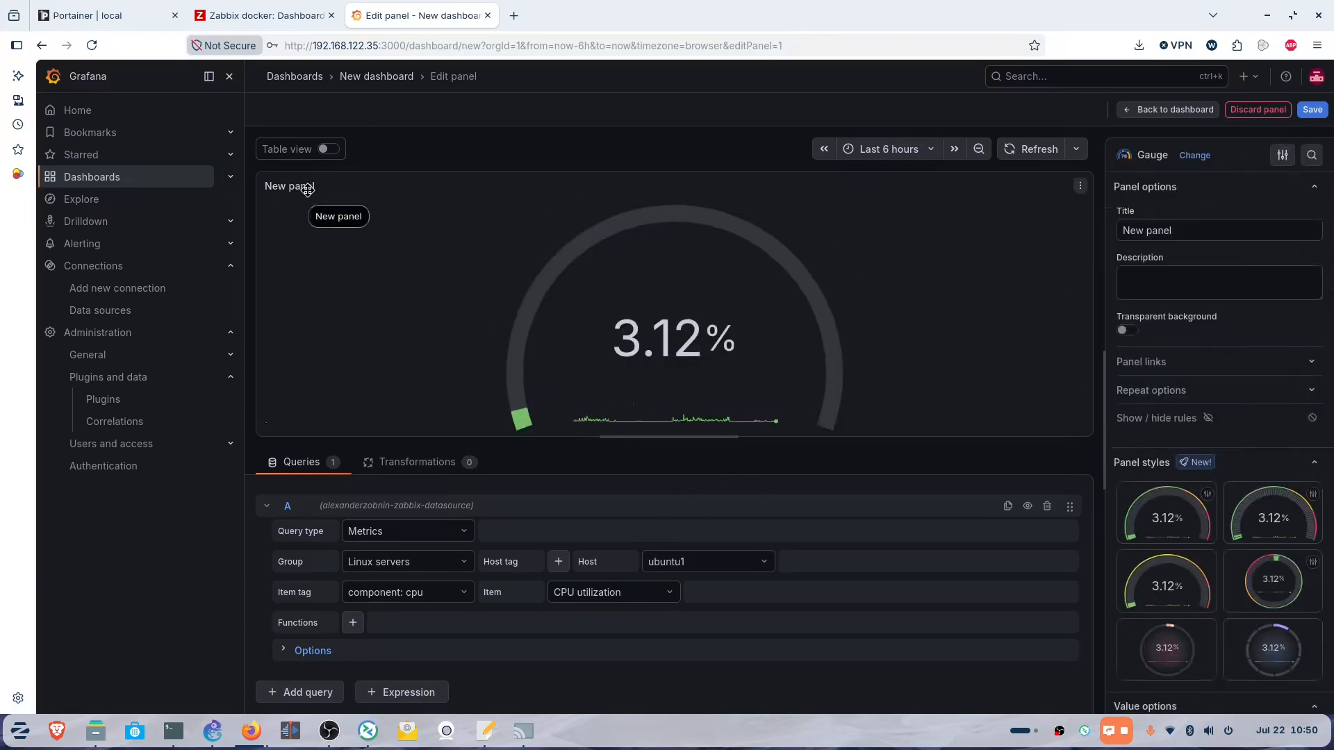
Replace the panel title with 'CPU Usage' and bring up the Save dashboard dialog.
click(1186, 230)
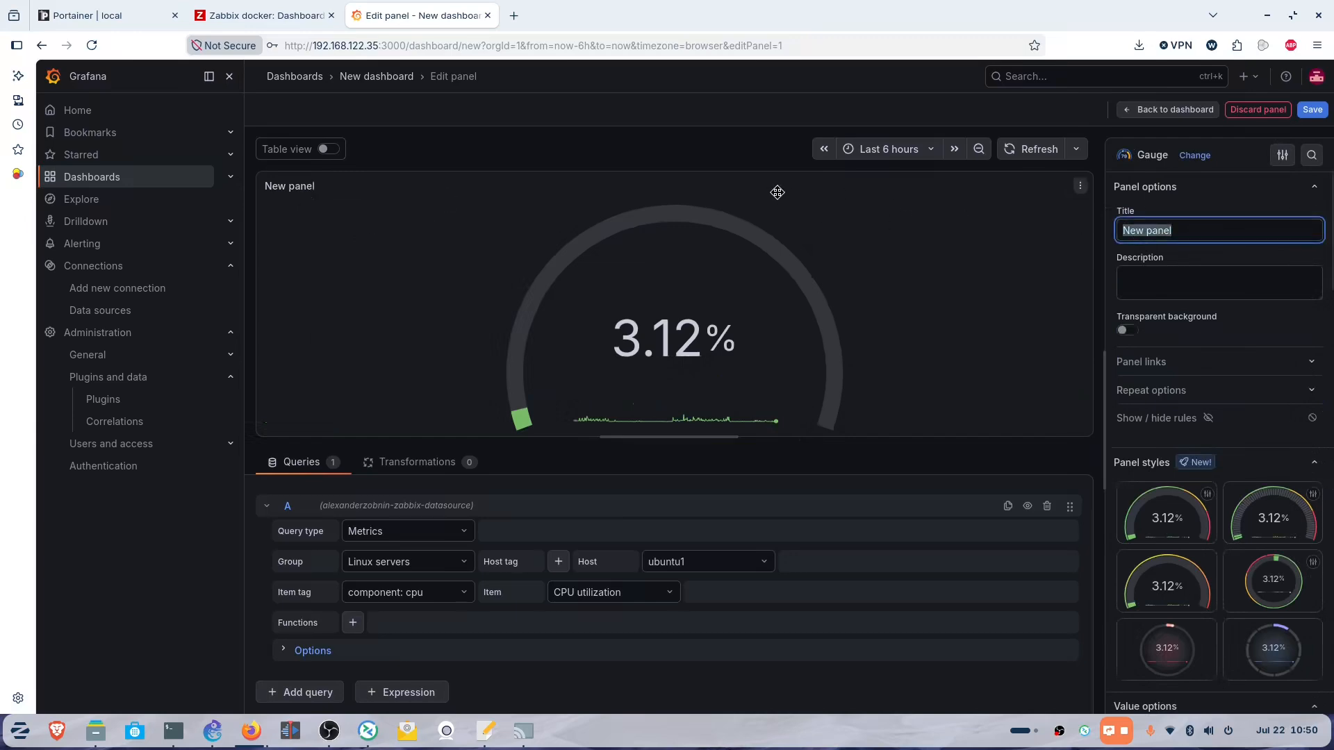
text(CPU Usage)
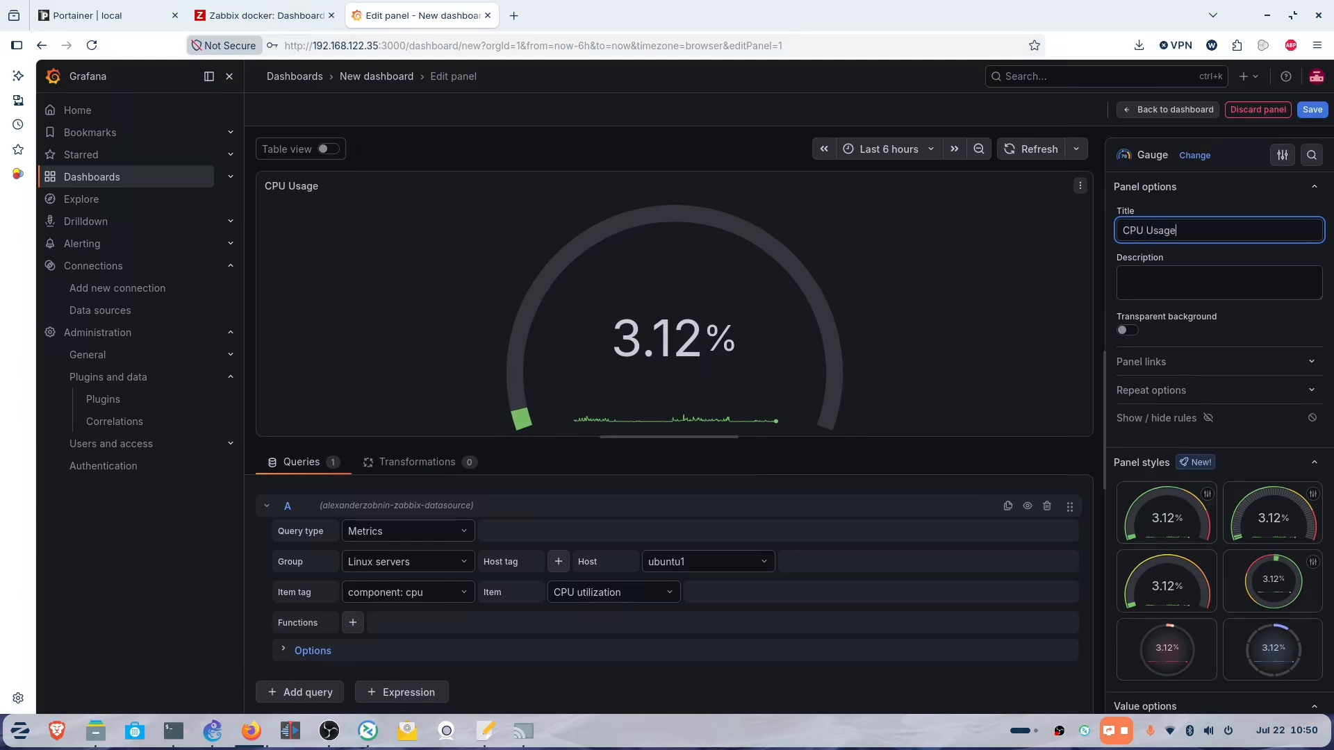
click(1322, 111)
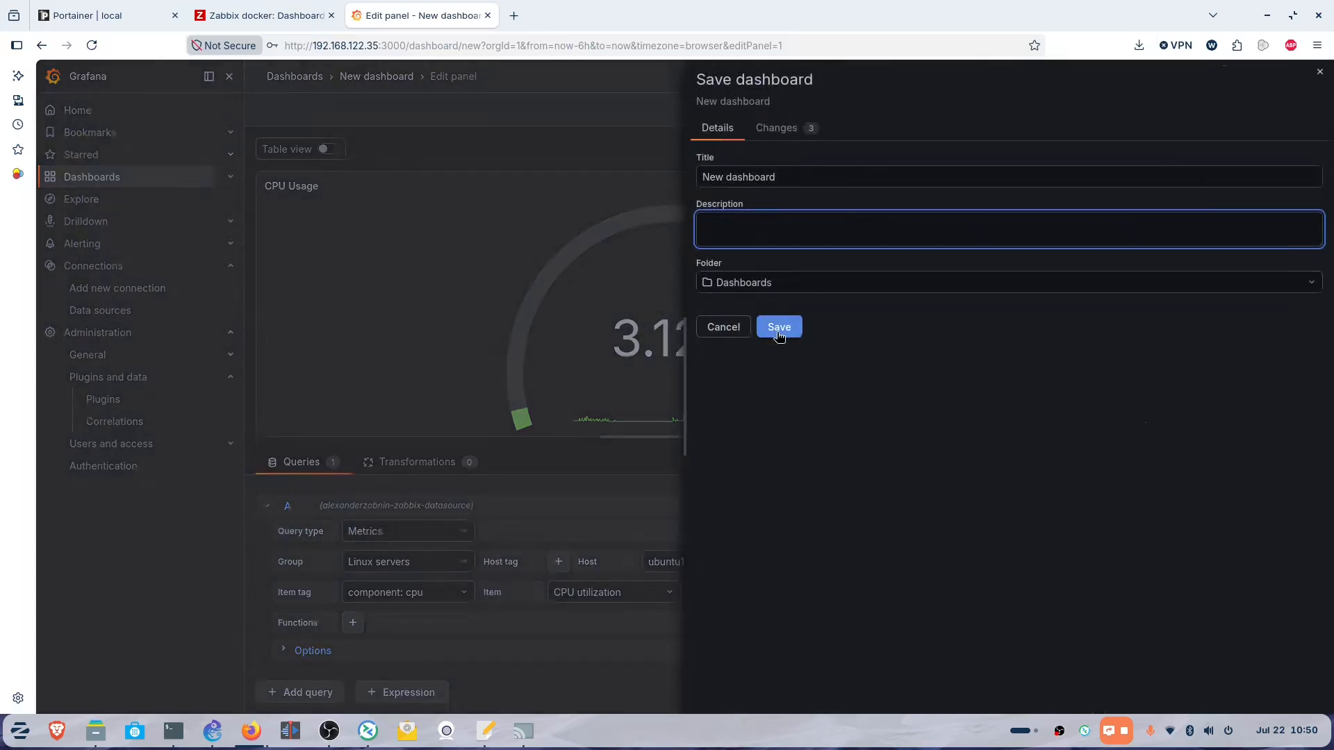
Save the new dashboard with its CPU Usage gauge and reopen New dashboard.
click(778, 327)
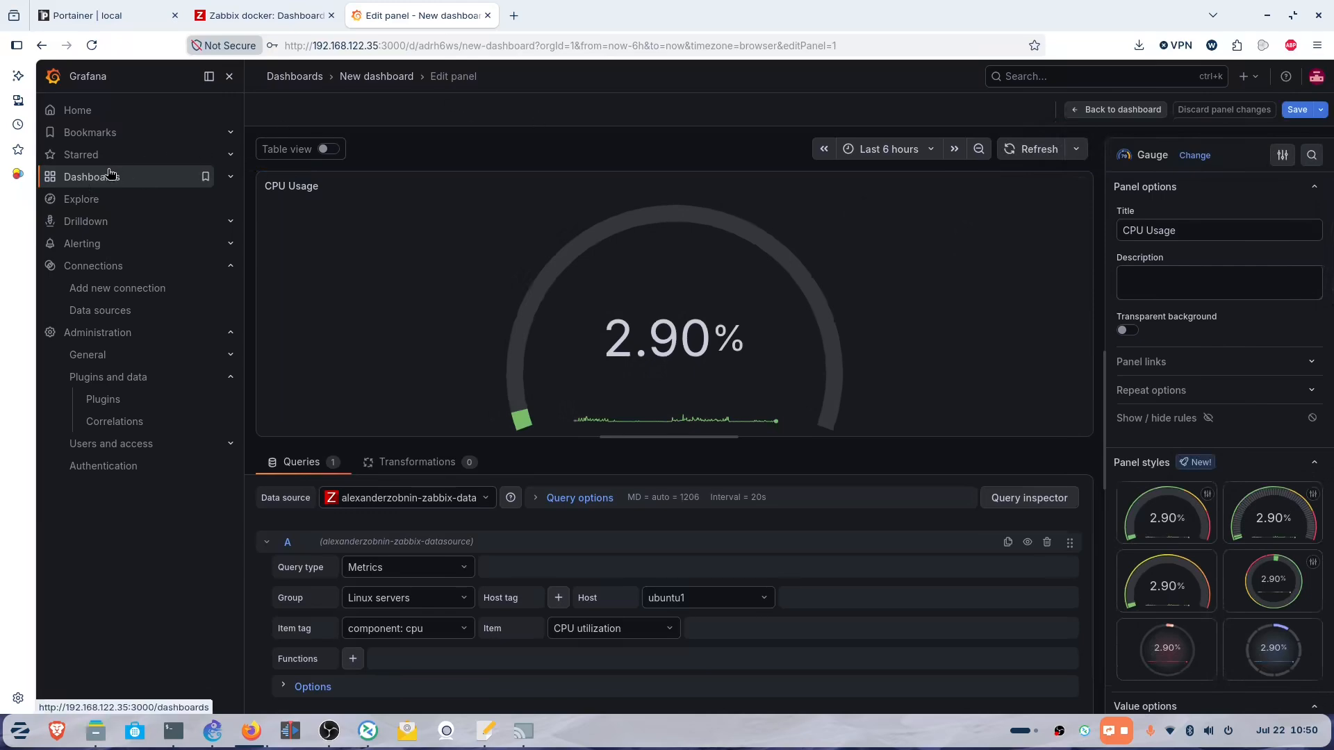
click(107, 179)
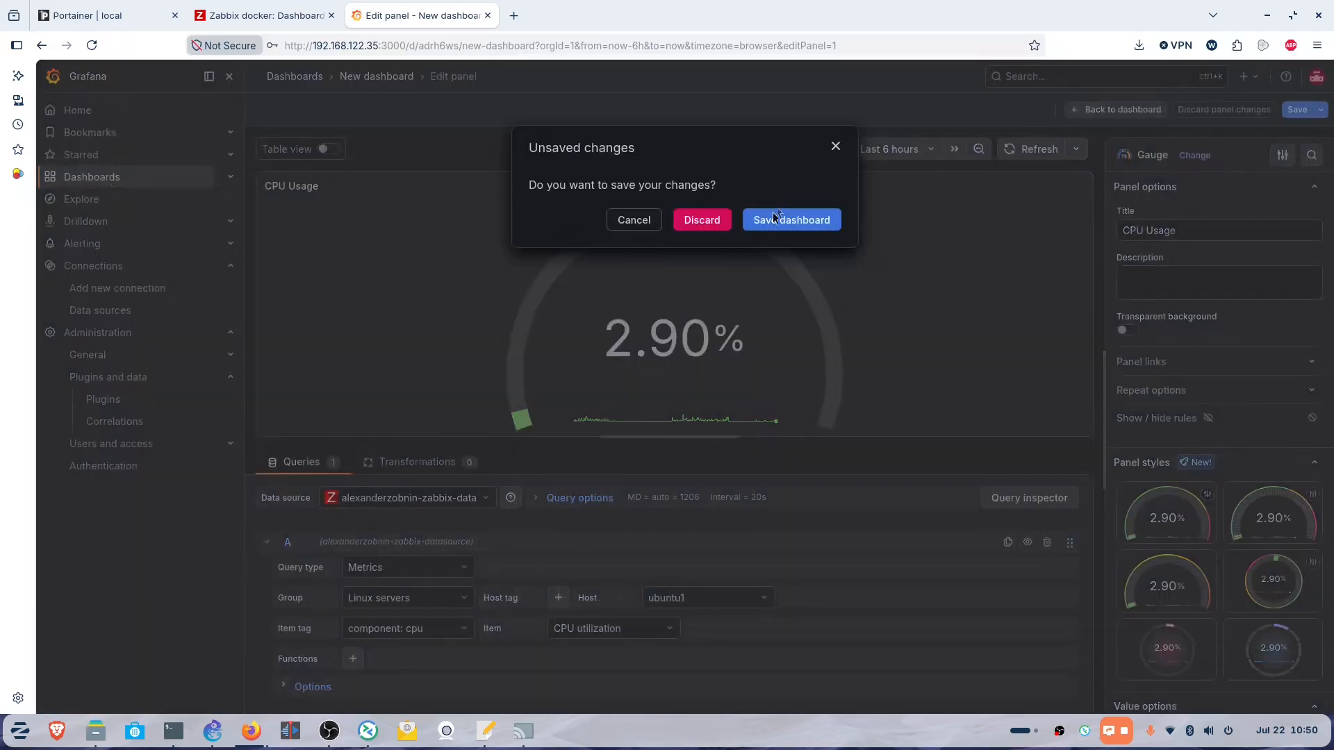
click(792, 220)
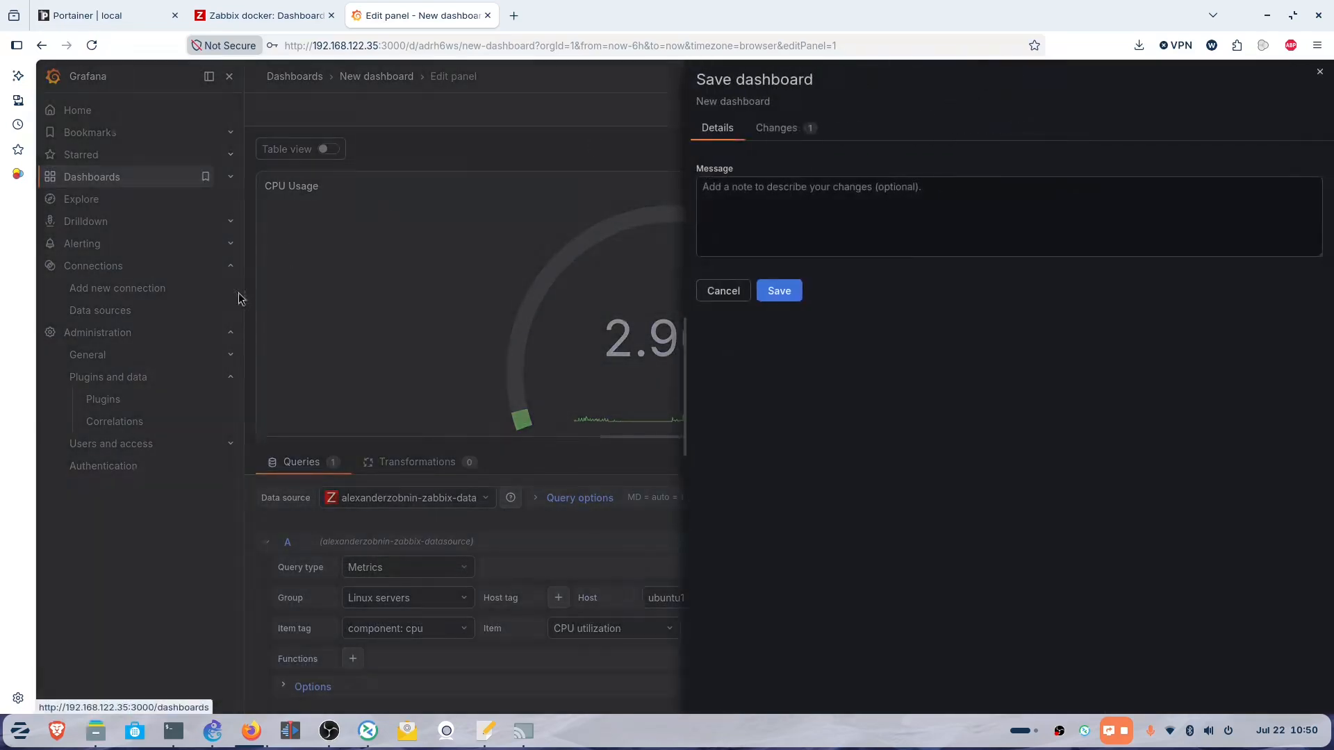
click(778, 291)
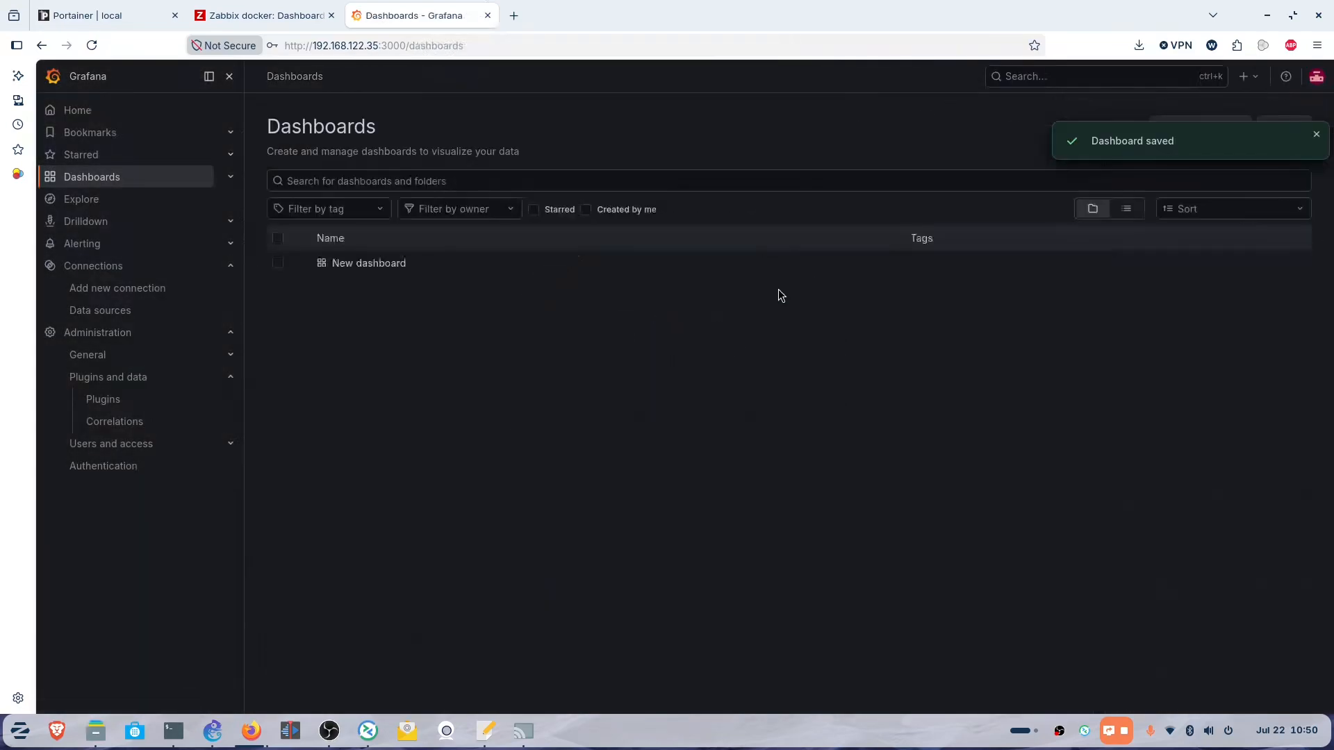
click(372, 265)
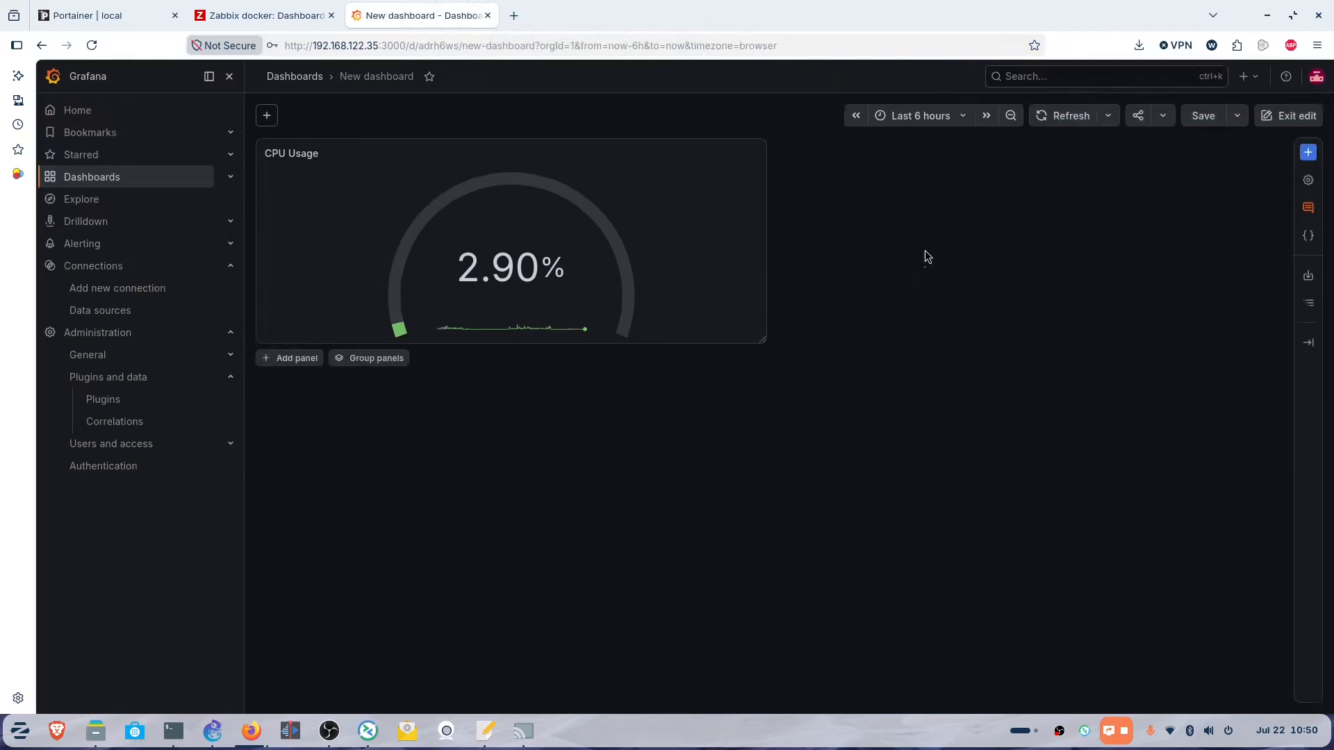
Add a second panel to the dashboard.
click(1309, 152)
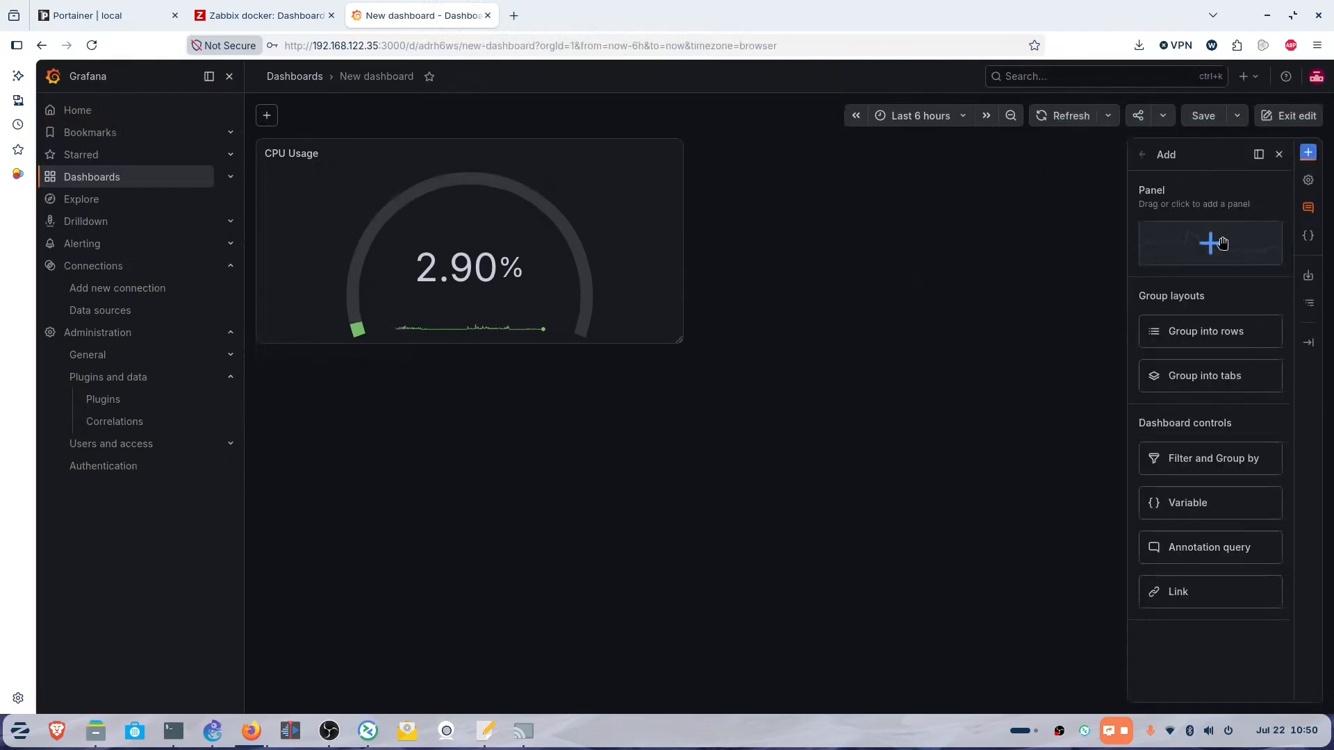
click(1223, 243)
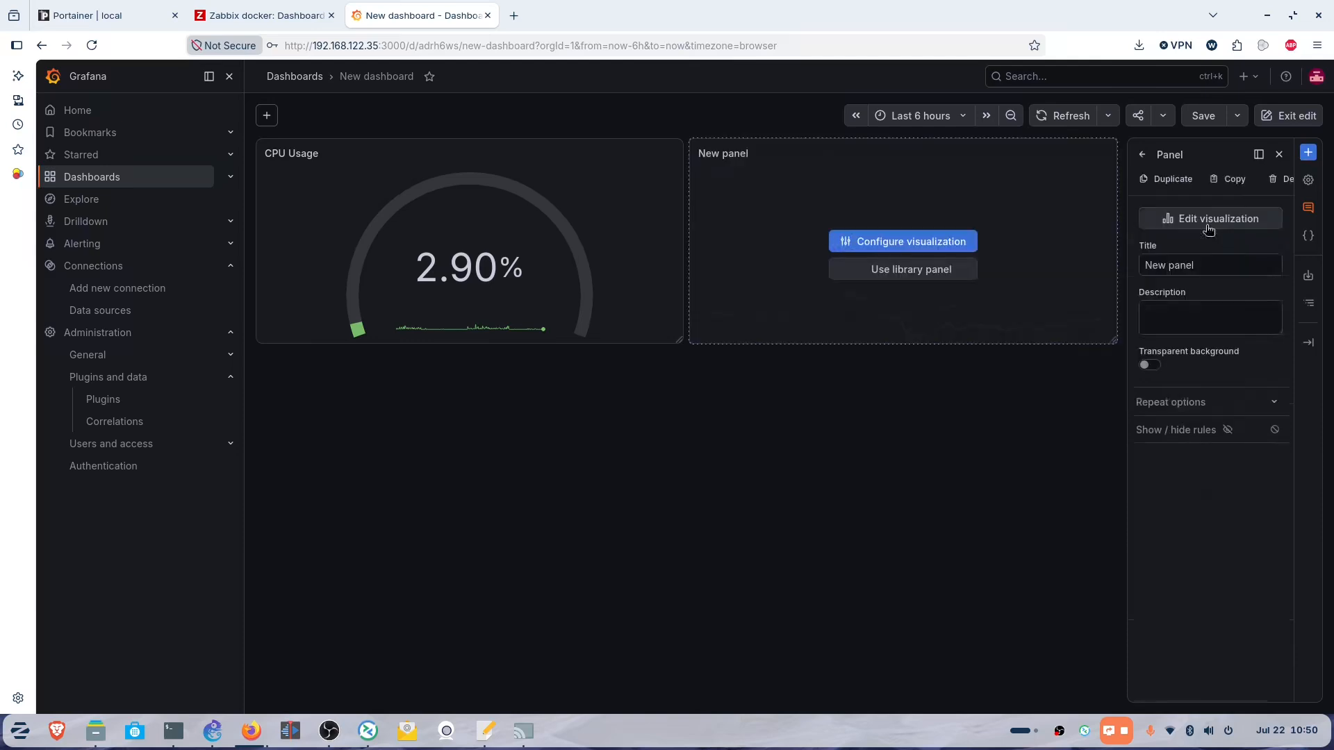
click(902, 243)
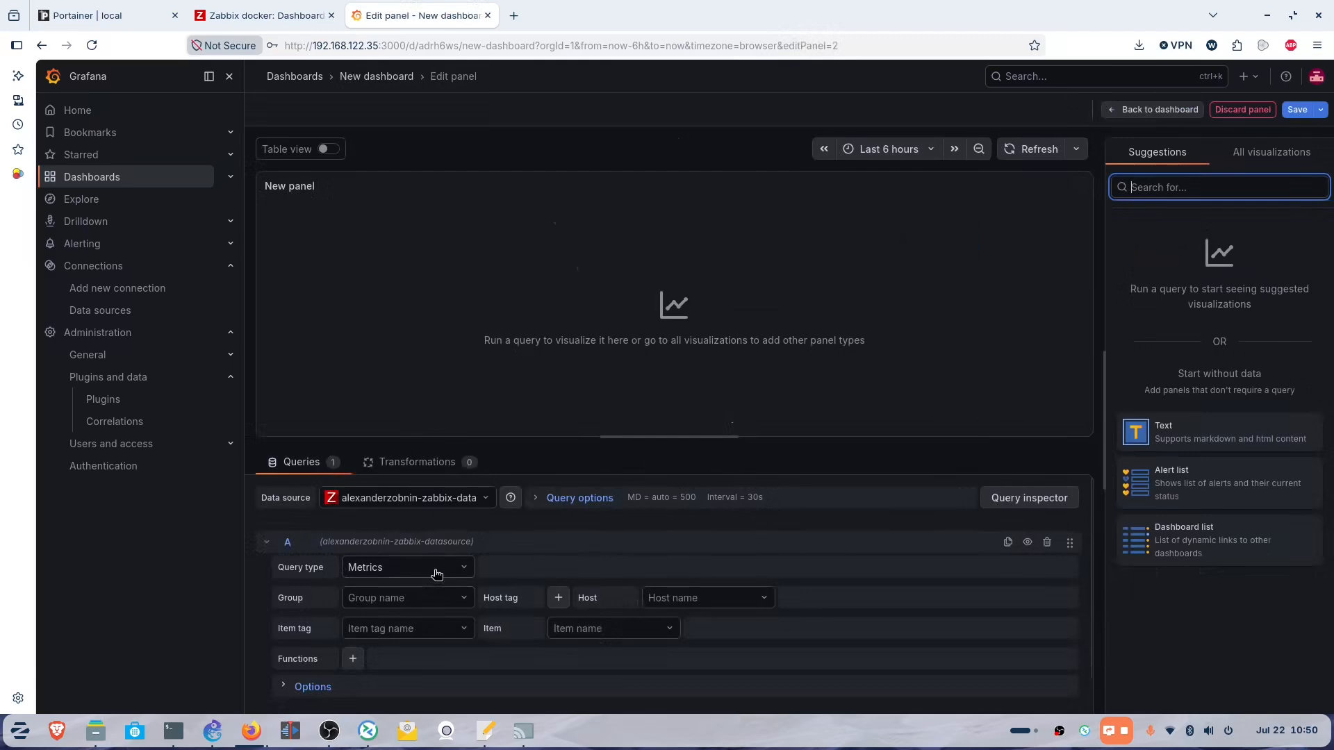
Set its Zabbix query to Linux servers, host ubuntu1, item tag component: system.
click(401, 602)
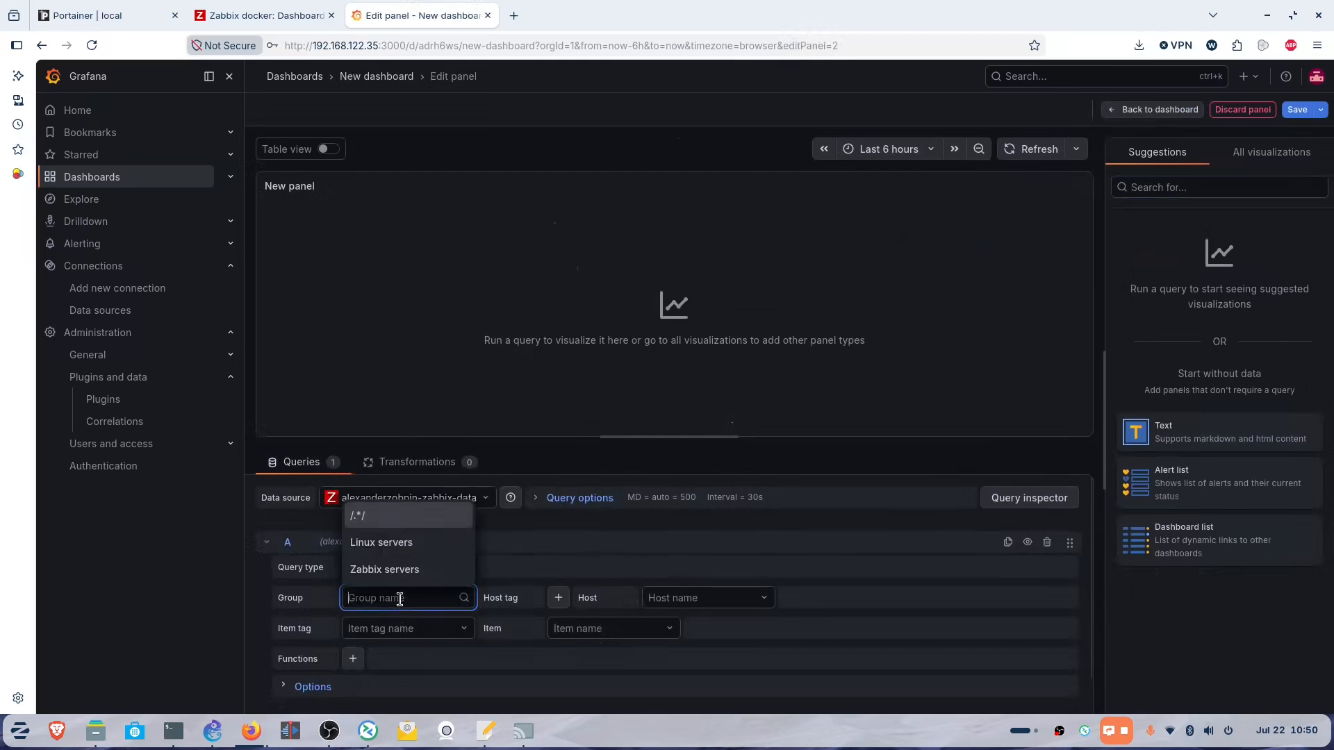
click(398, 544)
click(757, 595)
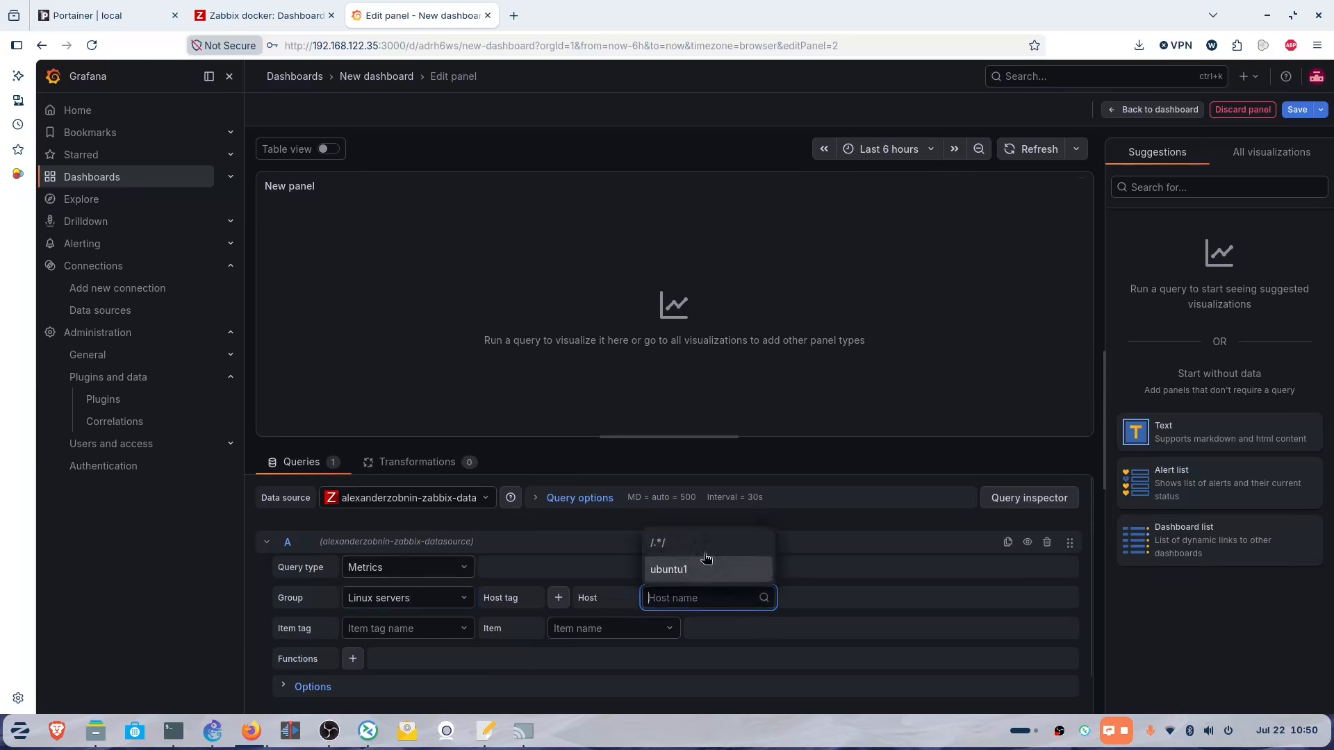
click(684, 571)
scroll(716, 521, down, 1)
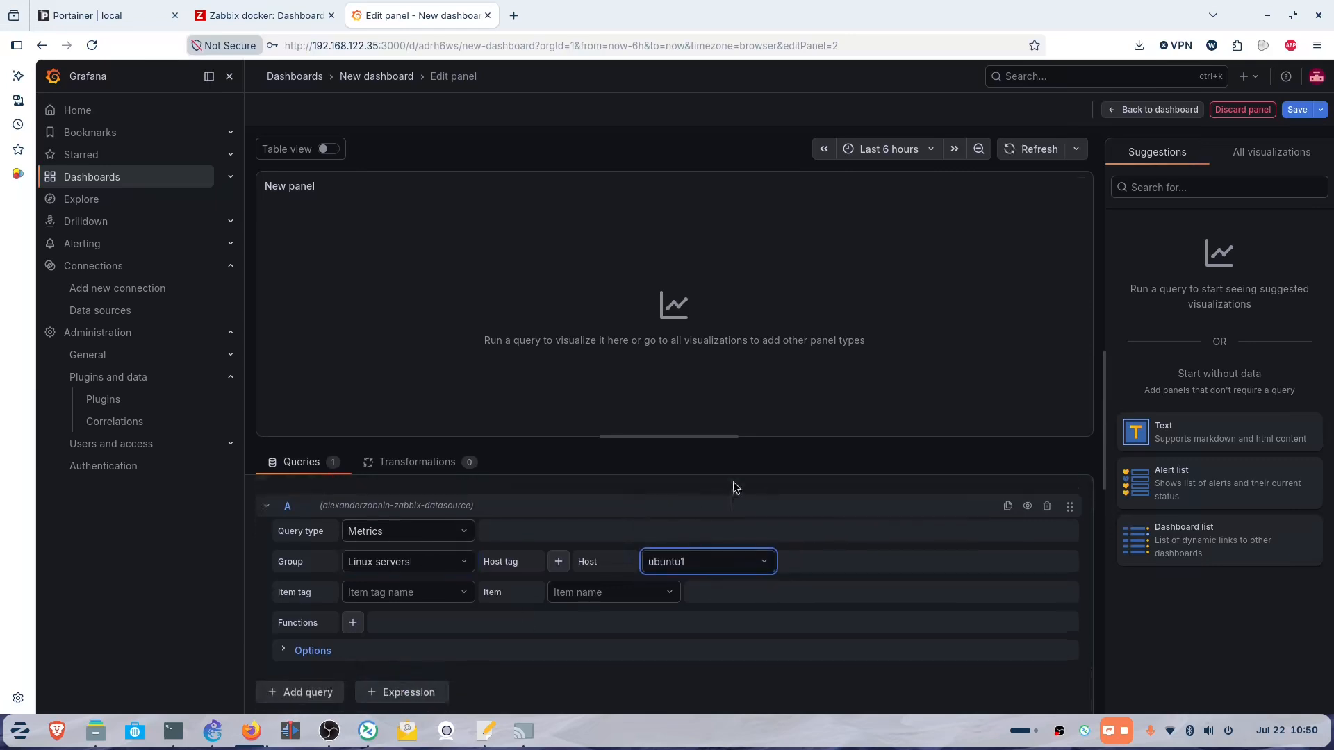
click(446, 592)
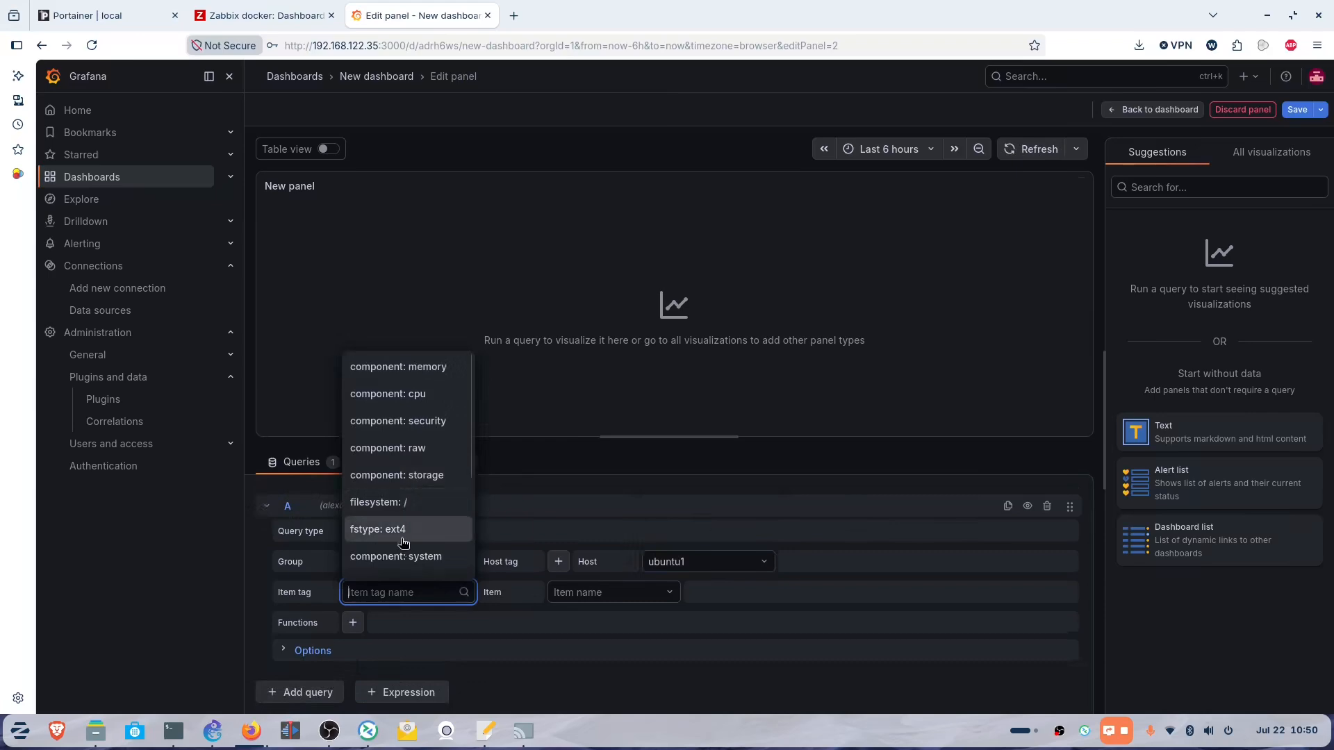
click(399, 560)
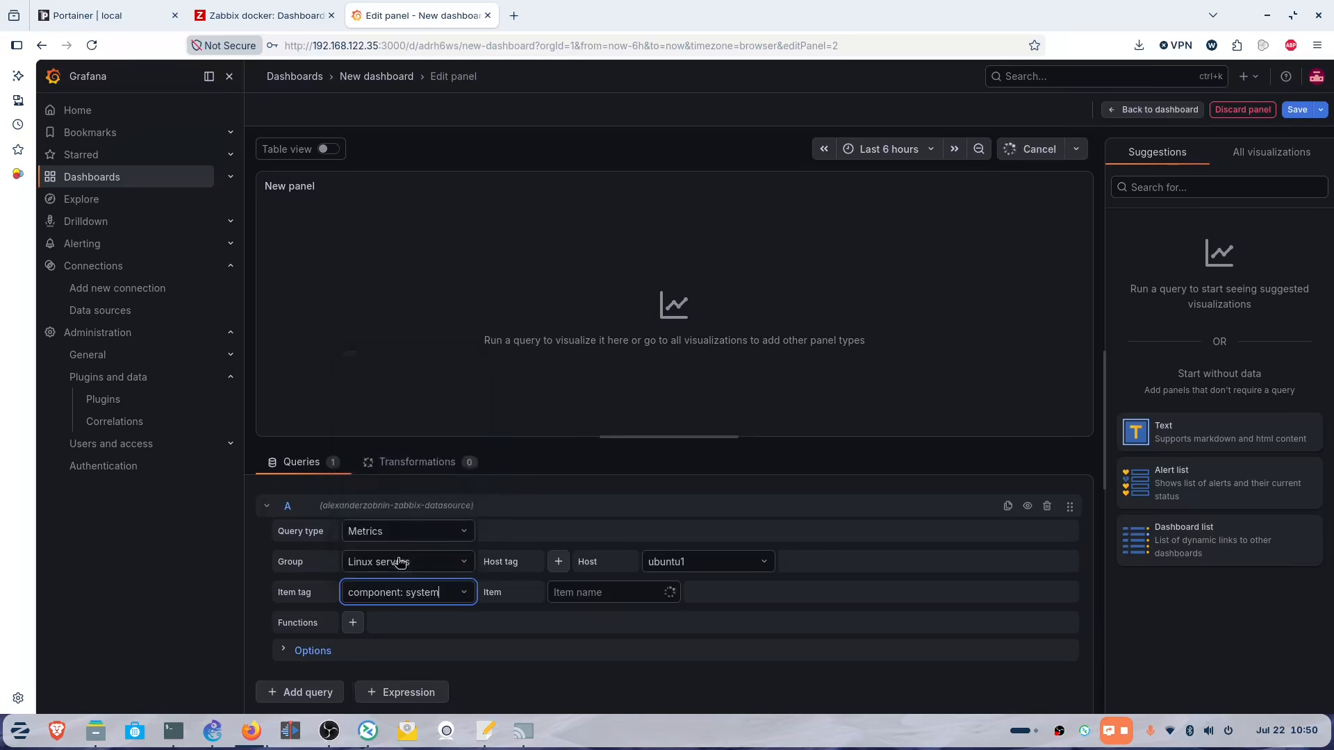
click(649, 592)
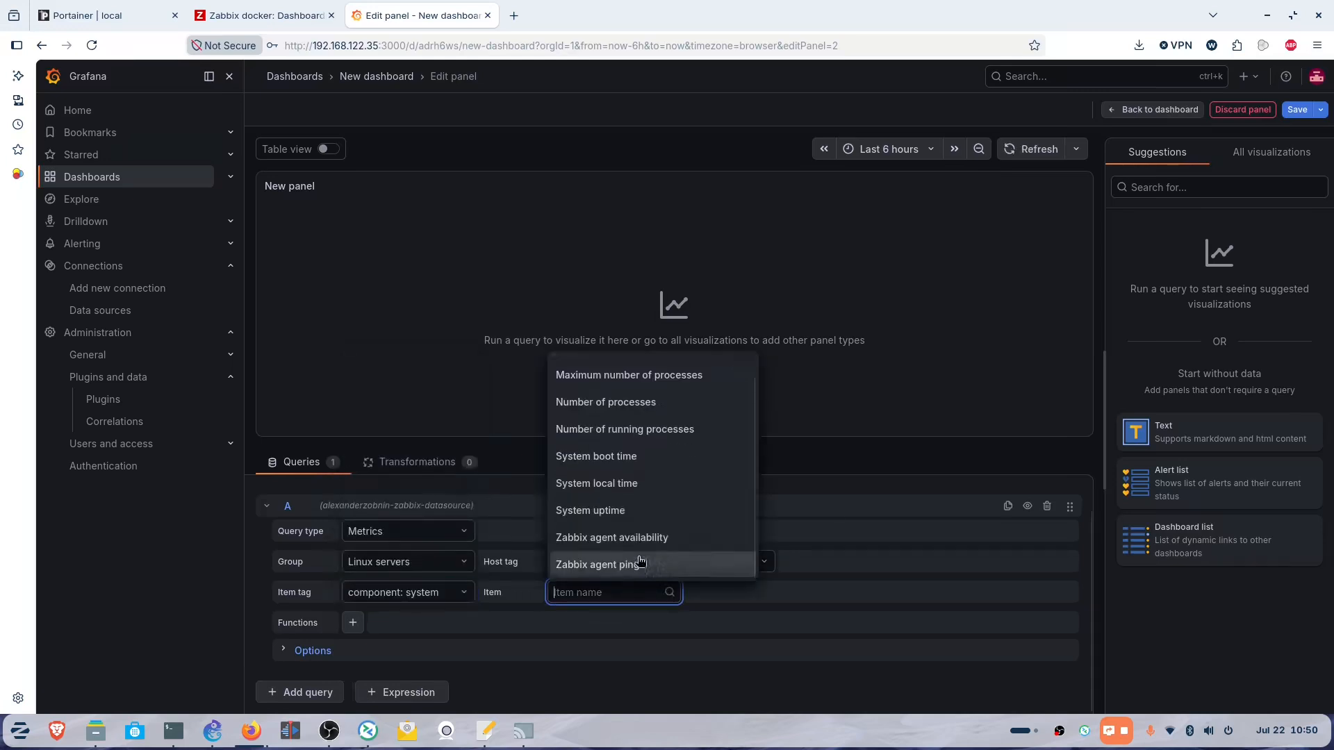
Plot Number of processes as a coloured-background Stat with an area sparkline.
click(679, 411)
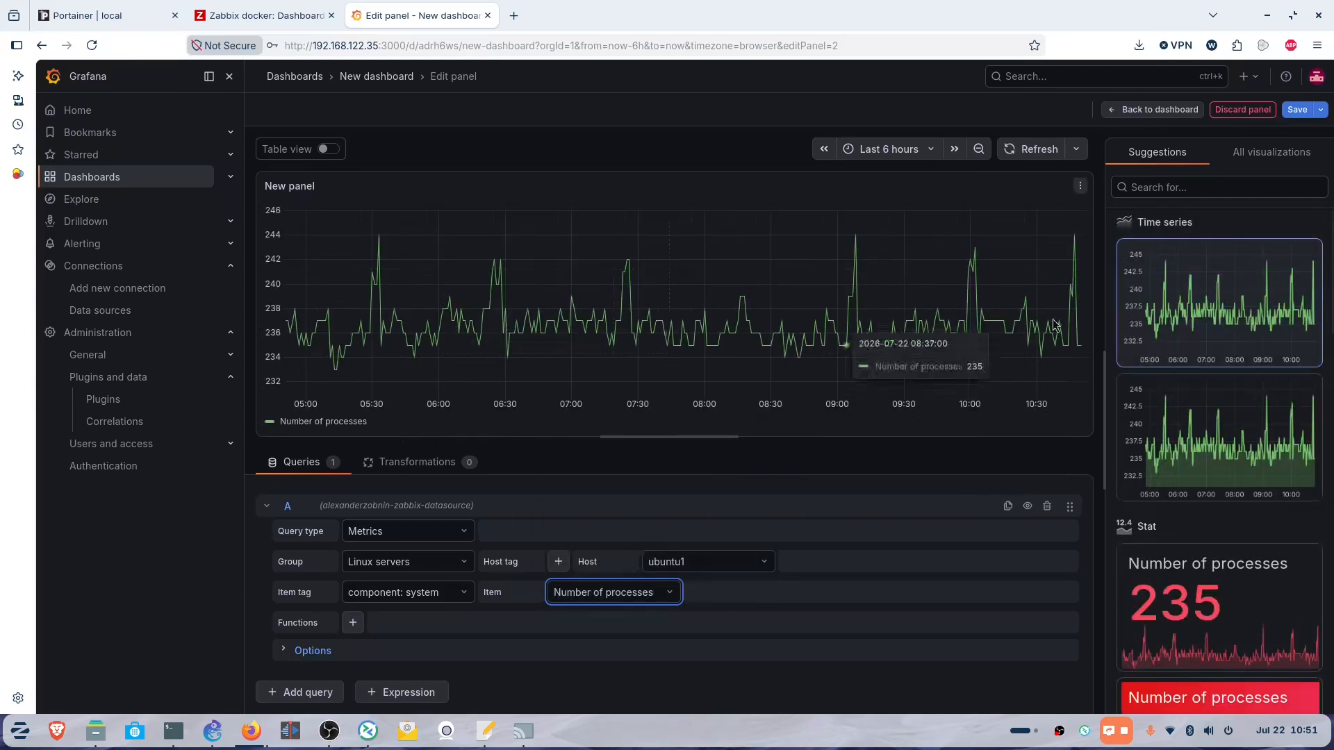
scroll(1196, 528, down, 4)
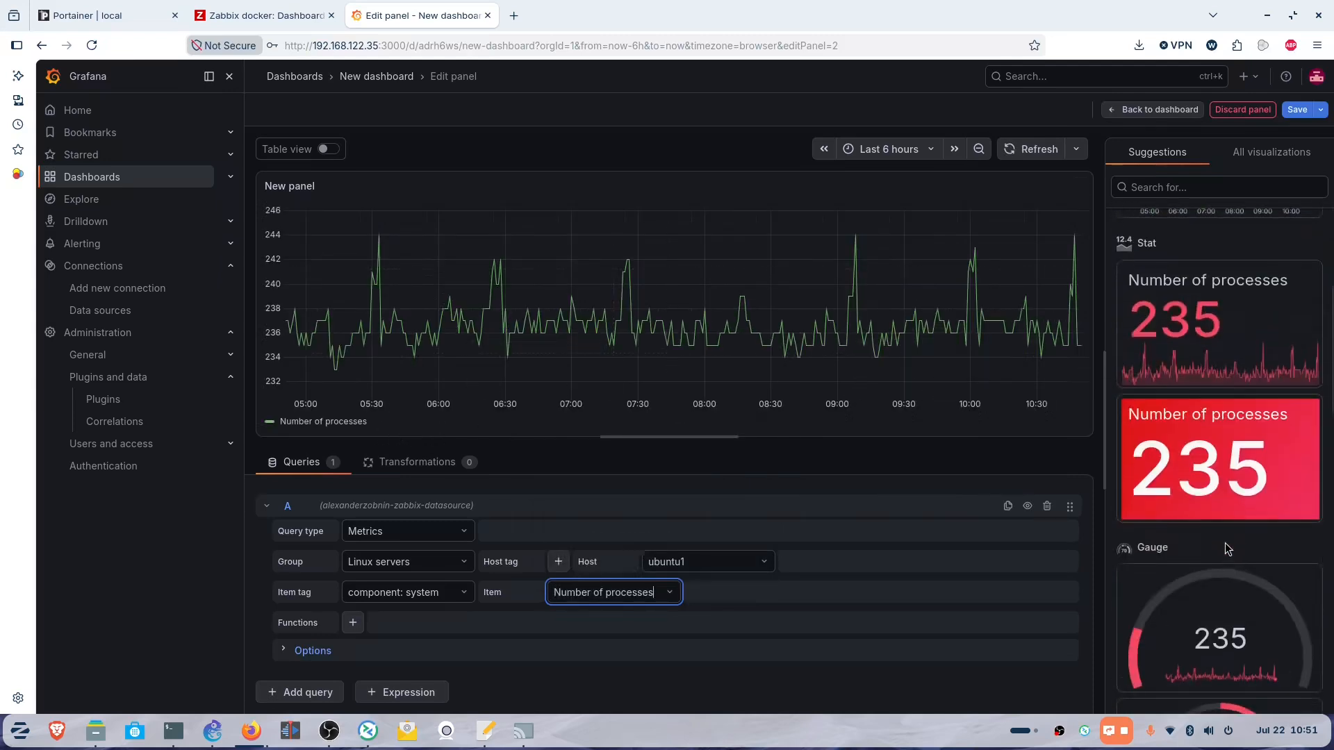
click(1199, 485)
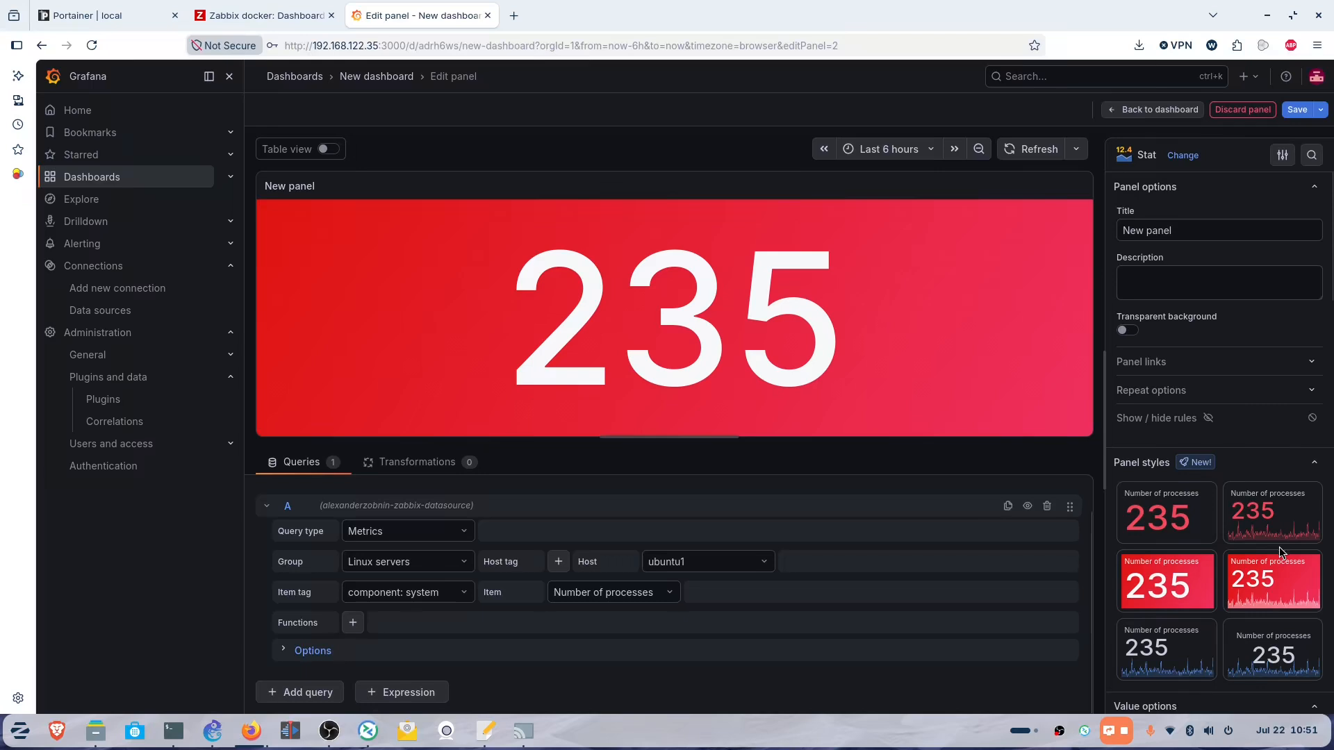
scroll(1278, 548, down, 2)
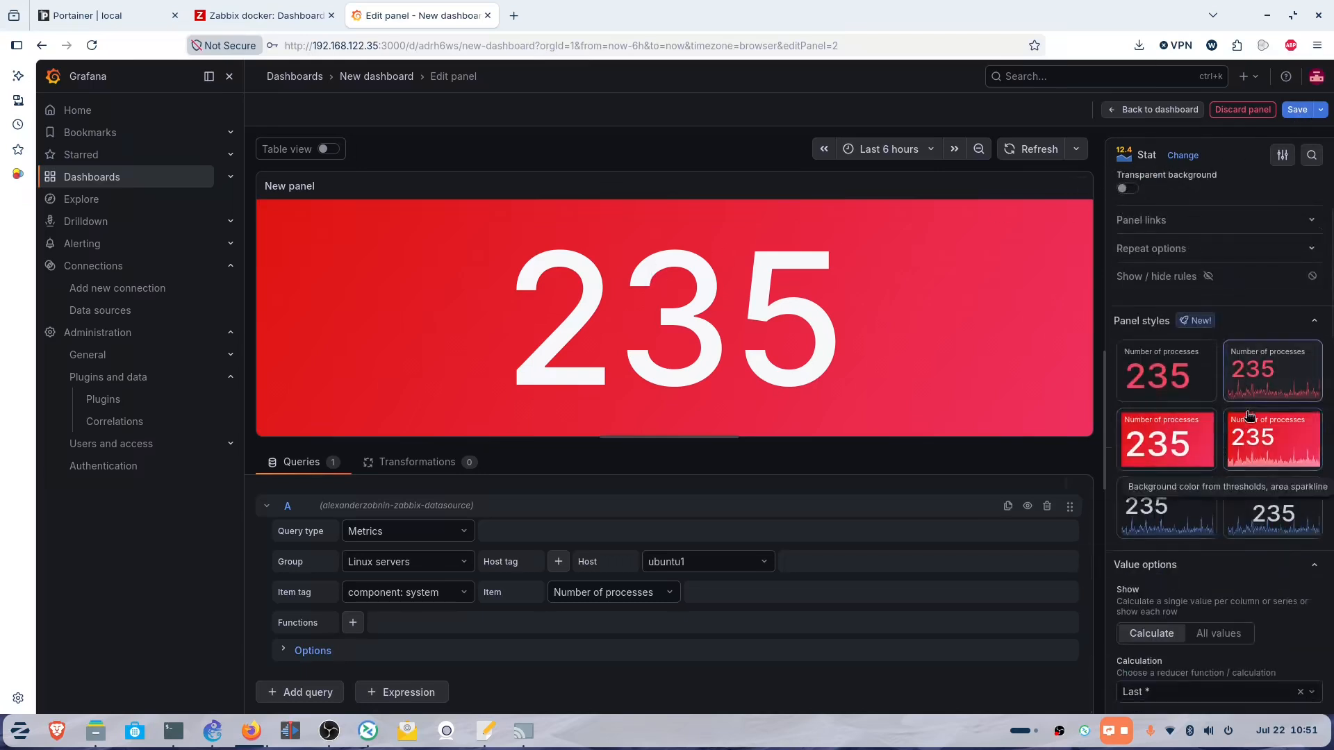
click(1305, 445)
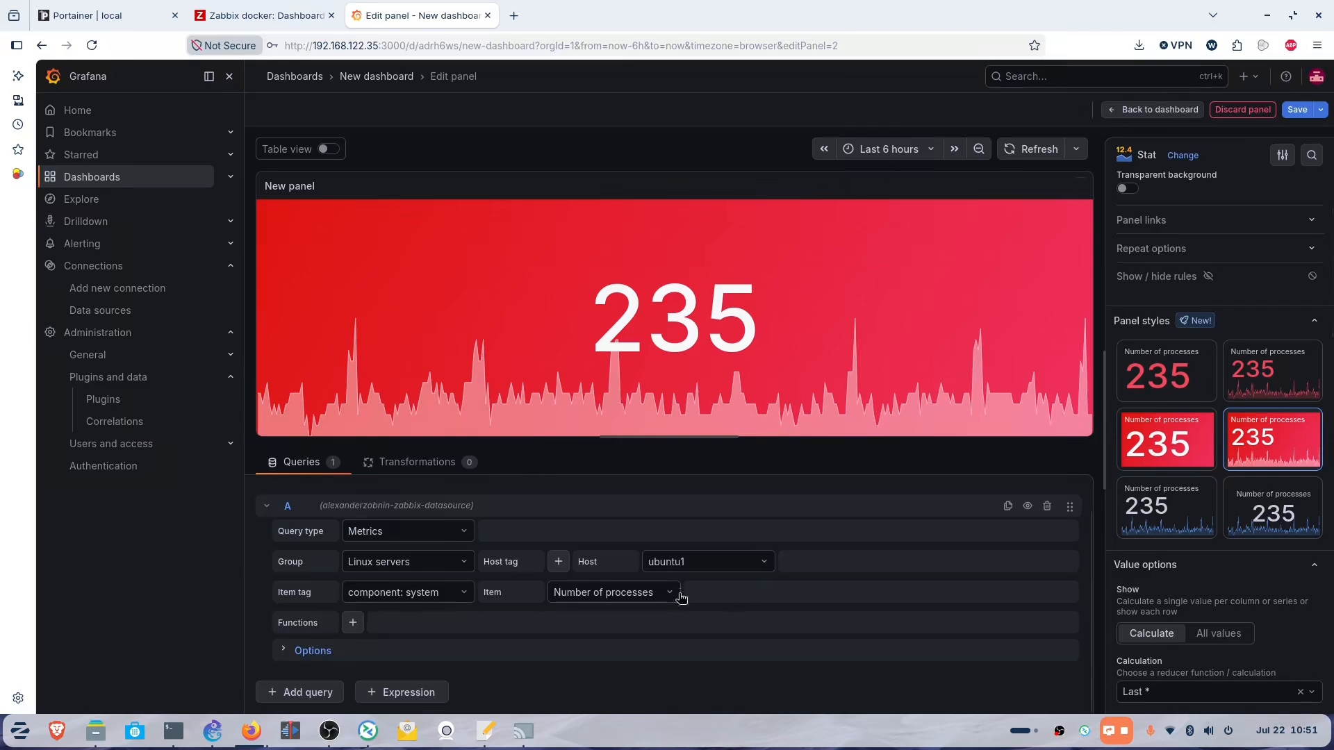
Switch the query's item tag to component: memory.
click(647, 594)
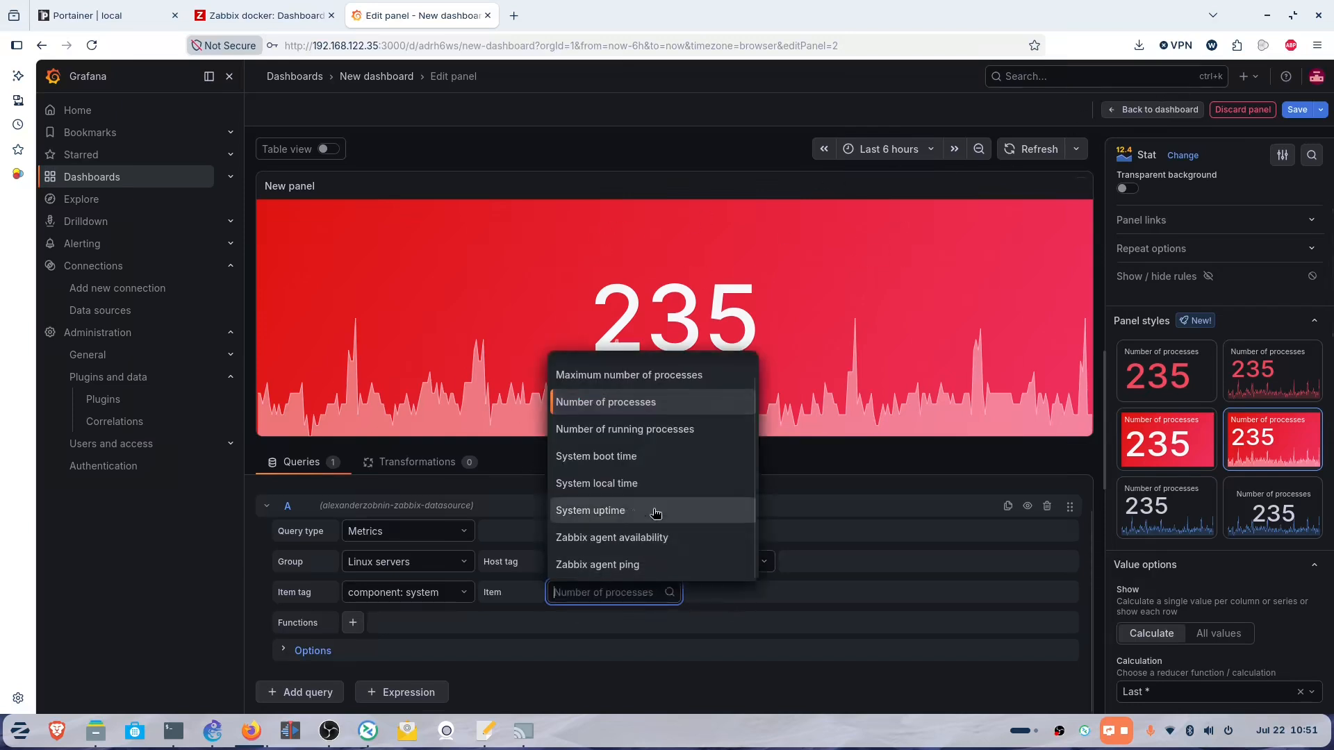
click(409, 592)
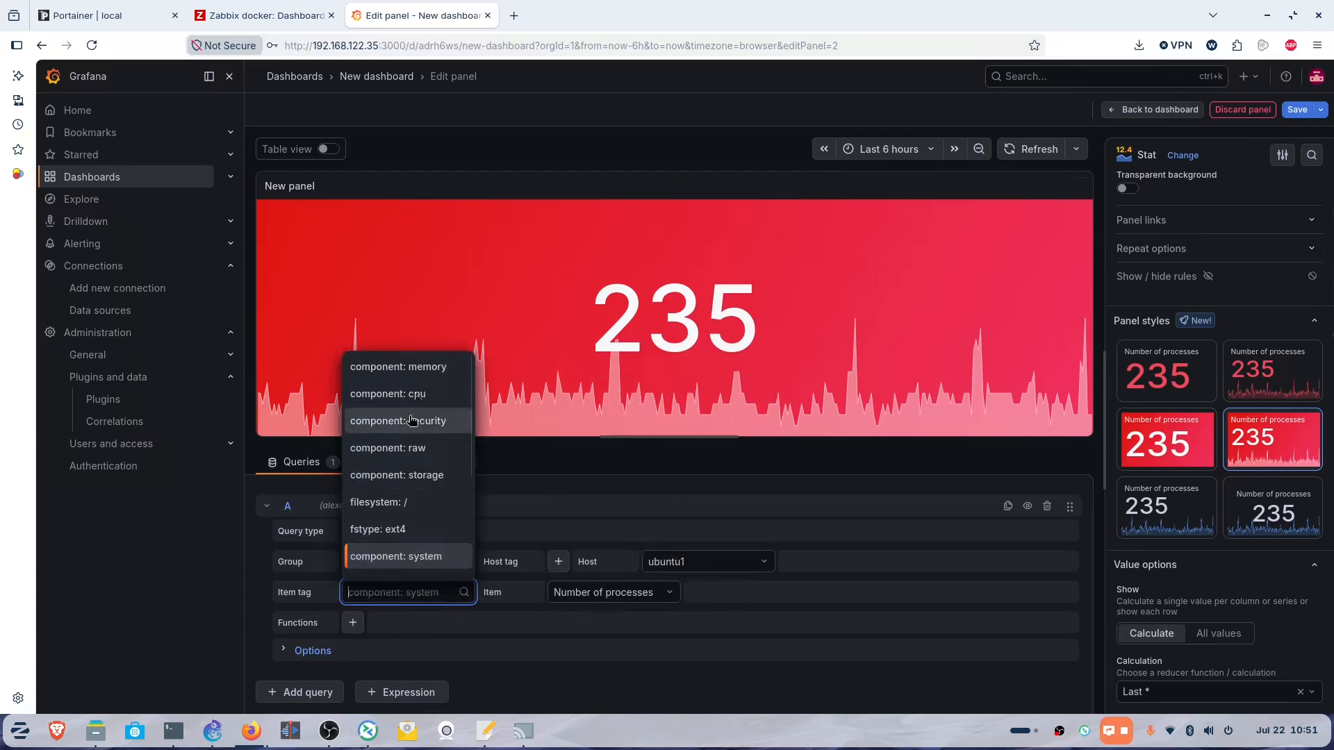
click(426, 368)
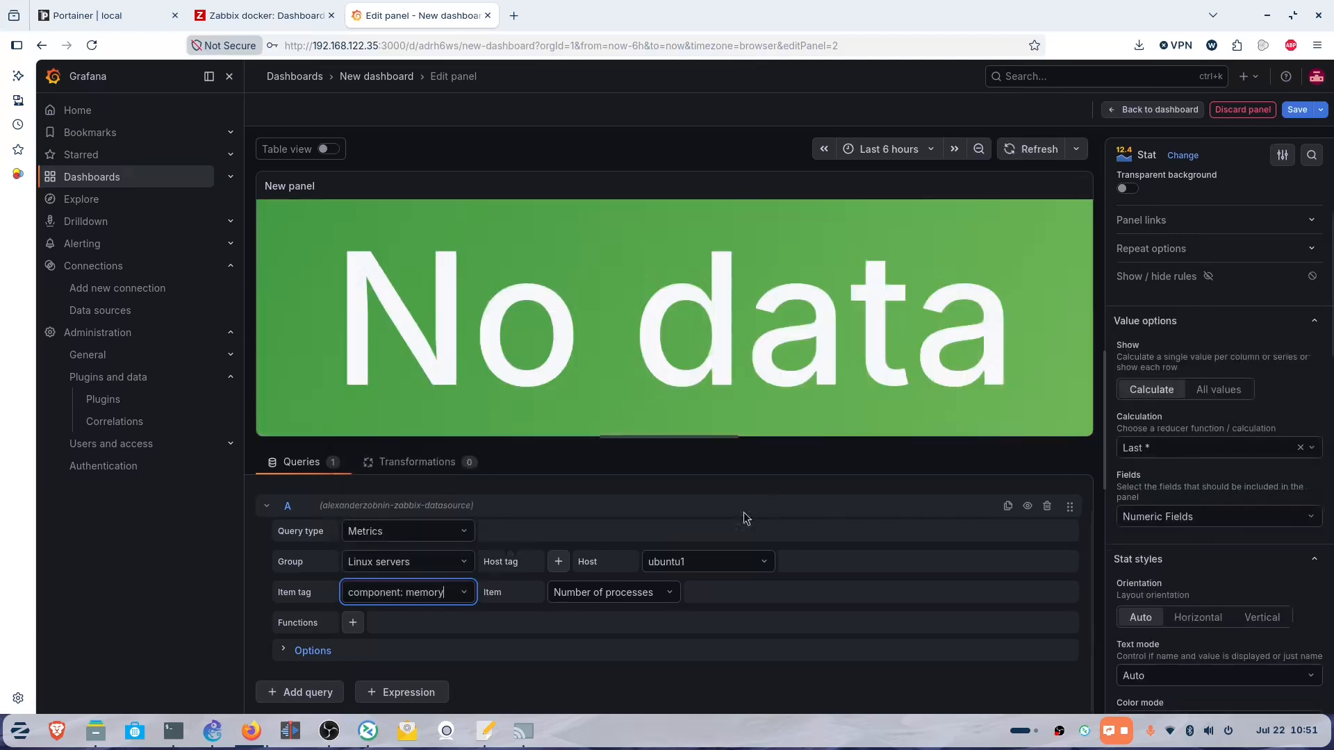
Show Memory utilization (32.7%) in the Stat panel and save the dashboard.
click(661, 591)
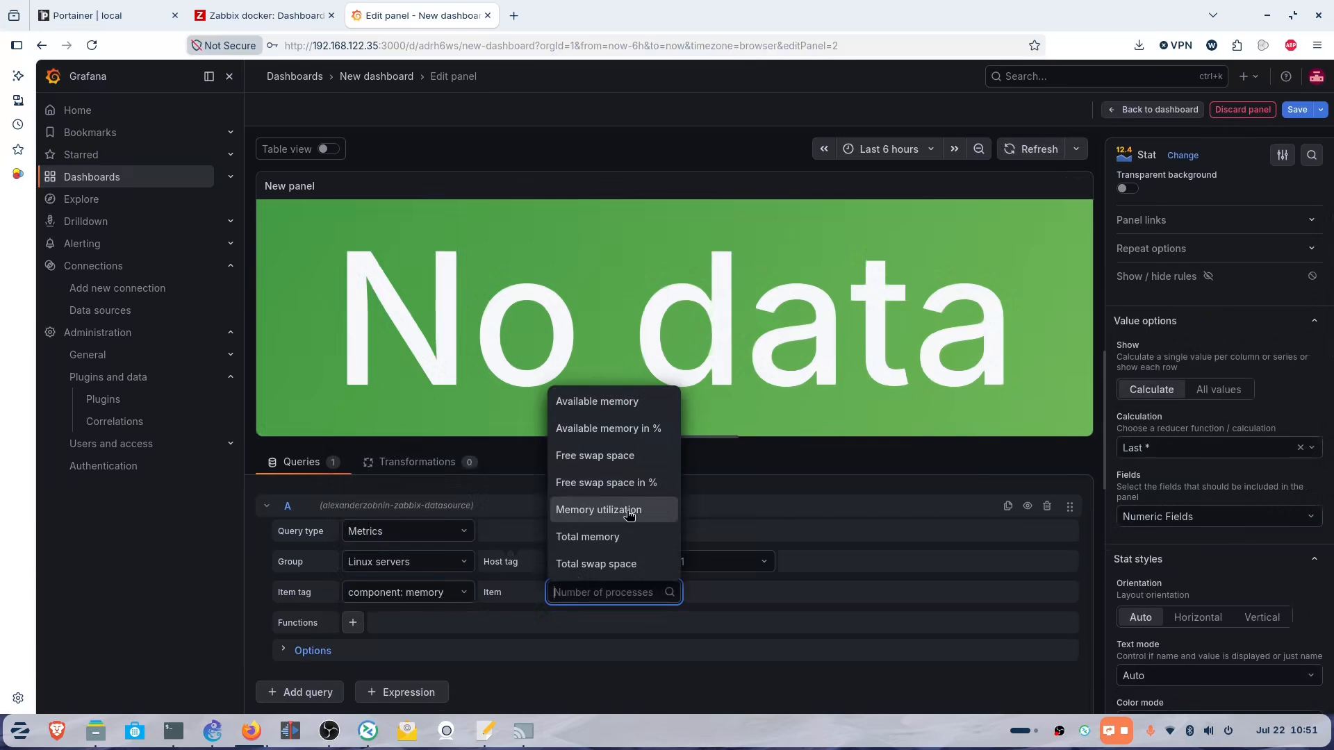
click(625, 510)
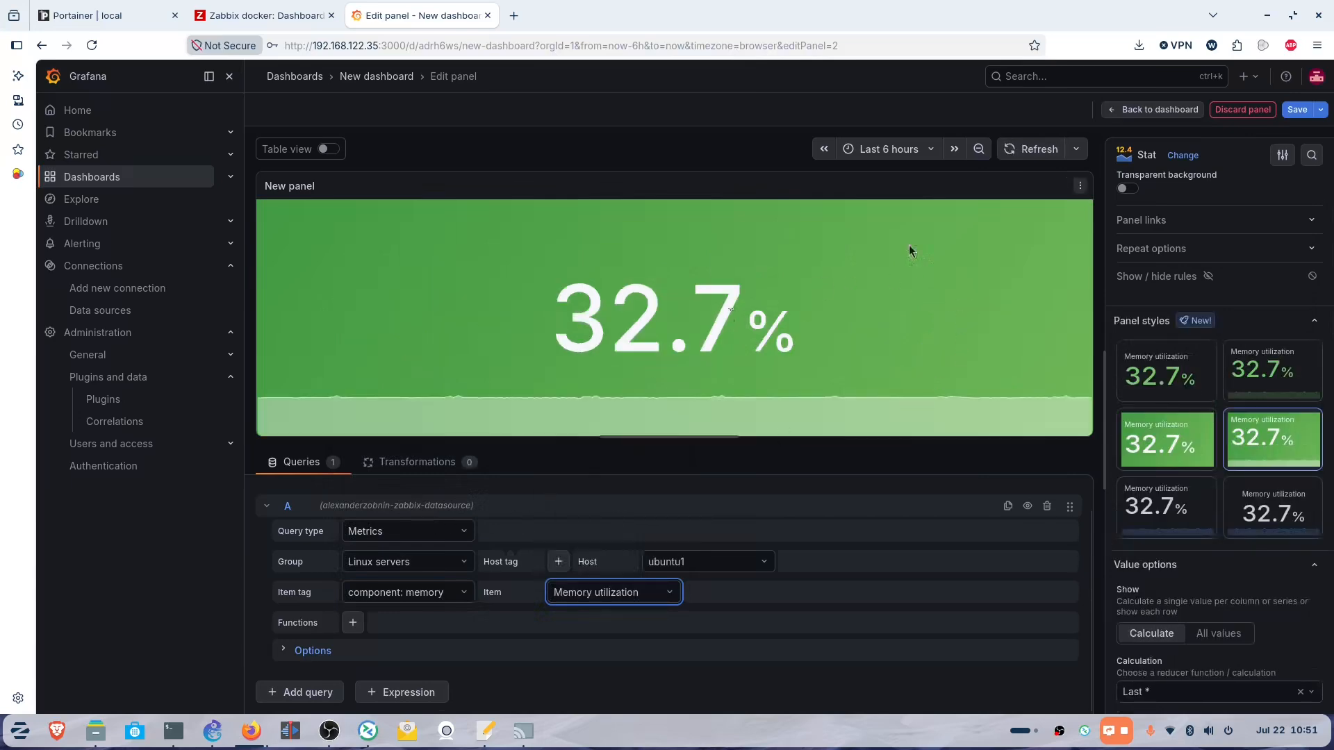
click(1297, 110)
click(780, 292)
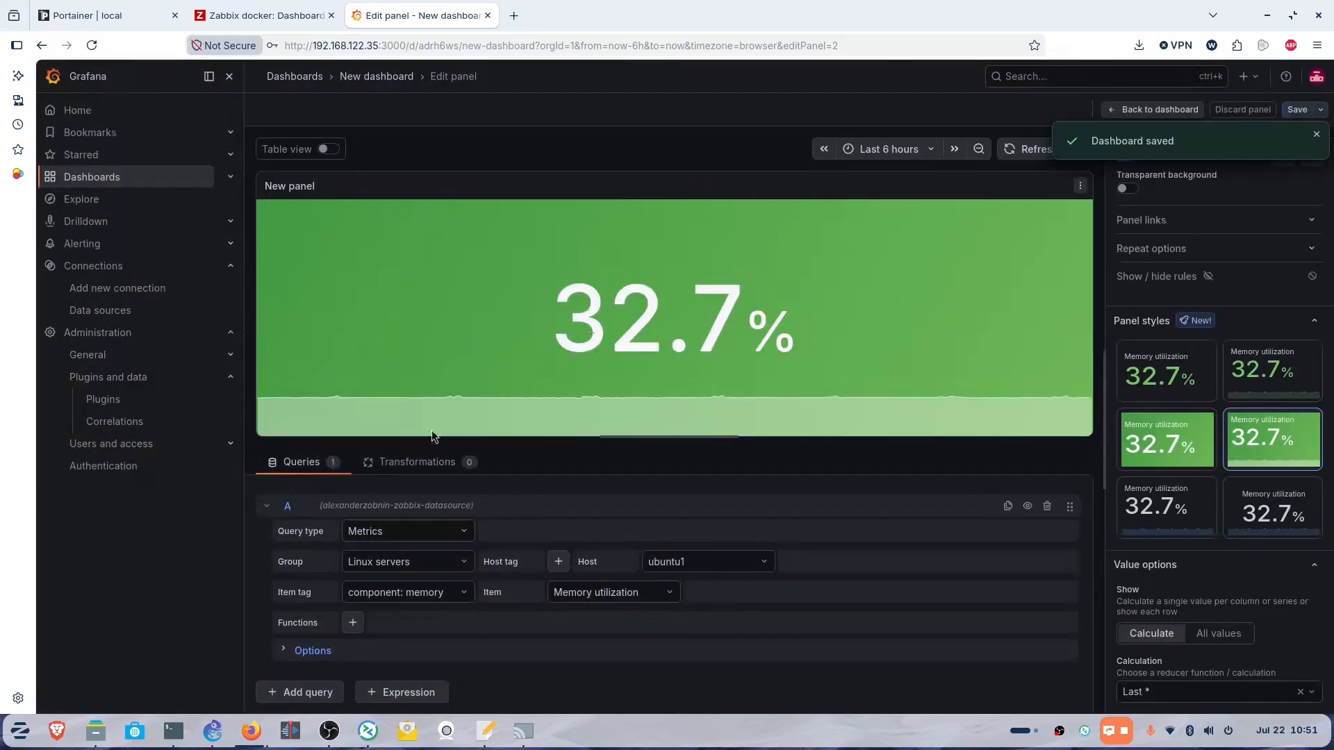
click(104, 175)
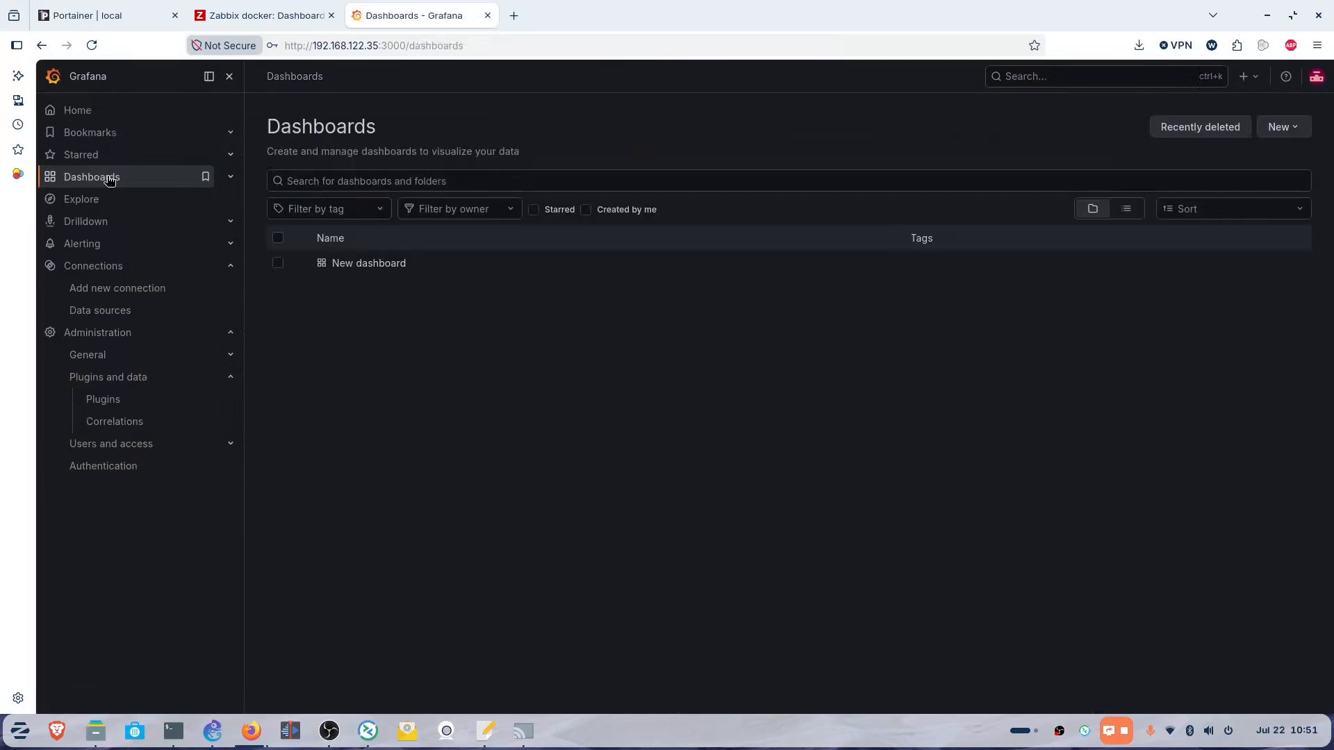
Open New dashboard to check both panels, then bring up the reference image window.
click(365, 264)
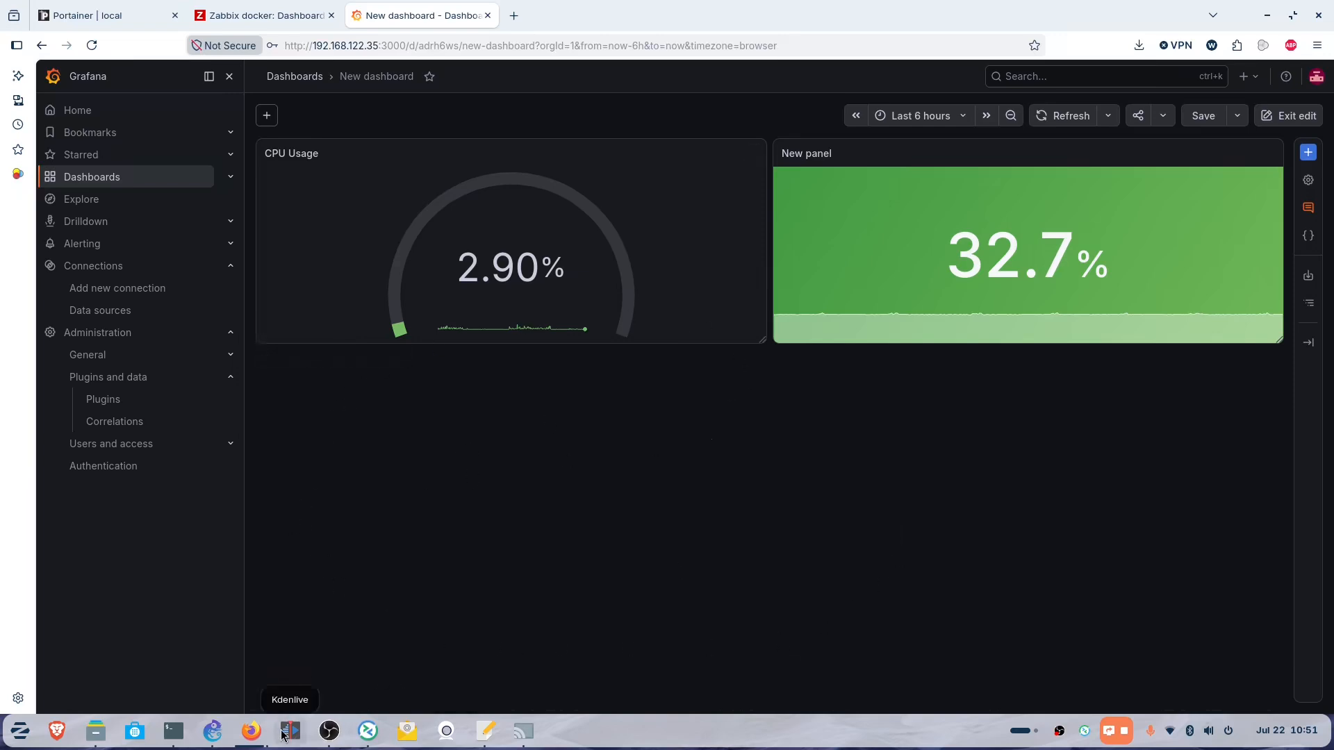
click(259, 736)
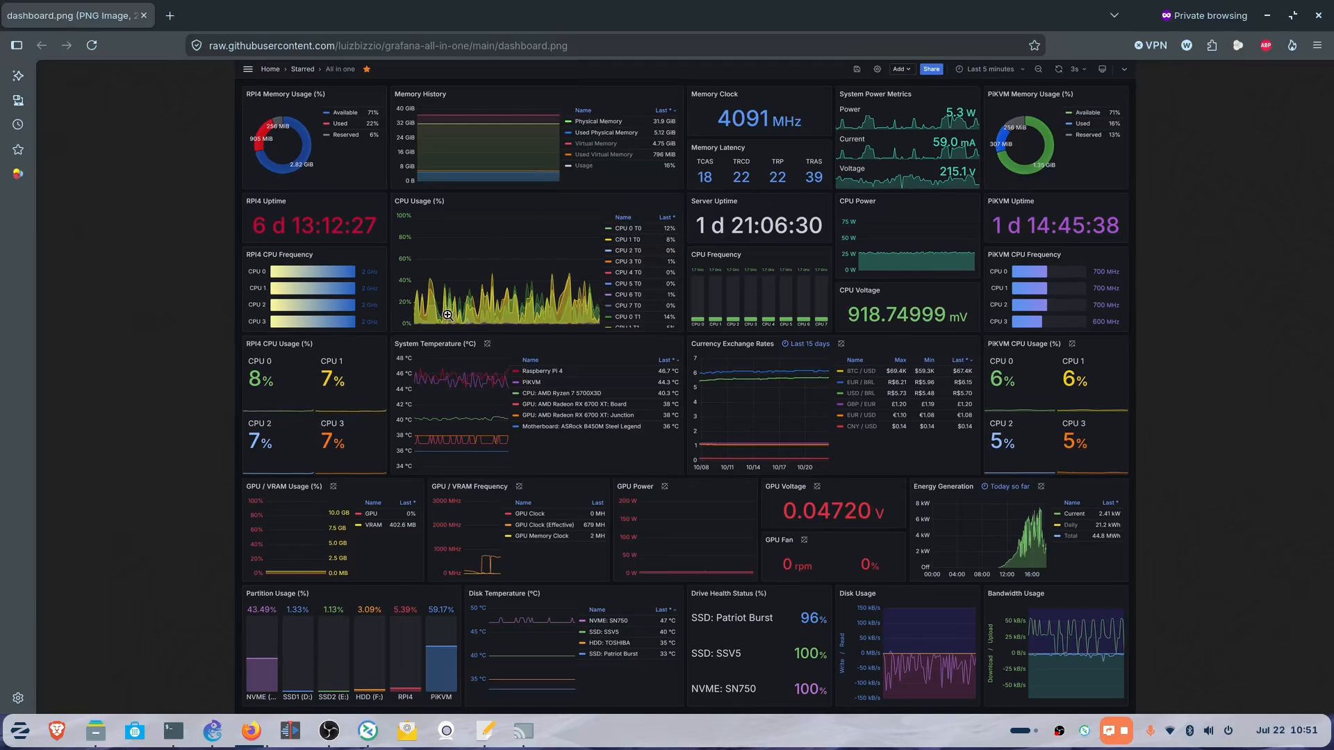
Minimize the private dashboard.png window and open Grafana's Alerting overview.
click(1268, 15)
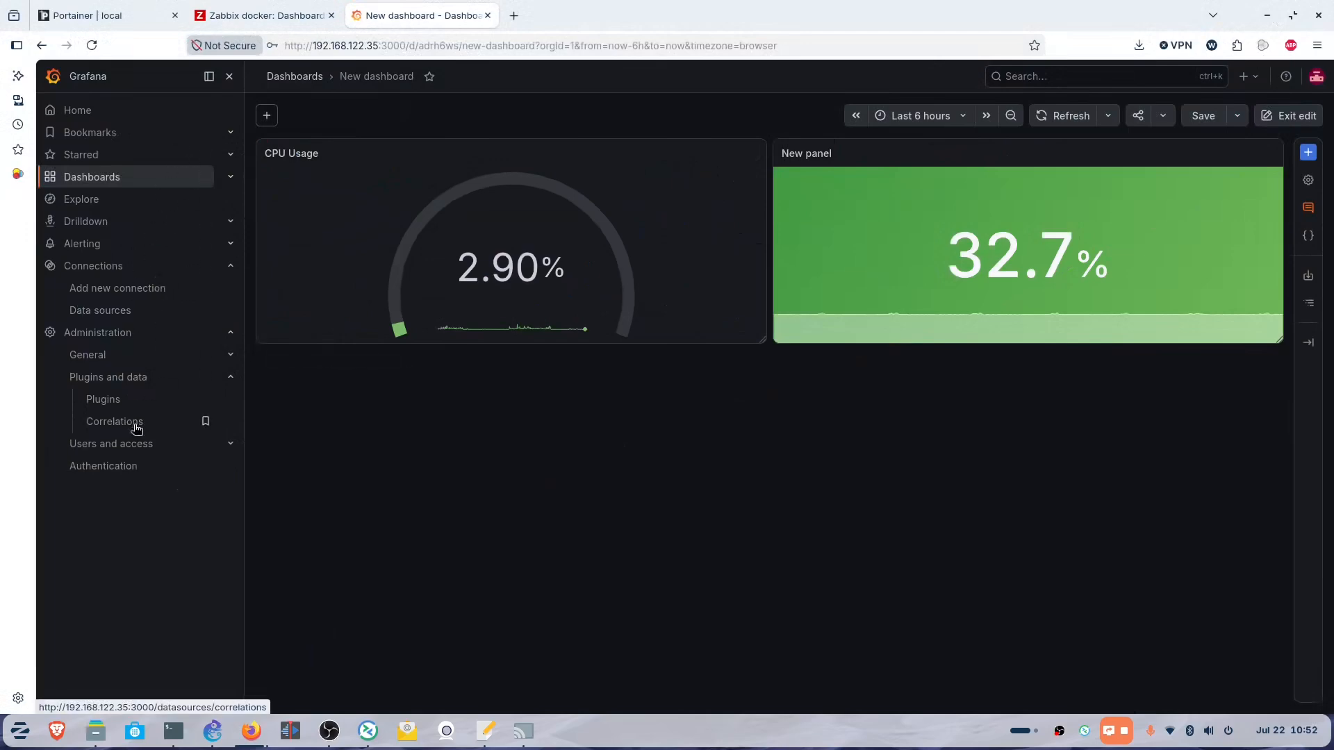
click(89, 247)
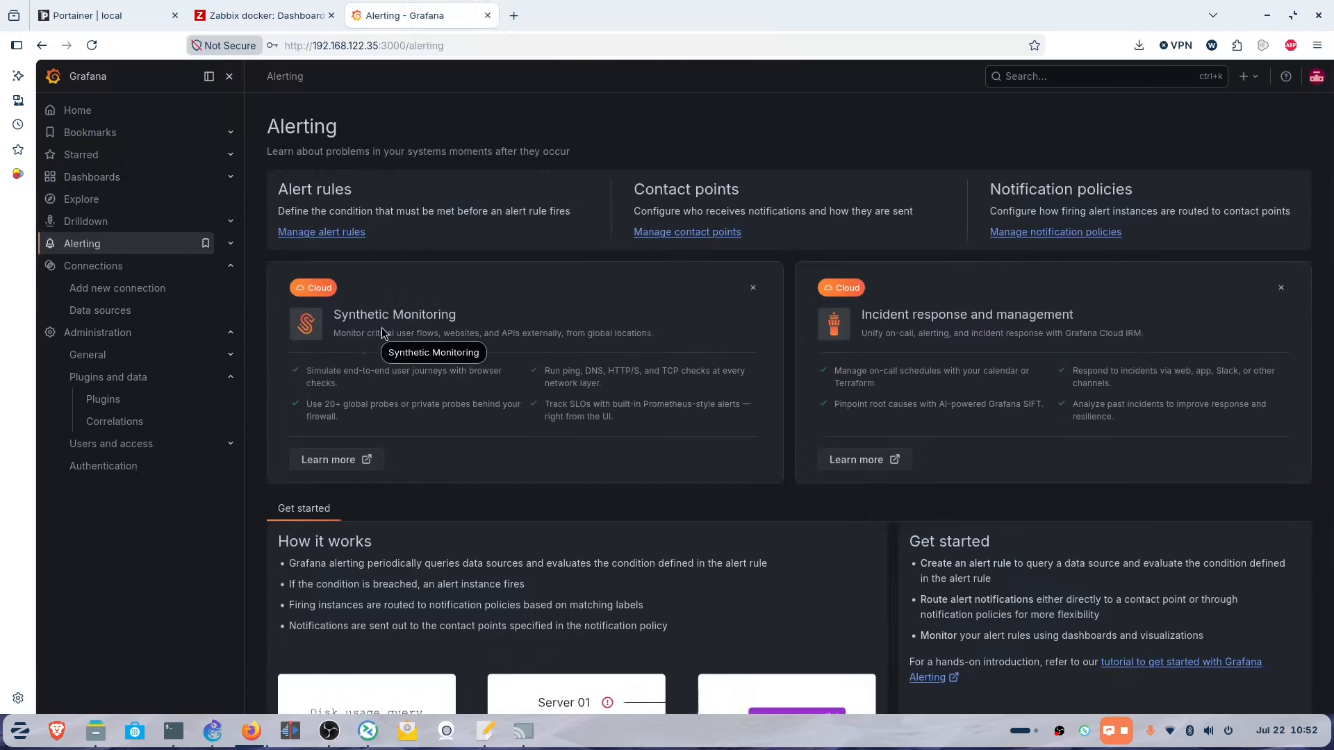
Return to the dashboards list and reopen New dashboard with its CPU and memory panels.
click(89, 178)
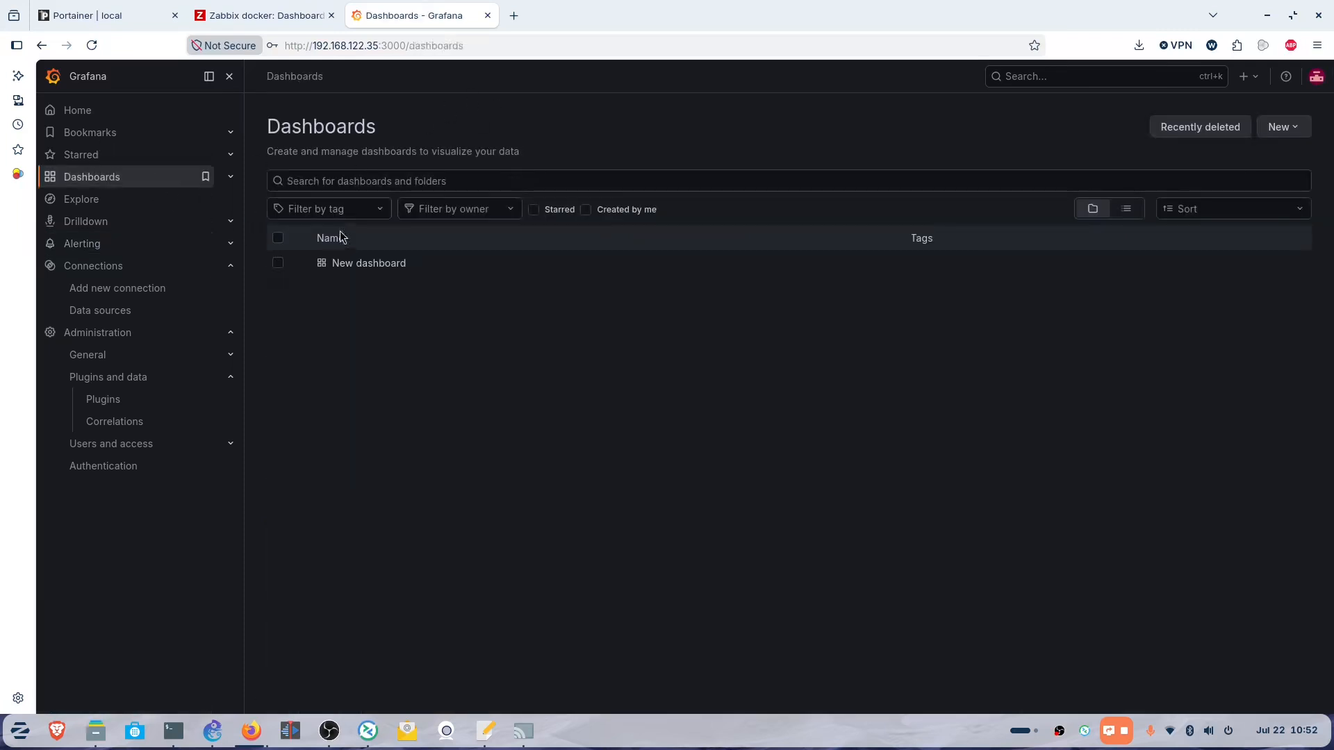
click(360, 265)
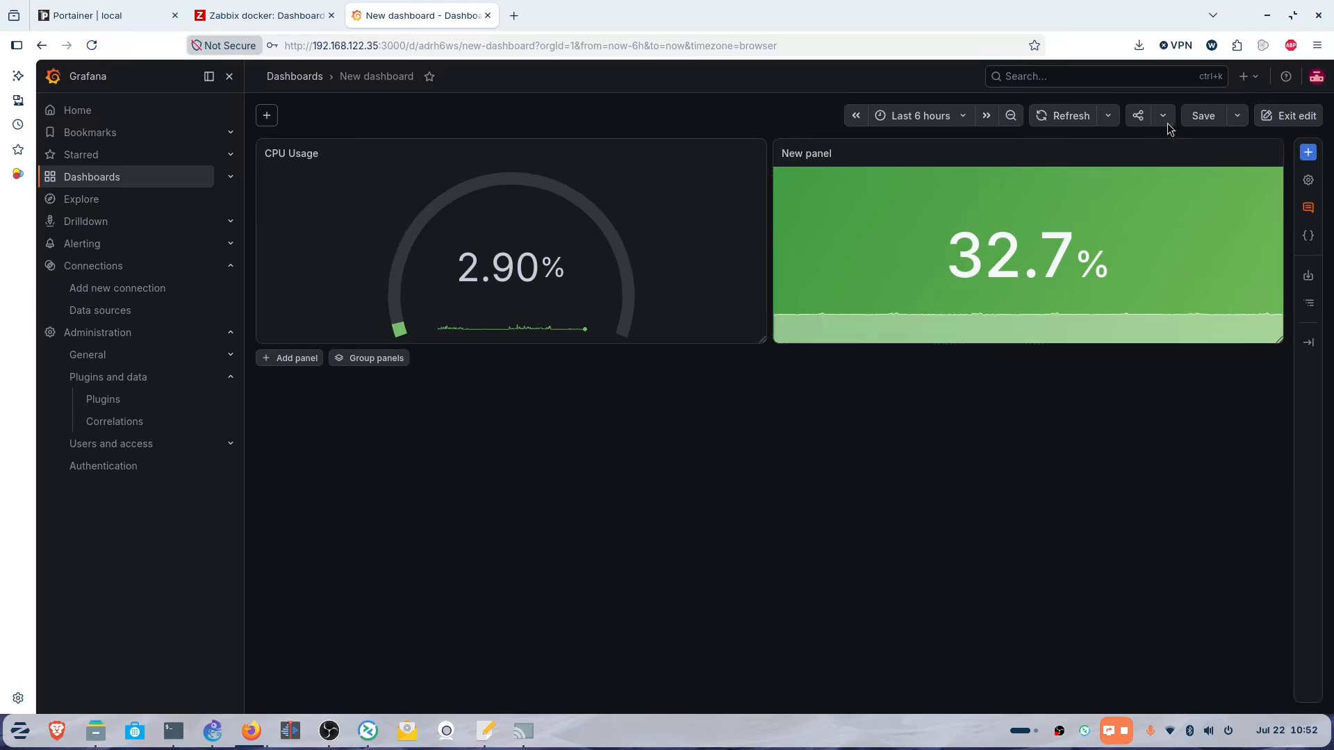
click(1203, 116)
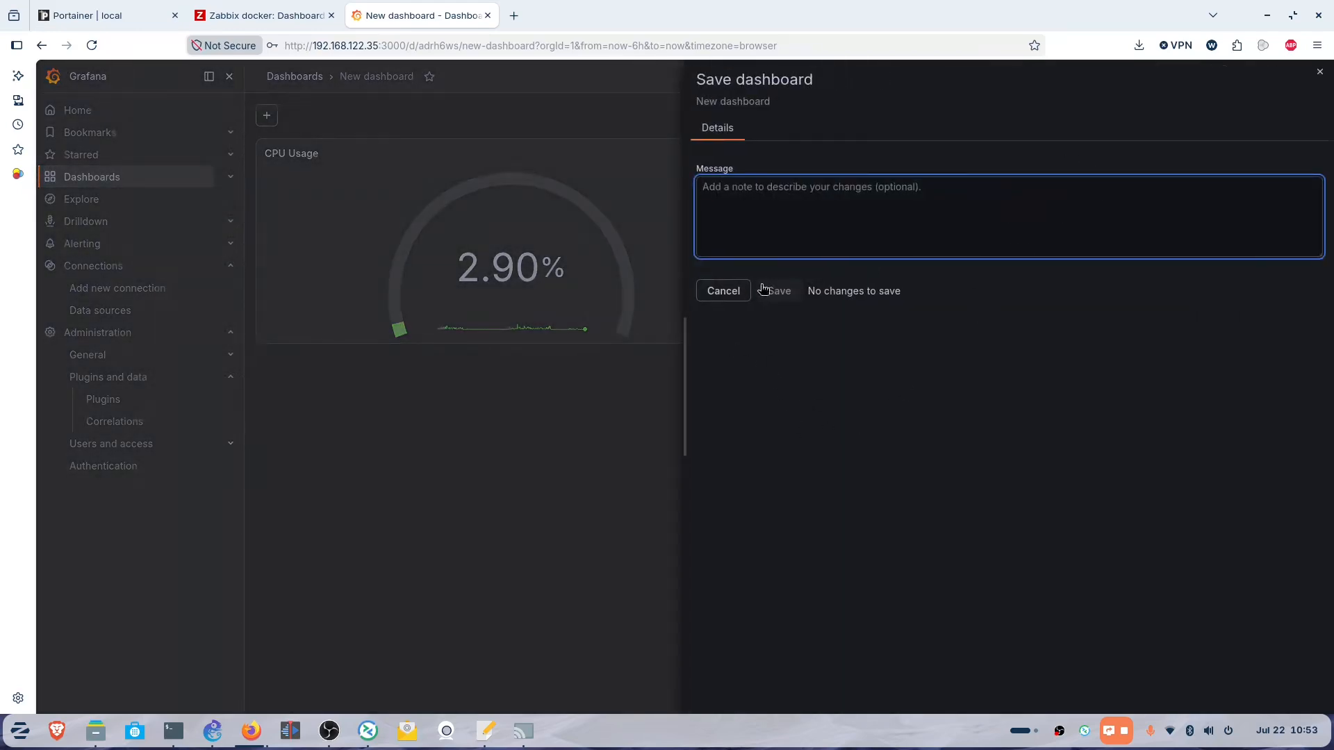
text(v)
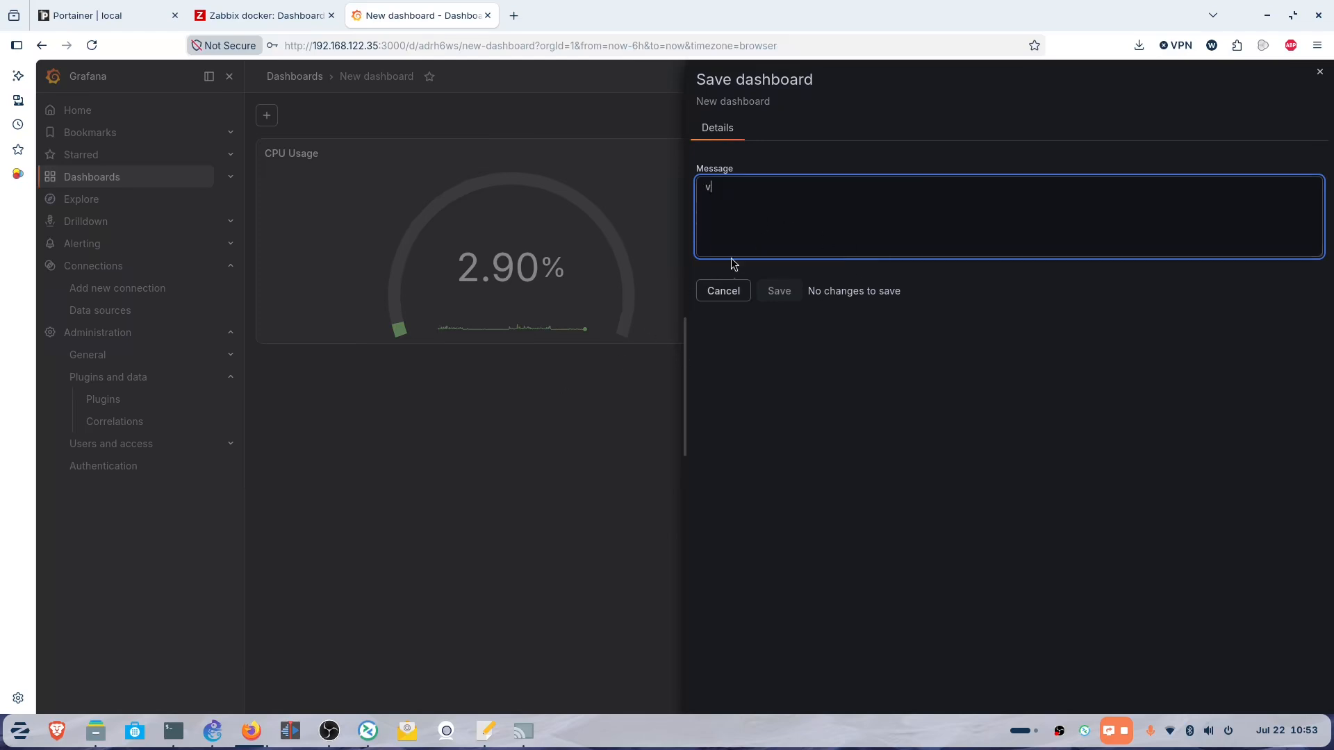
click(723, 290)
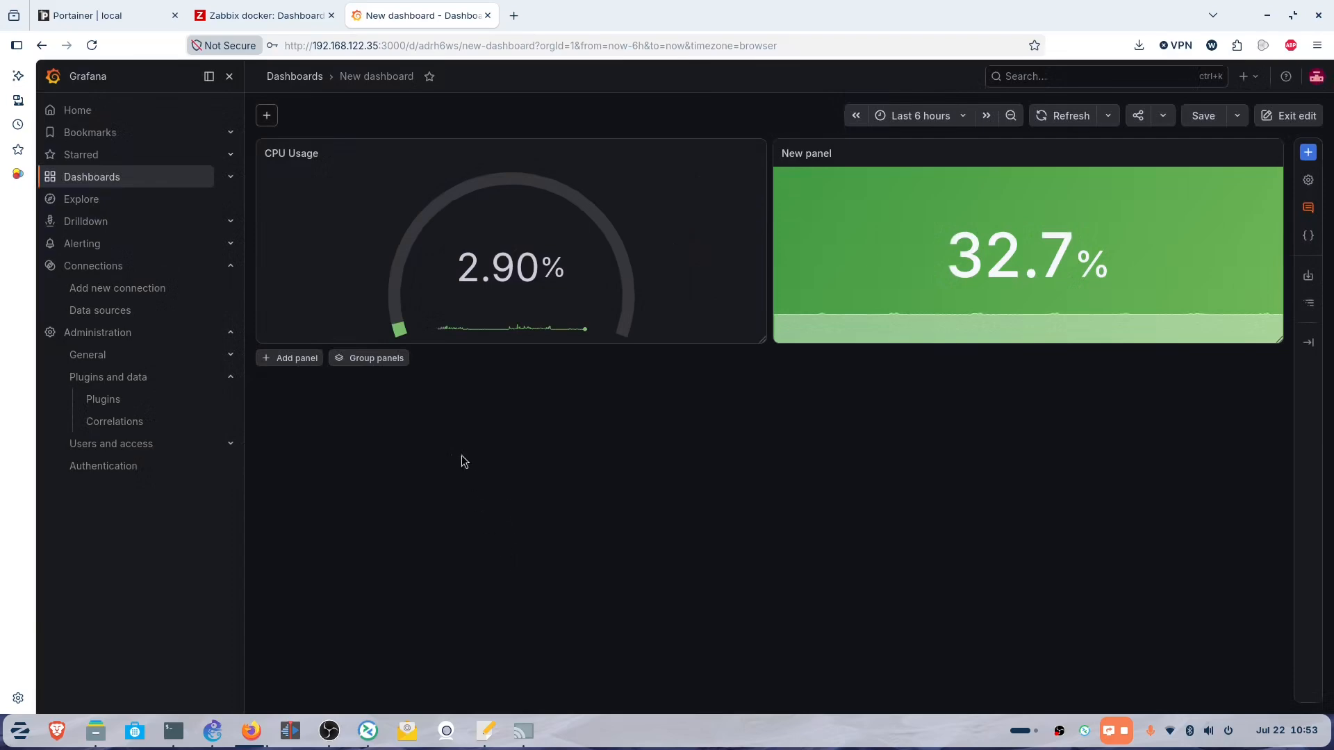
mouse_move(332, 743)
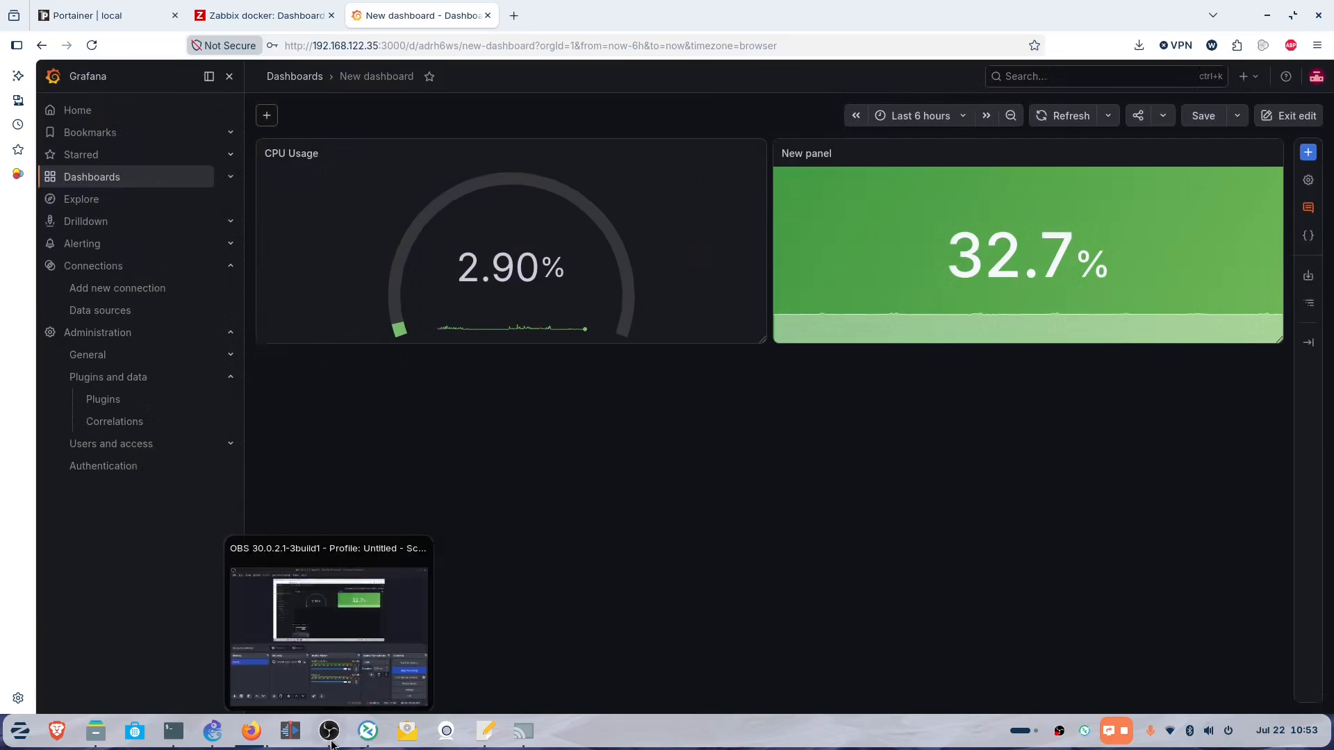